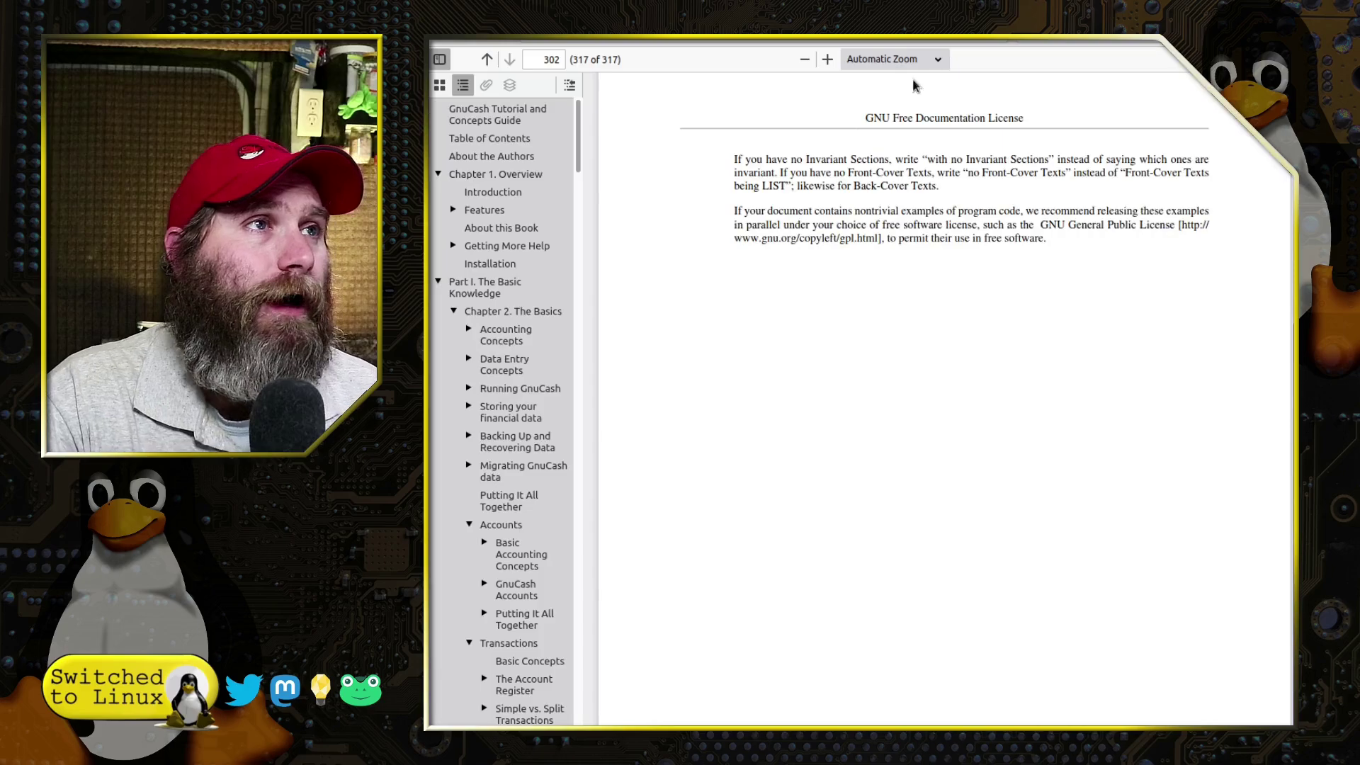
Step: Return to the start of the Tutorial and Concepts Guide PDF and skim its opening pages
scroll(1017, 388, up, 20)
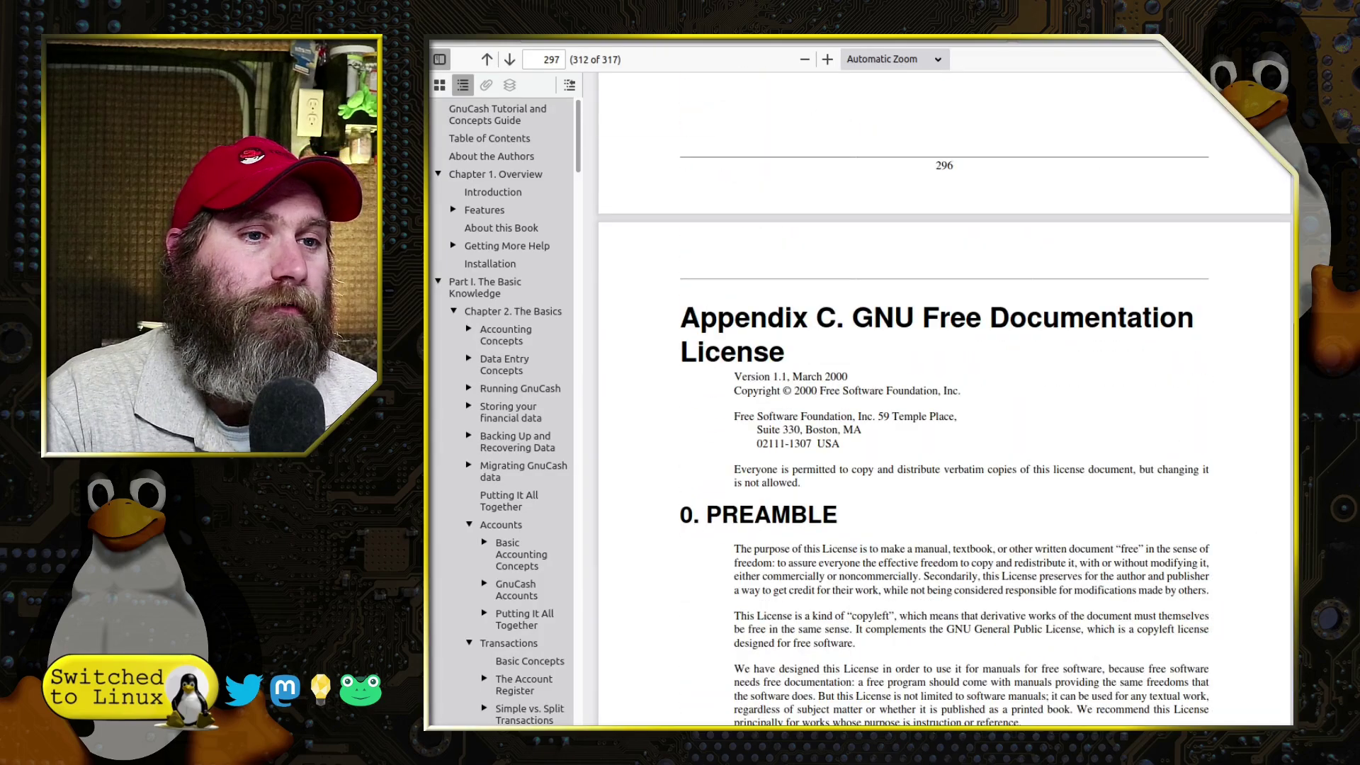
key(Home)
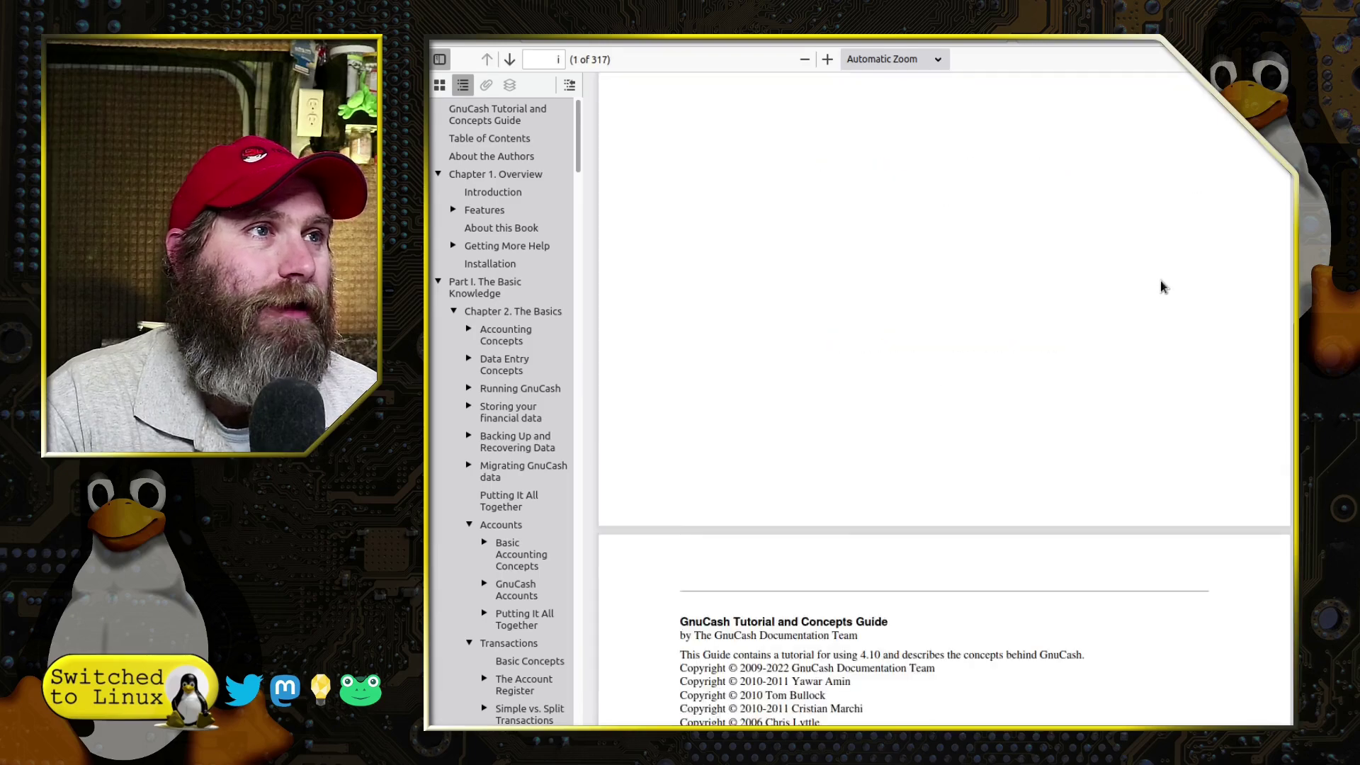
scroll(1162, 287, down, 20)
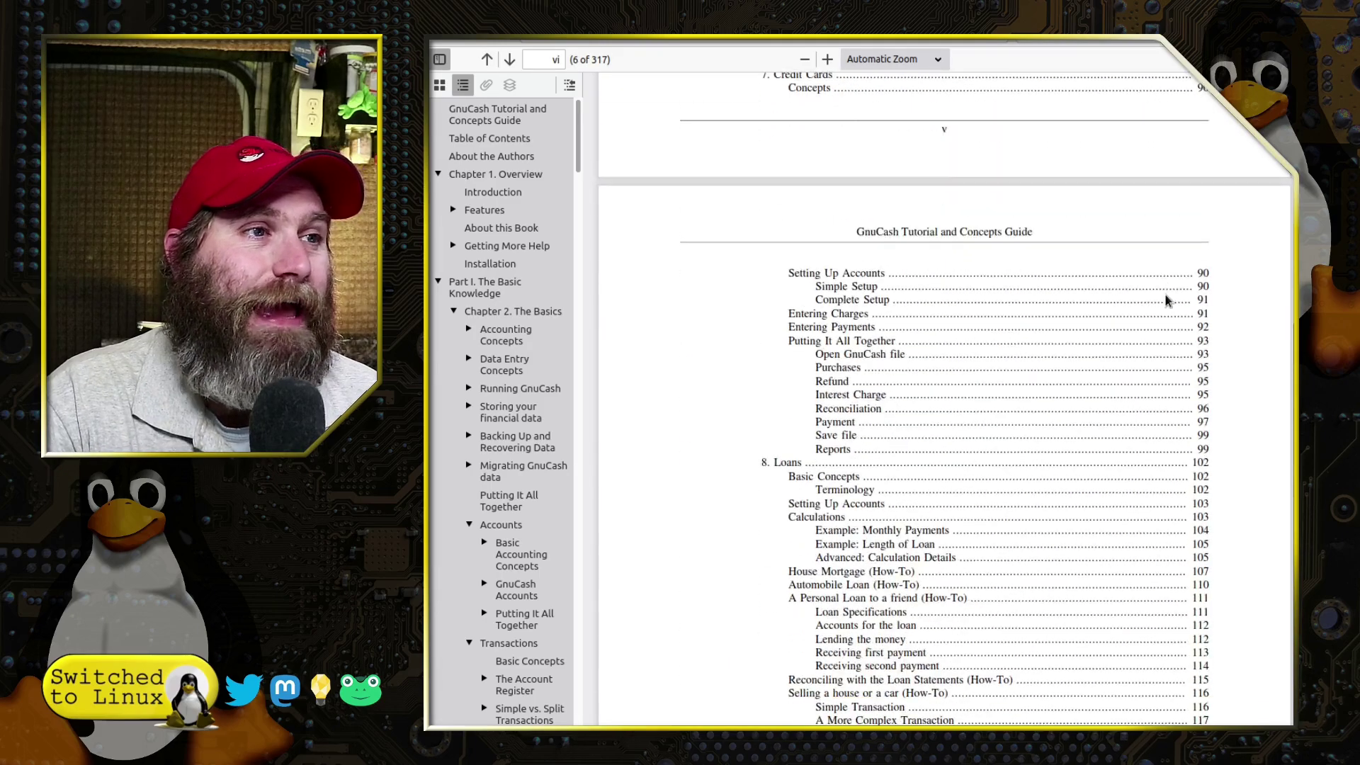
scroll(1166, 295, down, 4)
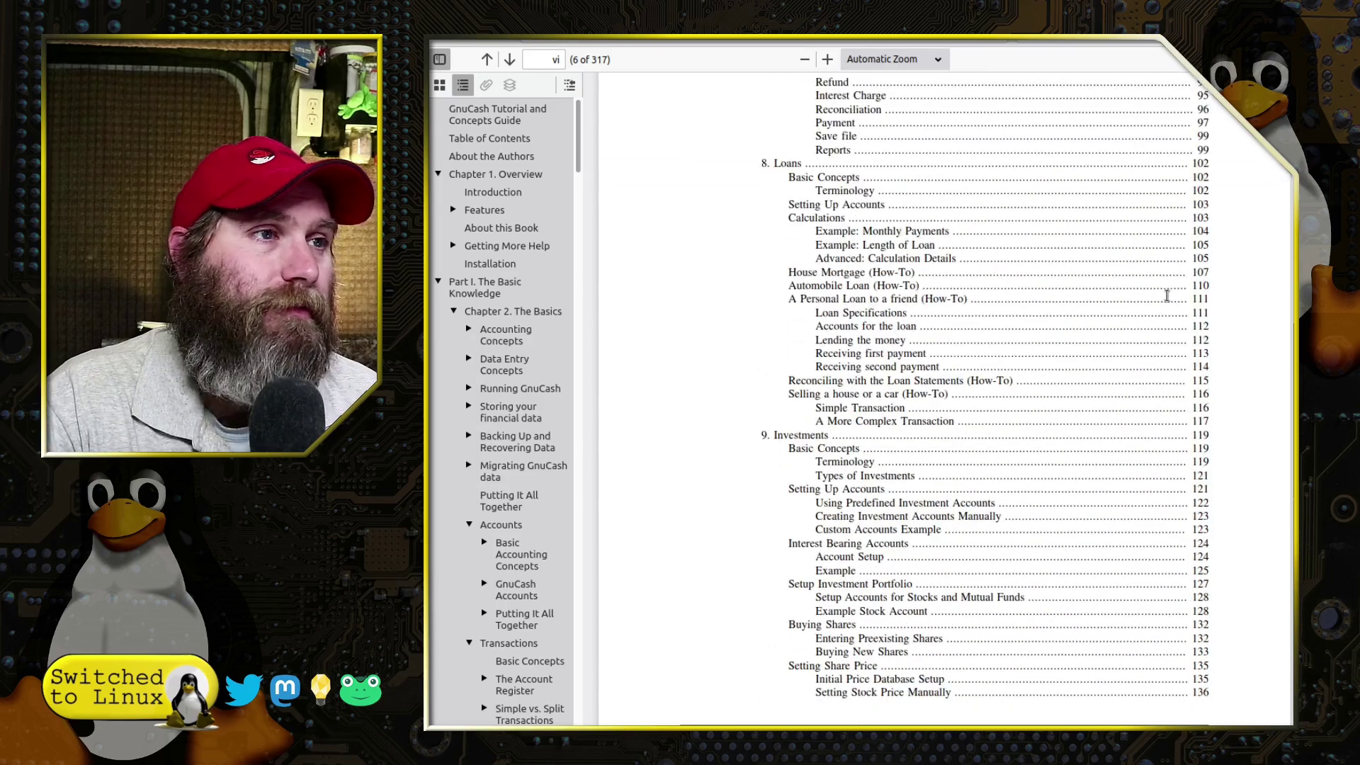
scroll(1166, 296, down, 15)
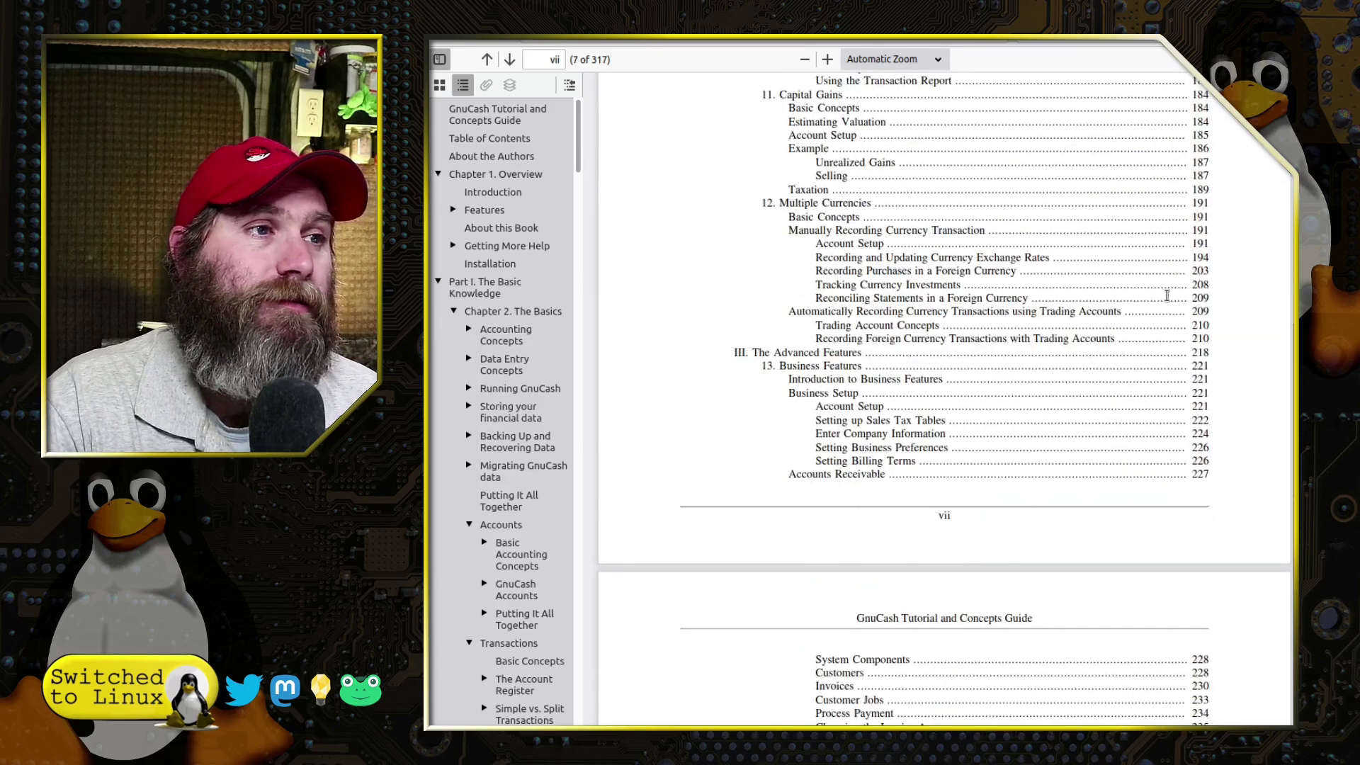
Step: Jump to the Advanced Features and Reimbursable Expenses sections, then close the PDF
click(829, 354)
scroll(1133, 395, down, 10)
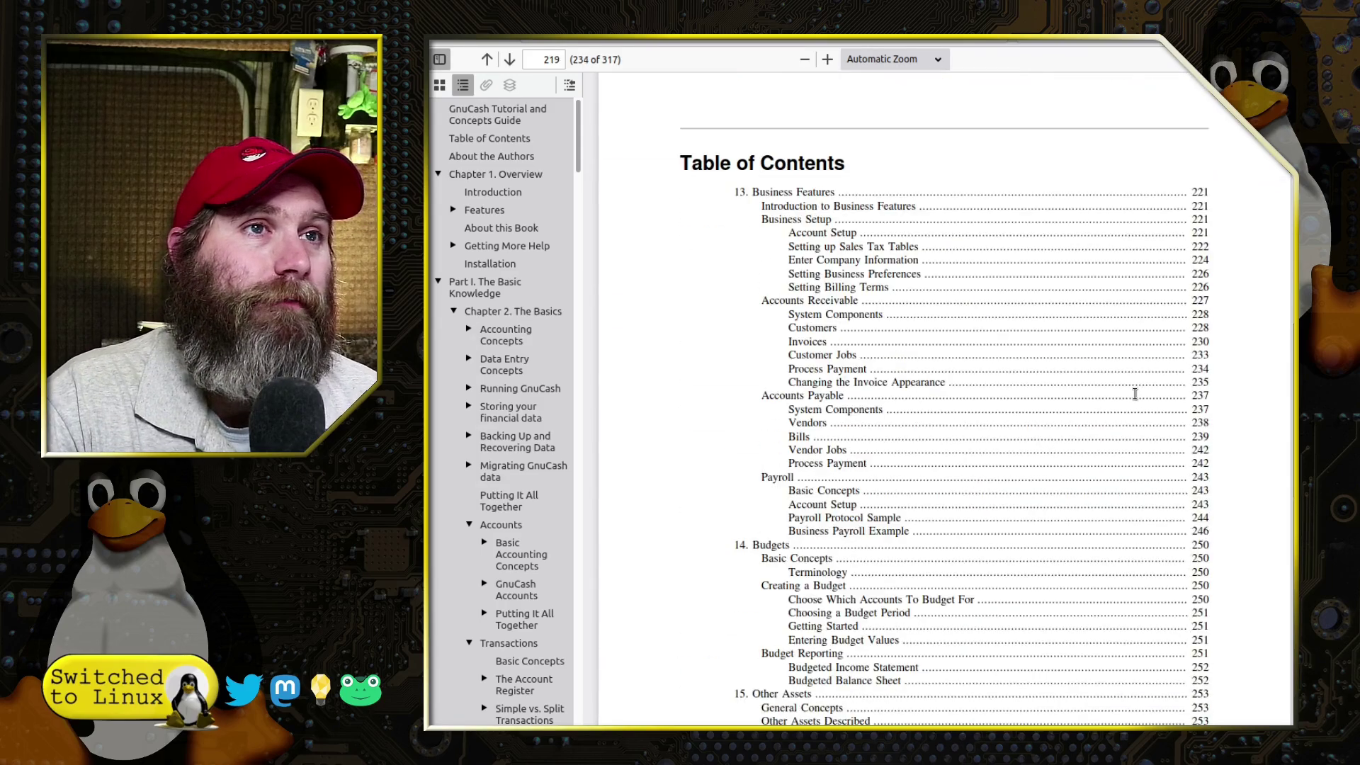
scroll(1133, 395, down, 8)
click(839, 269)
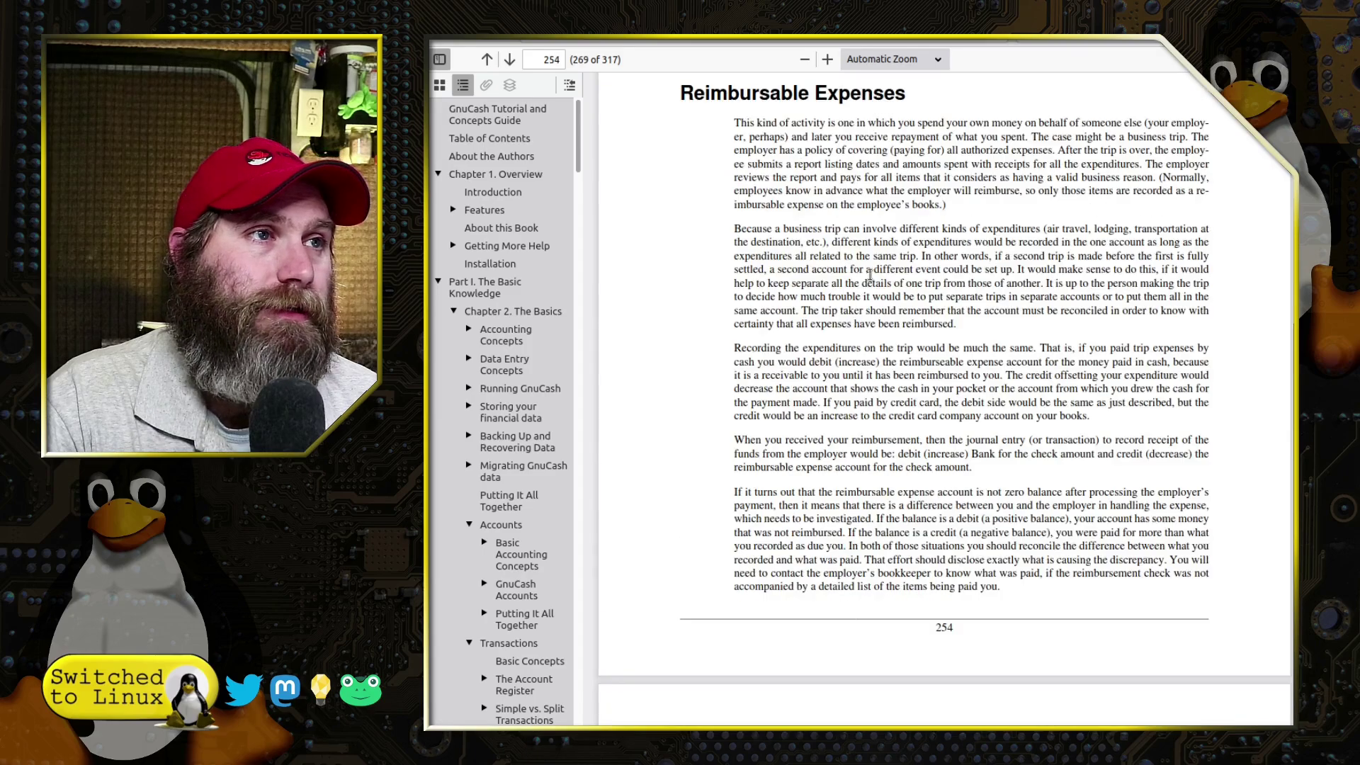
scroll(964, 315, down, 1)
scroll(965, 316, up, 20)
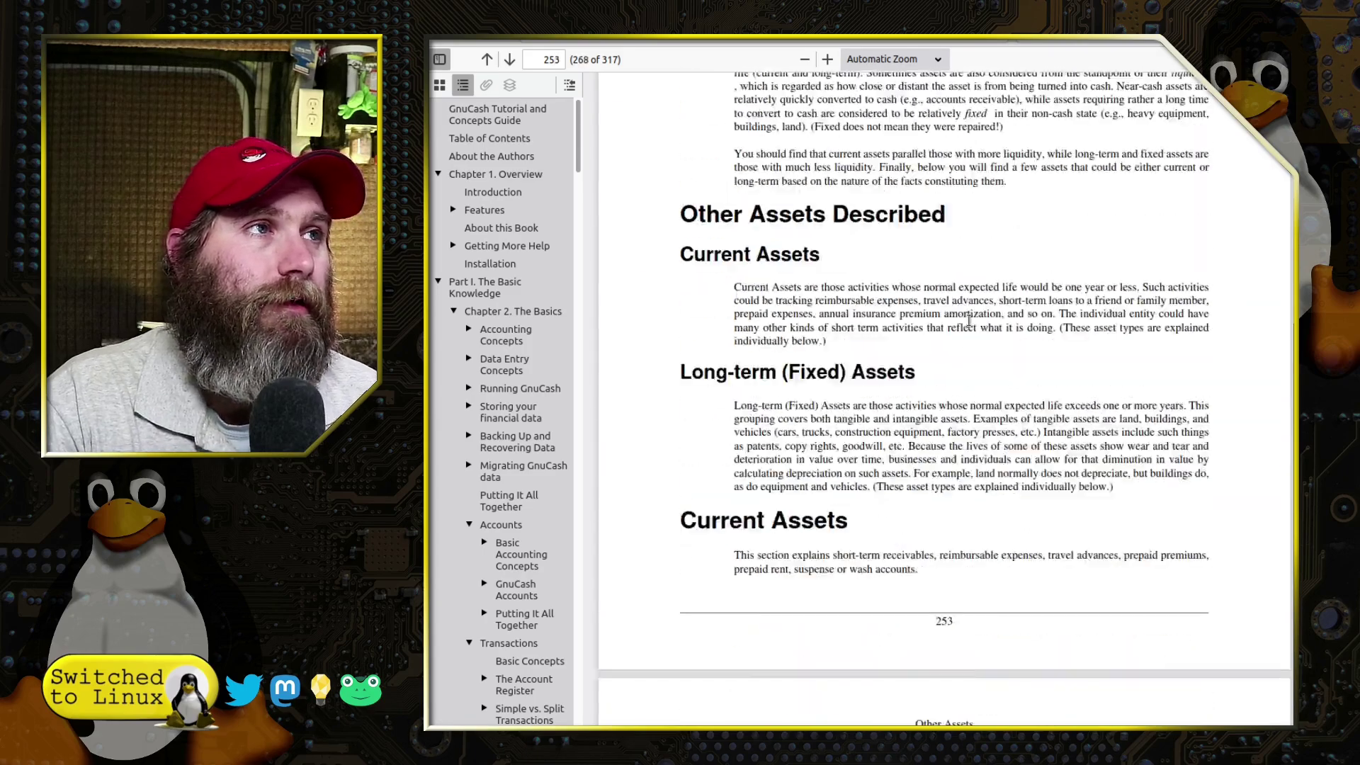
key(ctrl+w)
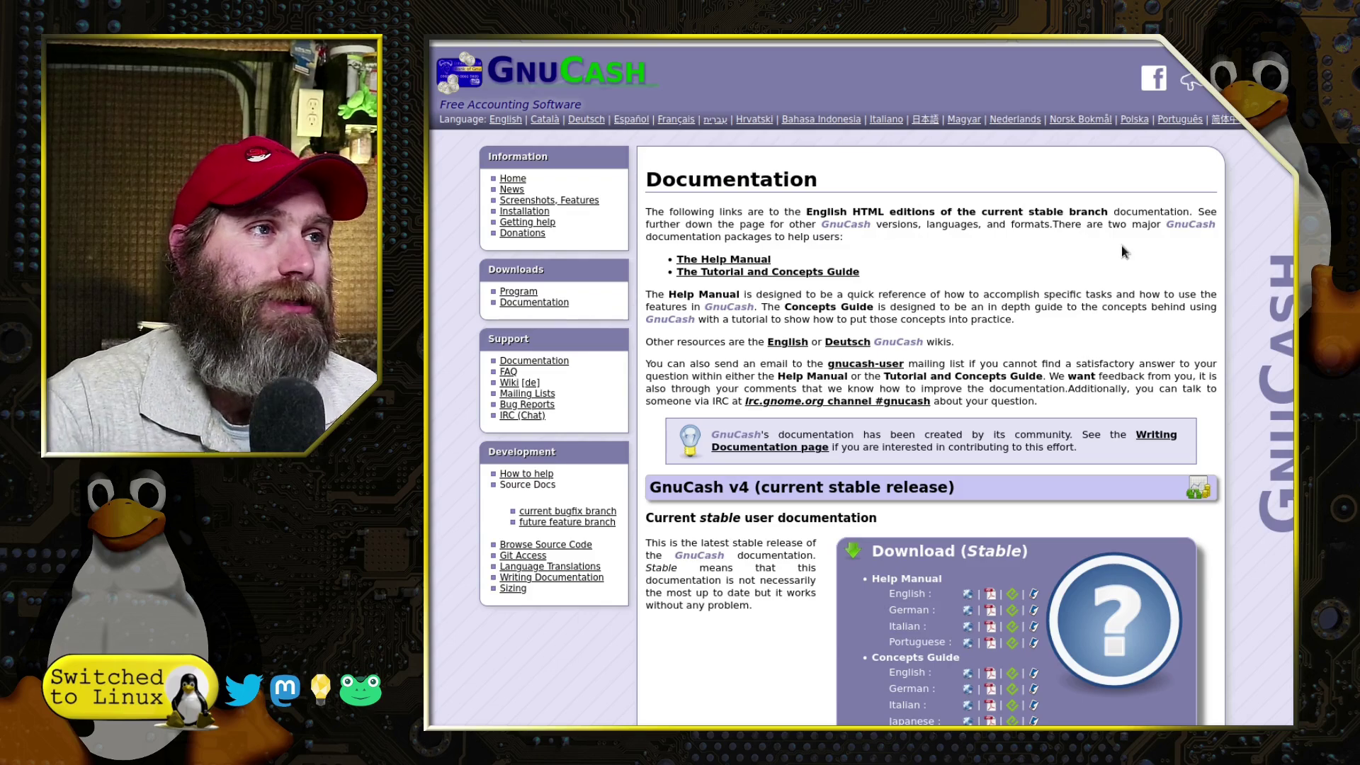
Step: Open the HTML Tutorial and Concepts Guide and read its Selling Shares section near Figure 9.1
triple_click(725, 262)
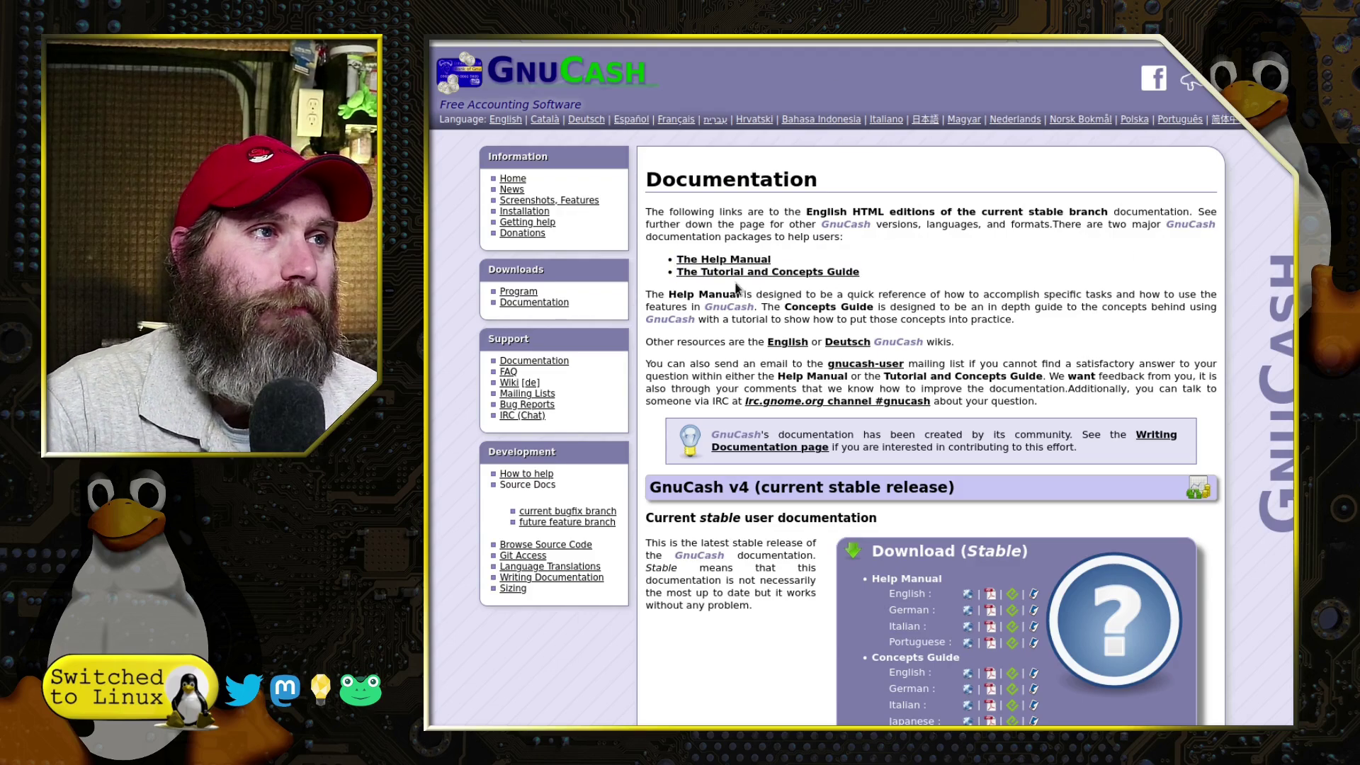
click(740, 273)
scroll(956, 397, down, 10)
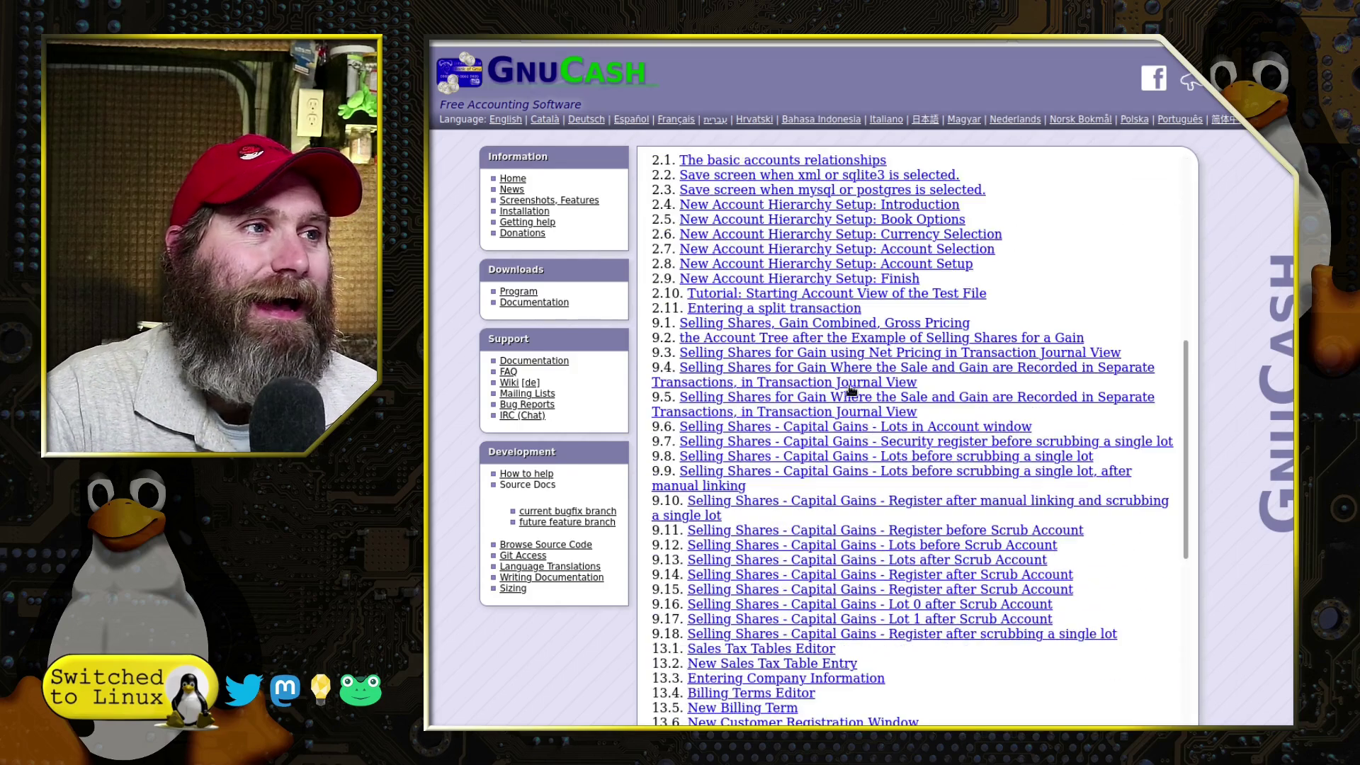
click(766, 322)
scroll(1081, 340, down, 5)
scroll(1082, 340, down, 20)
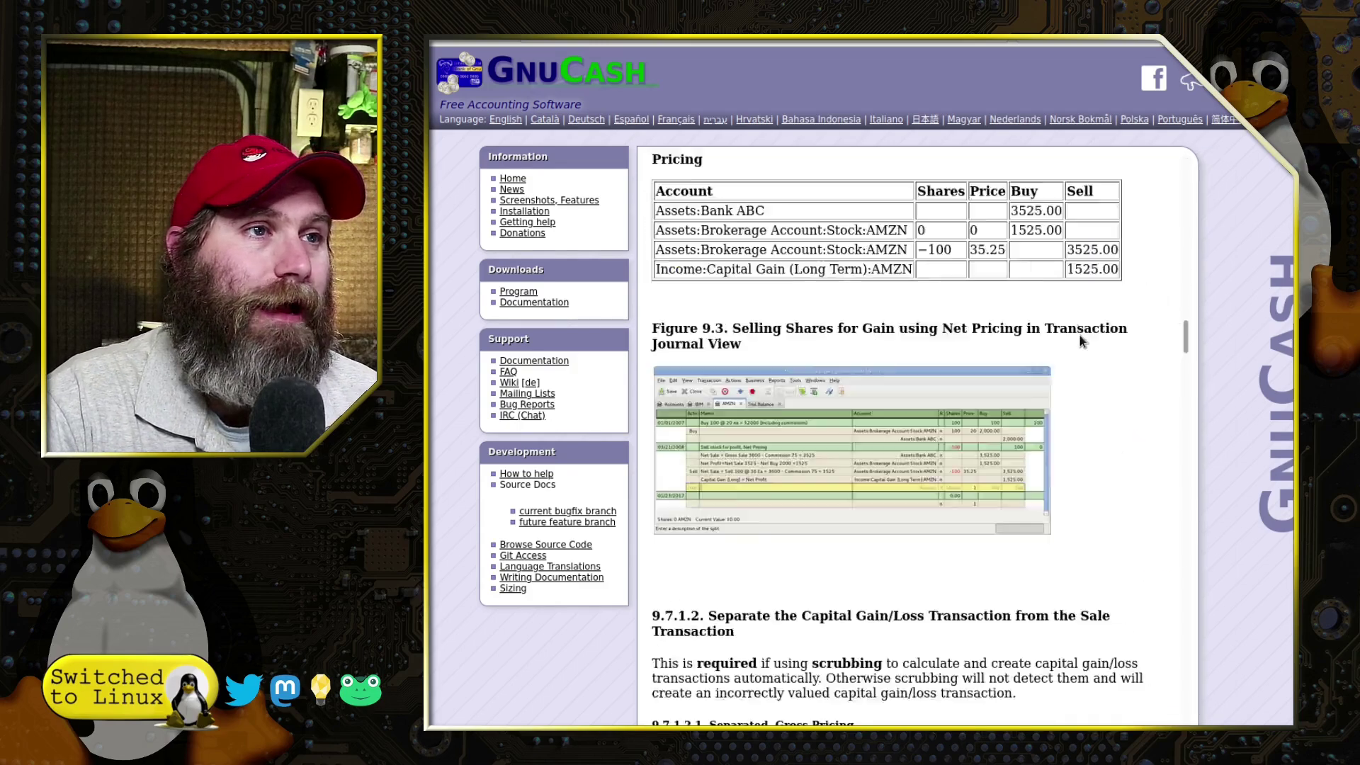
scroll(1081, 340, up, 20)
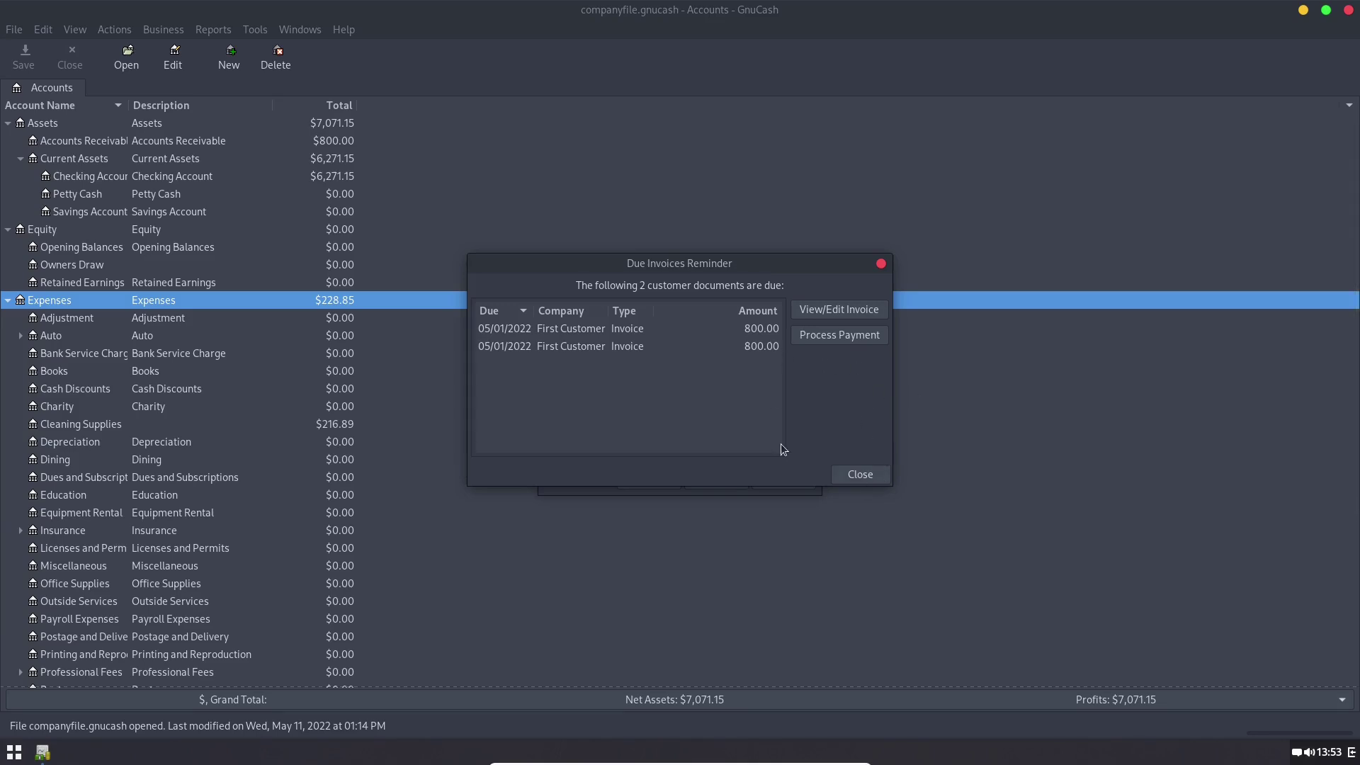
Step: Close the Due Invoices Reminder and the Tip of the Day with 'Show tips at startup' unchecked
click(852, 478)
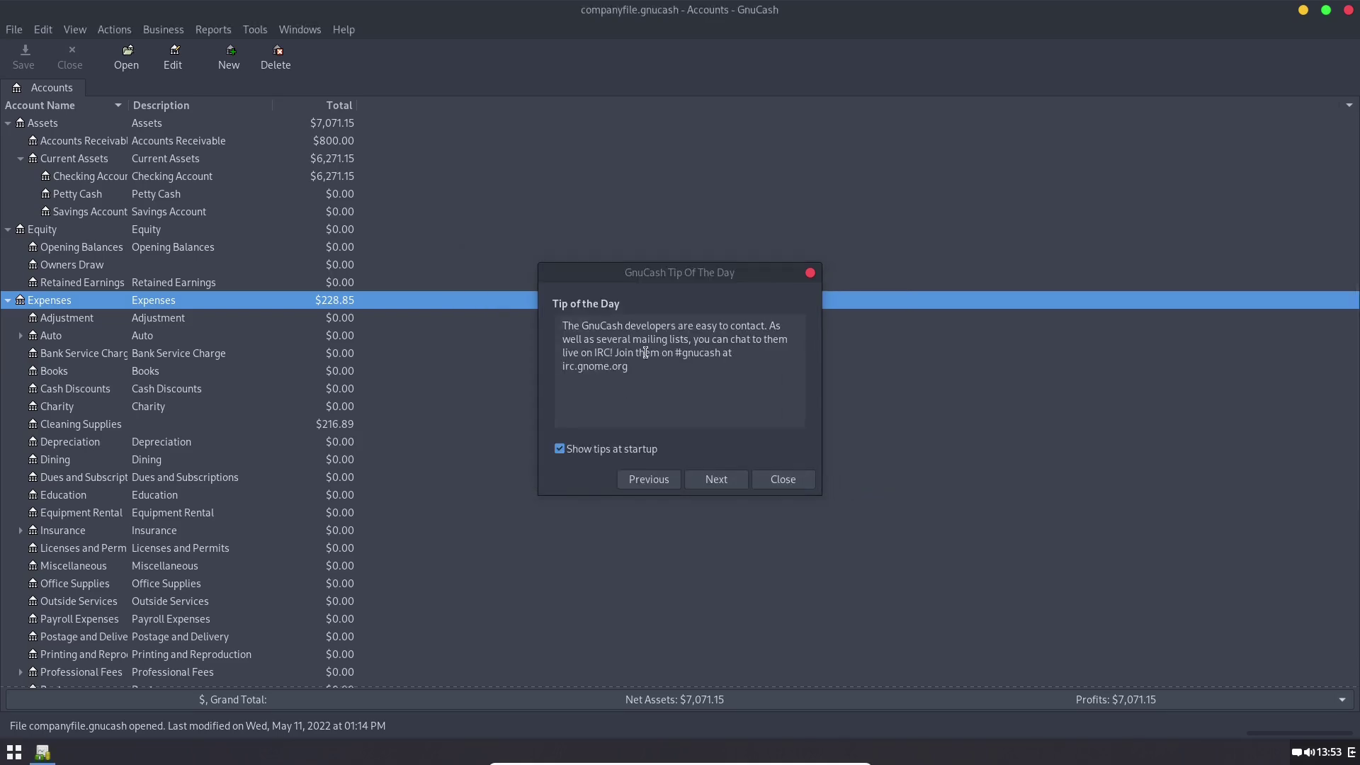
click(732, 479)
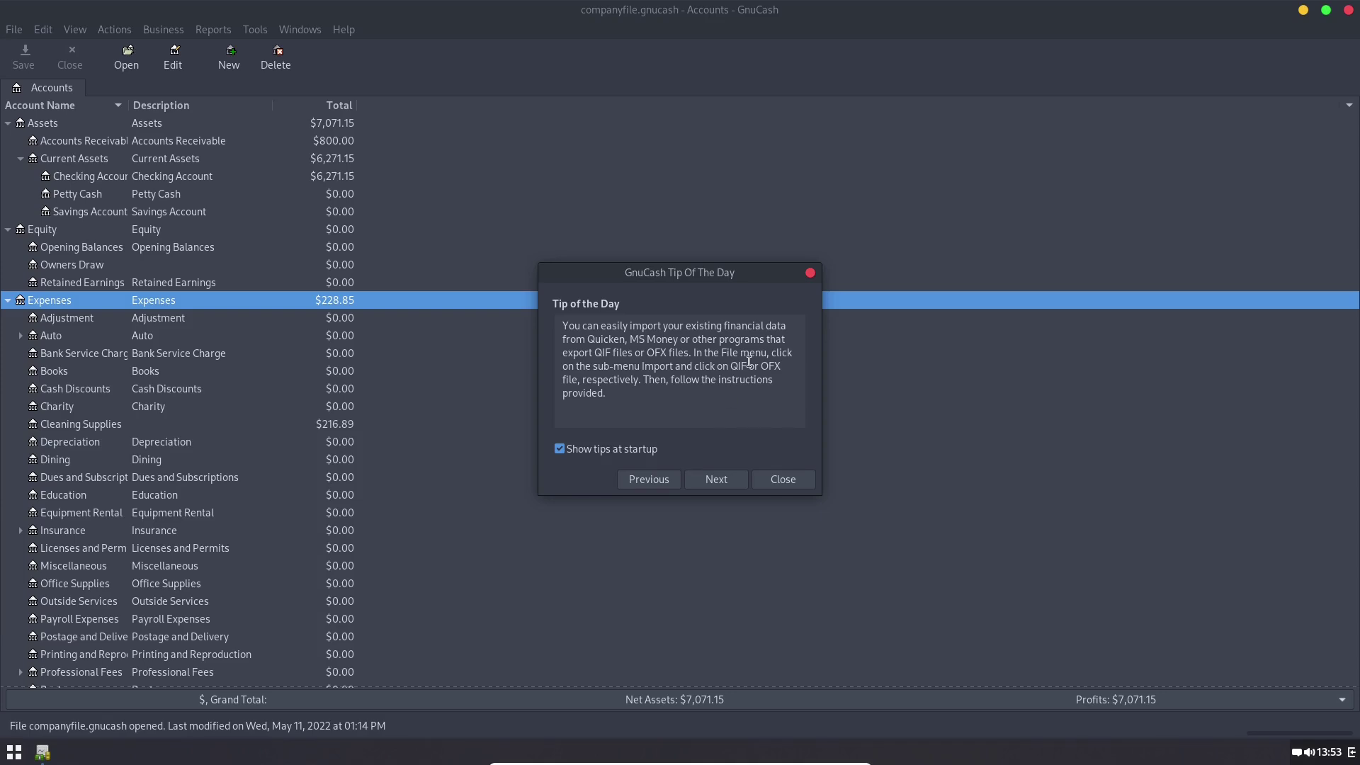
click(576, 447)
click(791, 483)
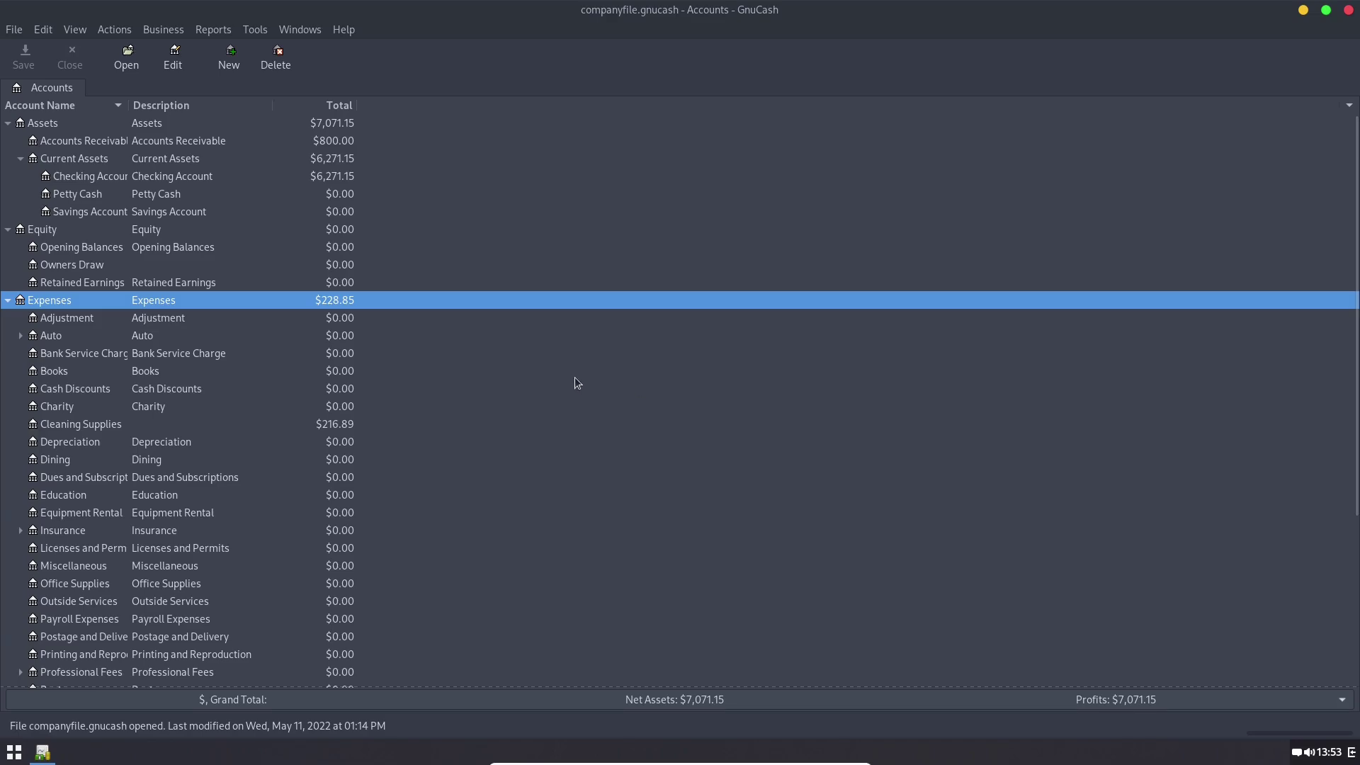
Step: Browse the Current Assets, Accounts Receivable, Assets and Equity accounts in the tree
scroll(601, 405, down, 5)
scroll(604, 410, up, 5)
click(74, 156)
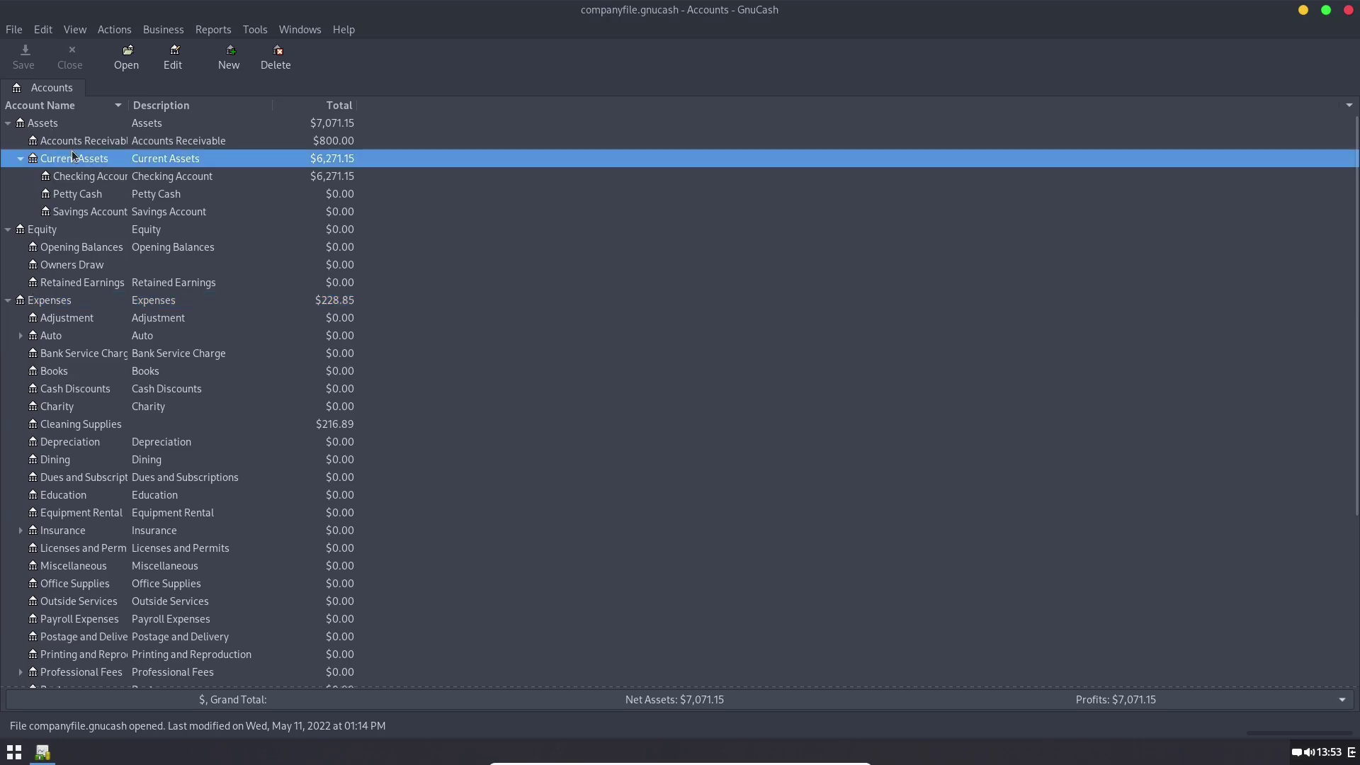
click(400, 140)
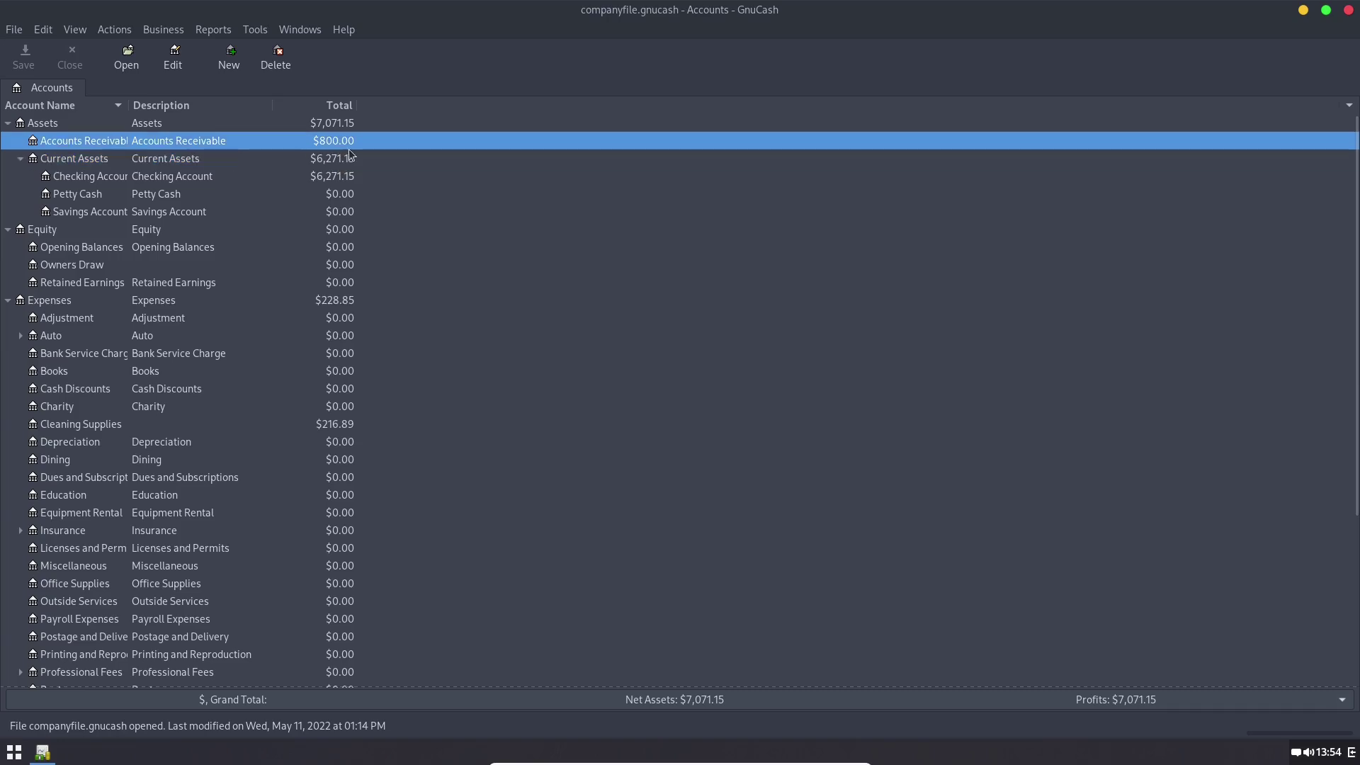
click(51, 127)
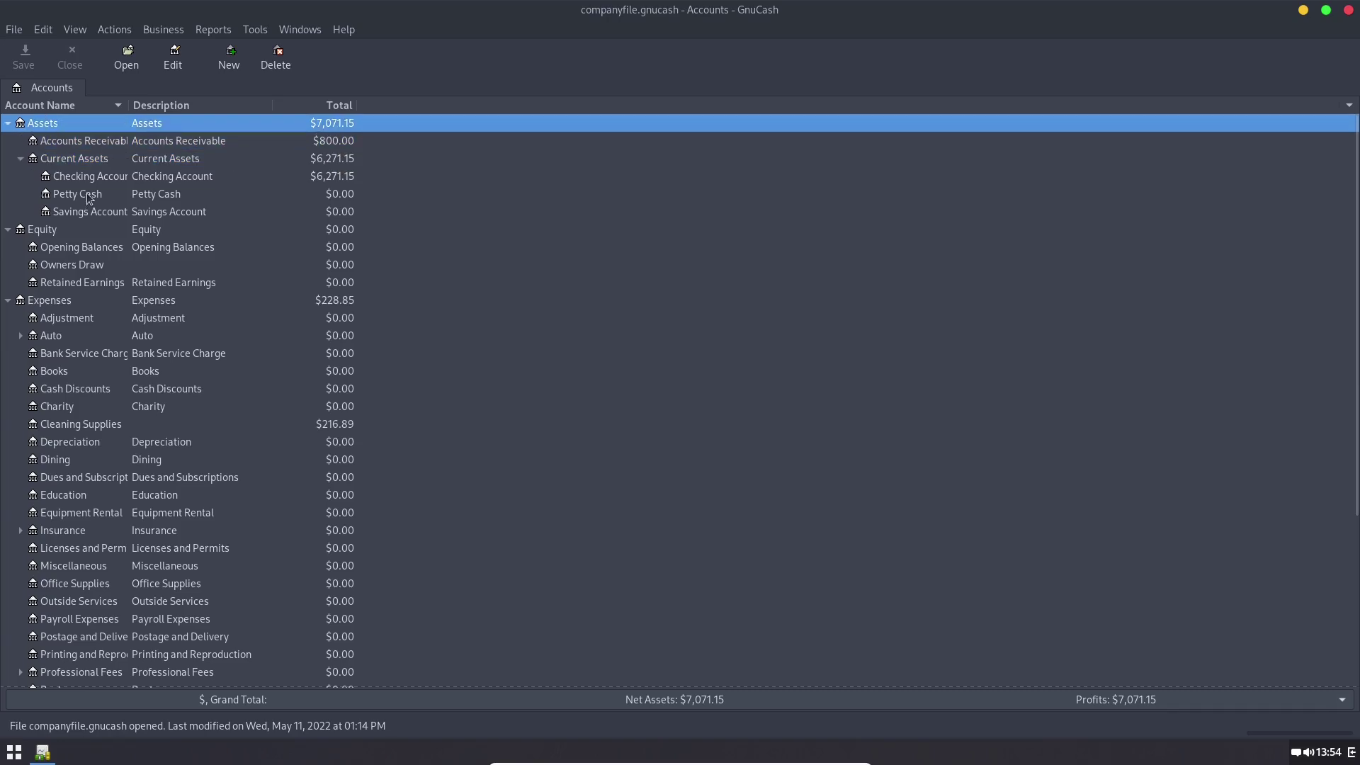
click(53, 229)
Step: Browse the Expenses, Cleaning Supplies and Web Hosting accounts, then bring up the Business > Customer menu
click(86, 303)
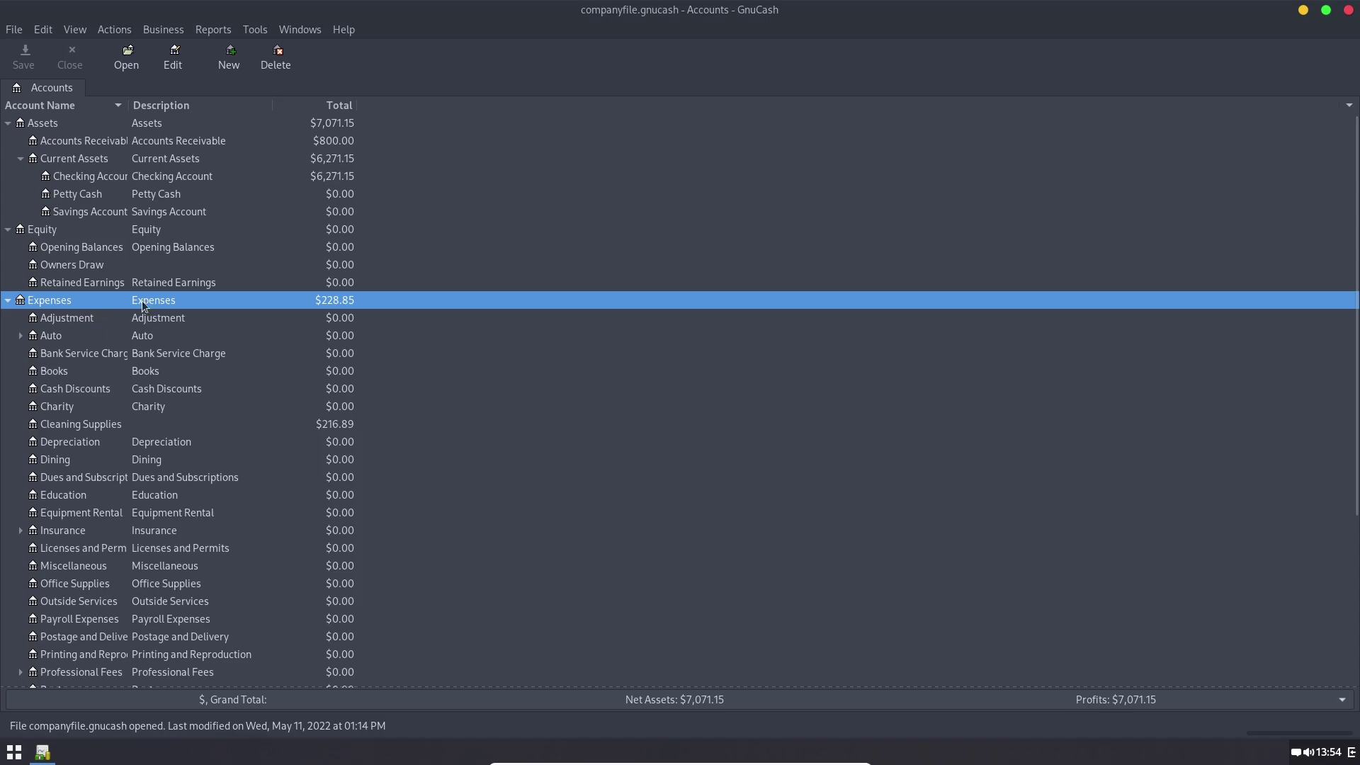
click(91, 425)
scroll(104, 415, down, 5)
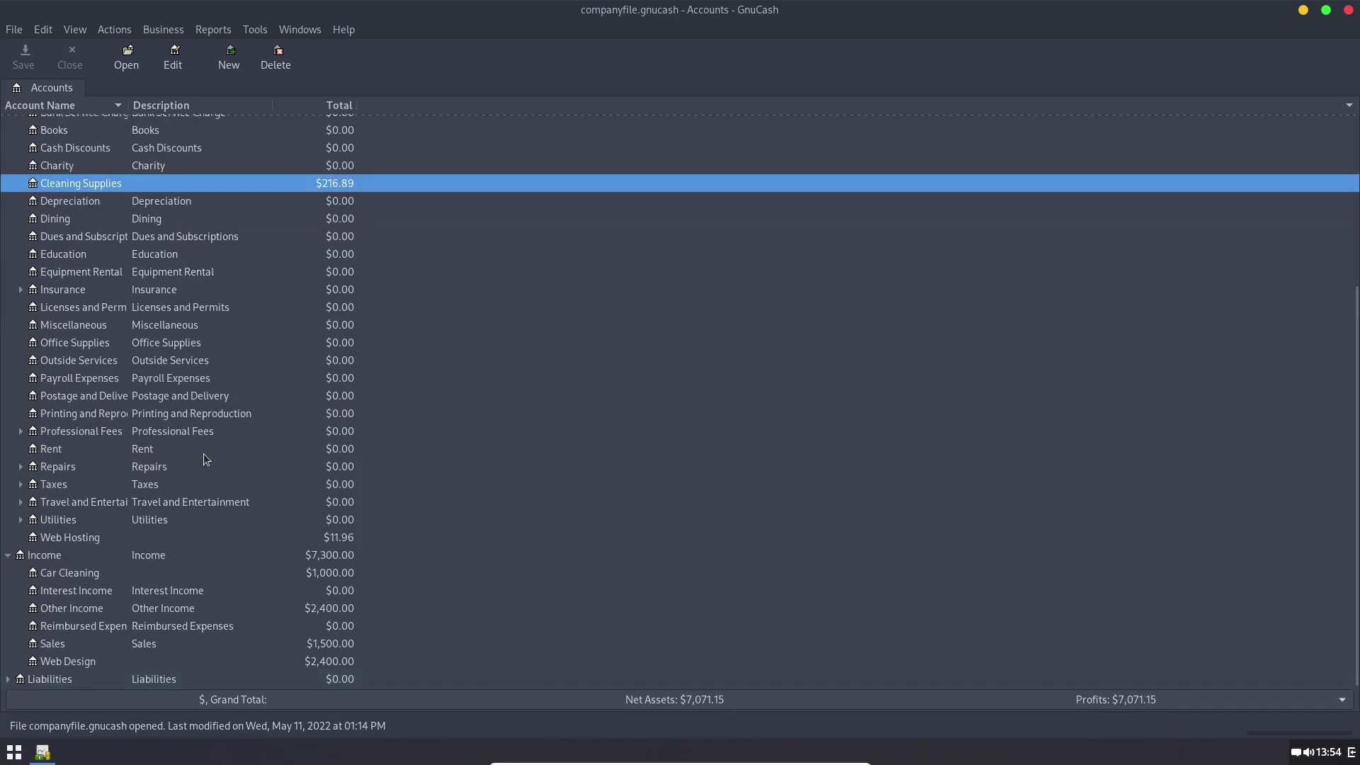
click(116, 540)
scroll(212, 357, up, 5)
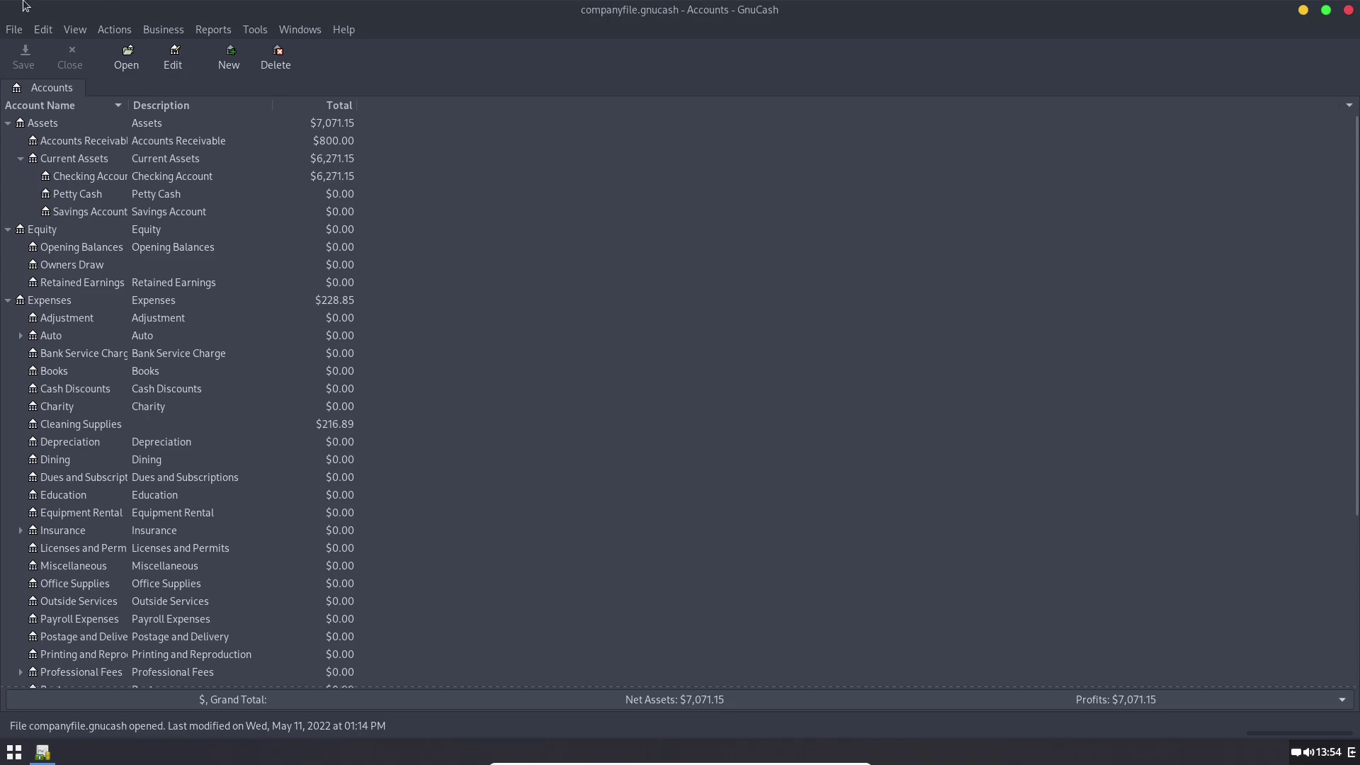
click(163, 30)
mouse_move(194, 54)
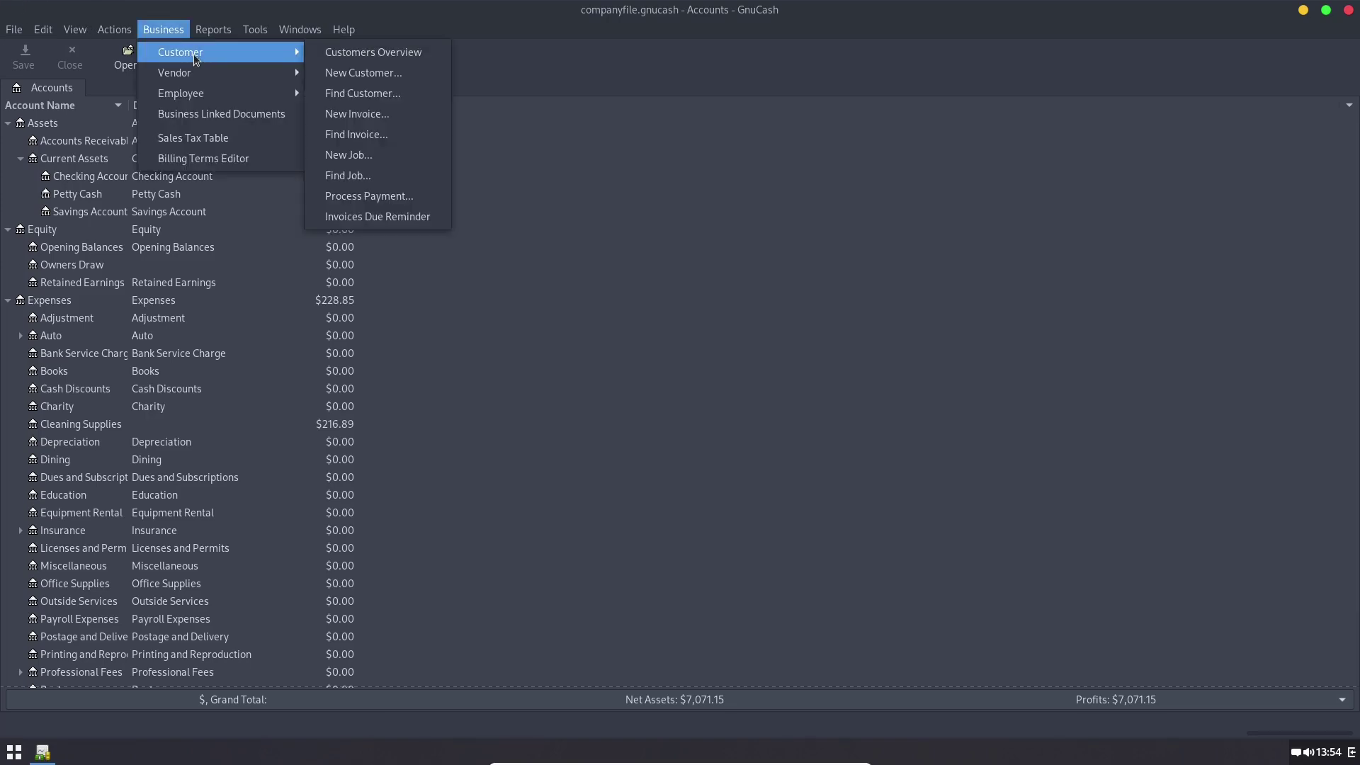
Step: Open the Customers Overview, First Customer's report, and the register entry for the $500.00 payment
click(381, 55)
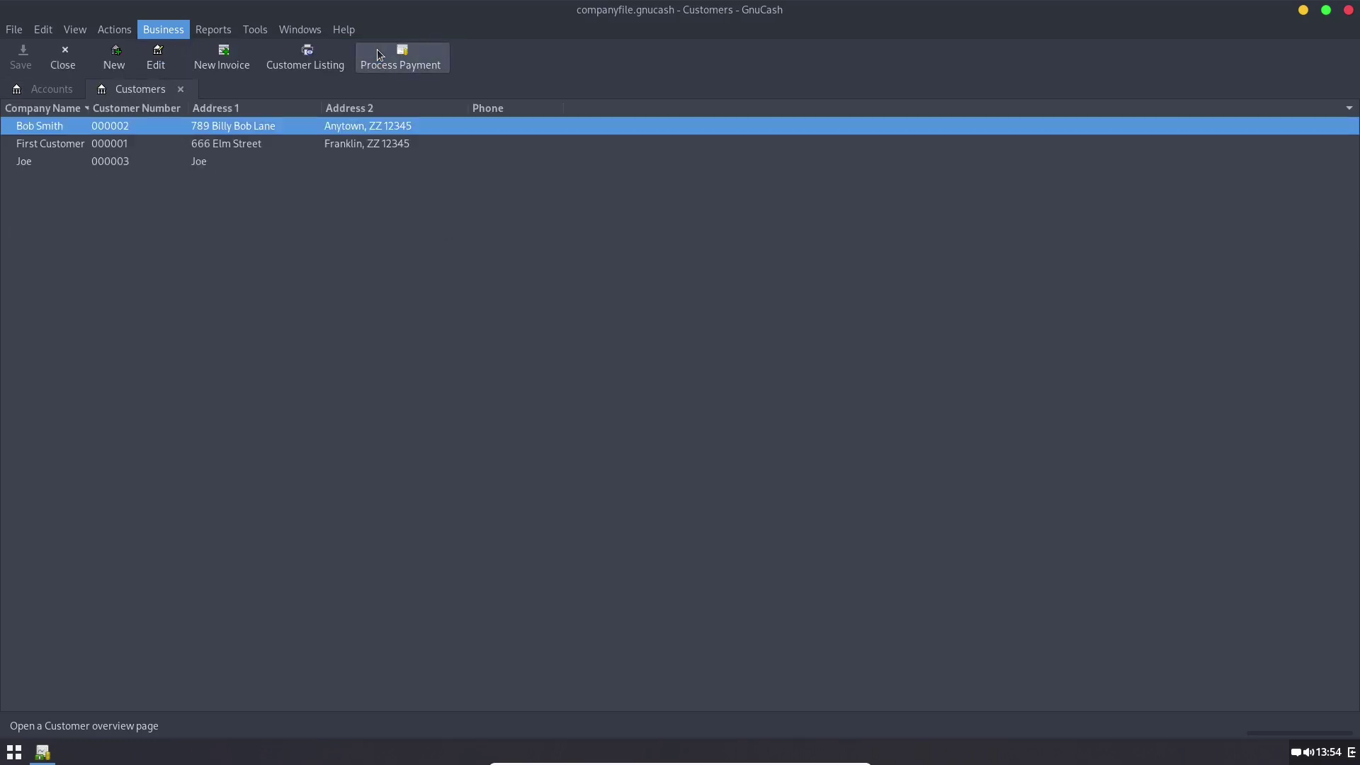
double_click(62, 143)
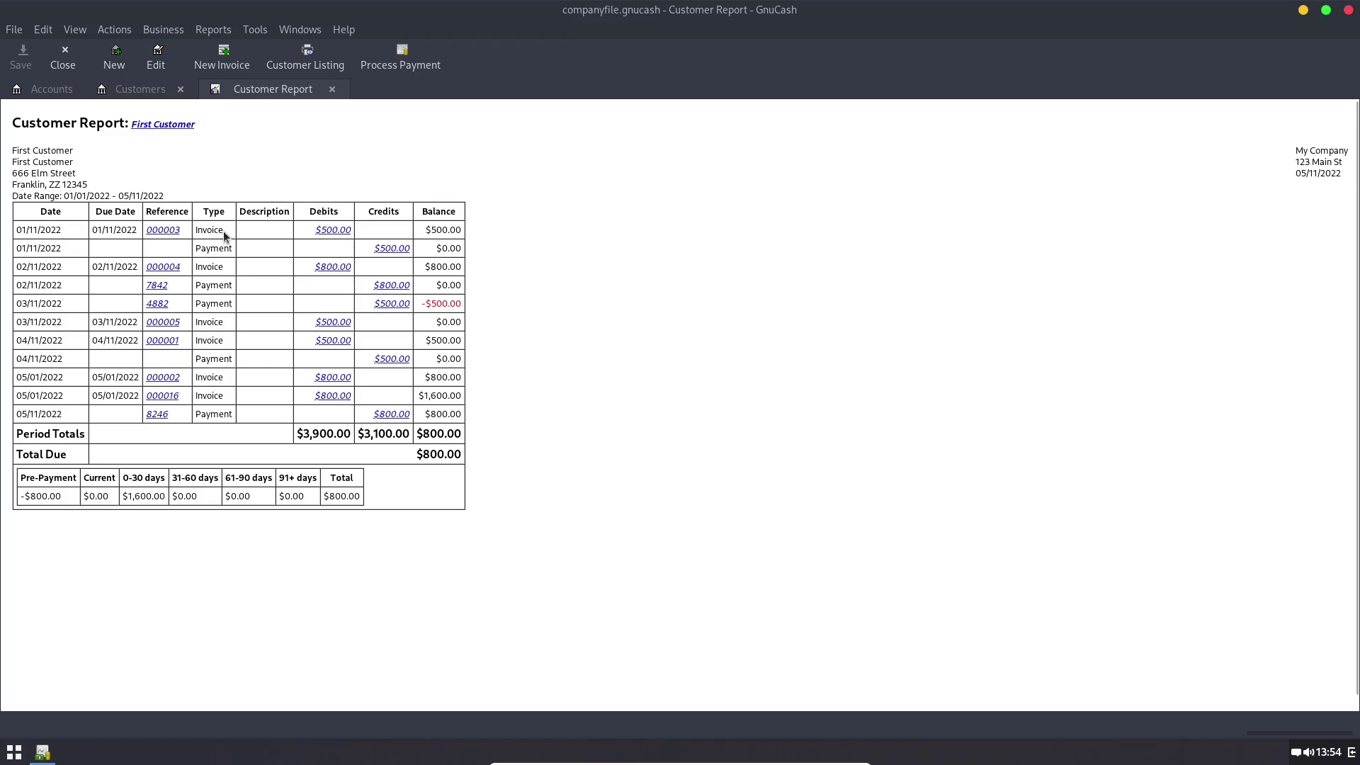
click(392, 249)
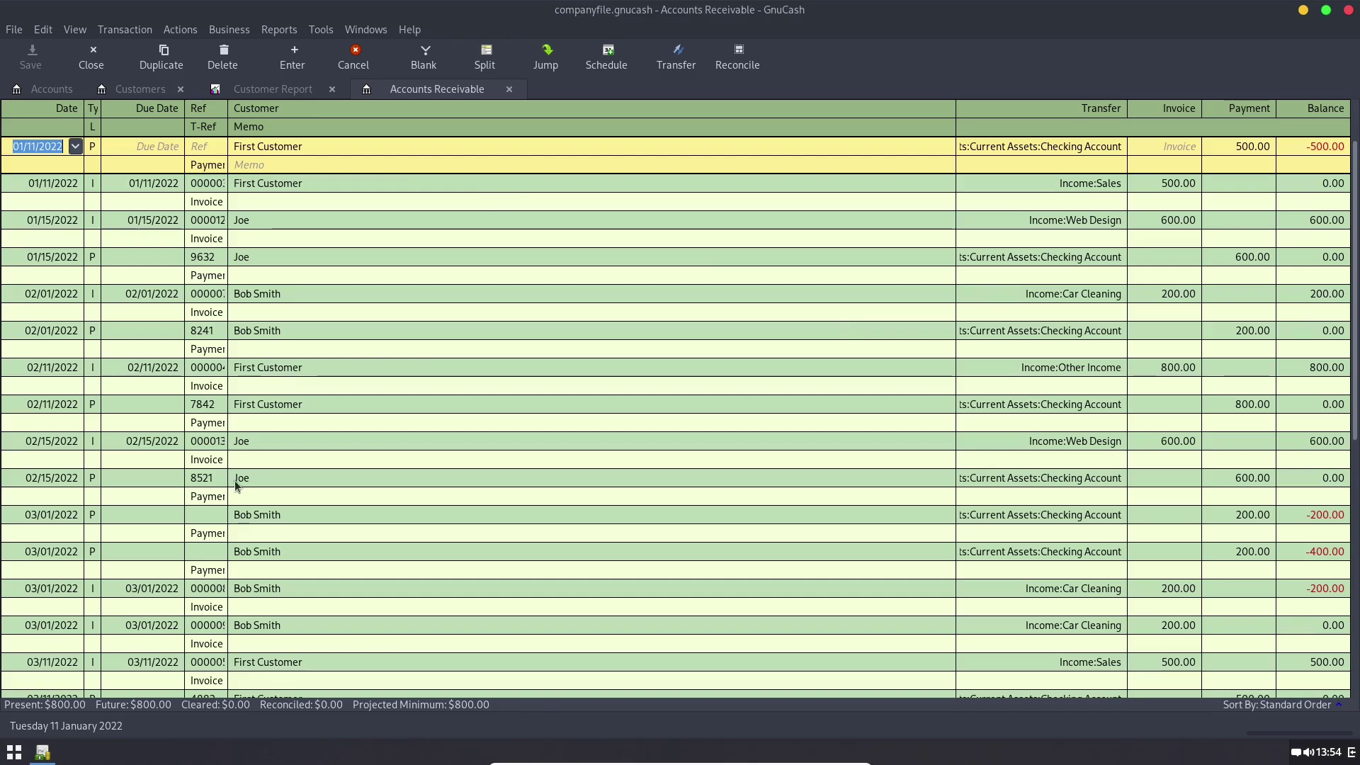
Step: Close the Accounts Receivable register, view invoice 000003 then close it, and close the customer report
click(509, 90)
click(342, 233)
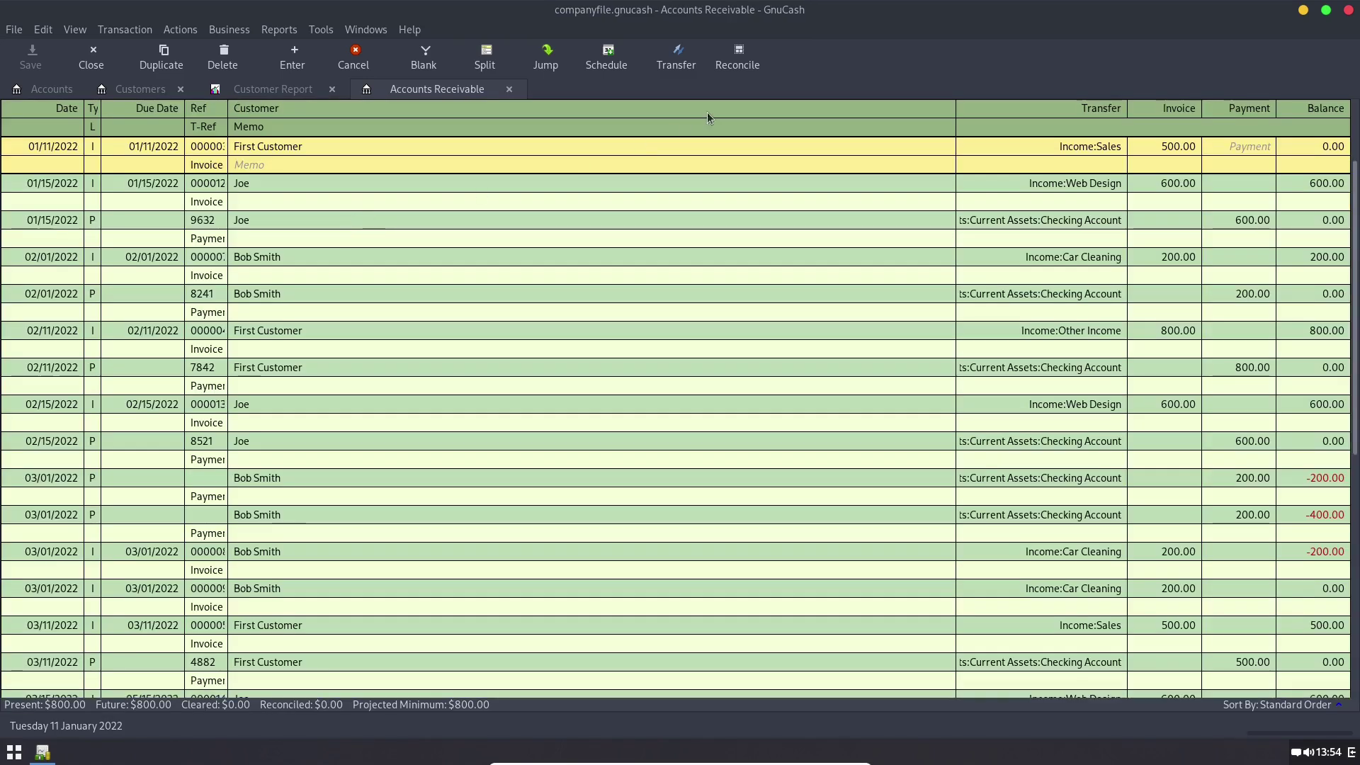
click(509, 90)
click(164, 230)
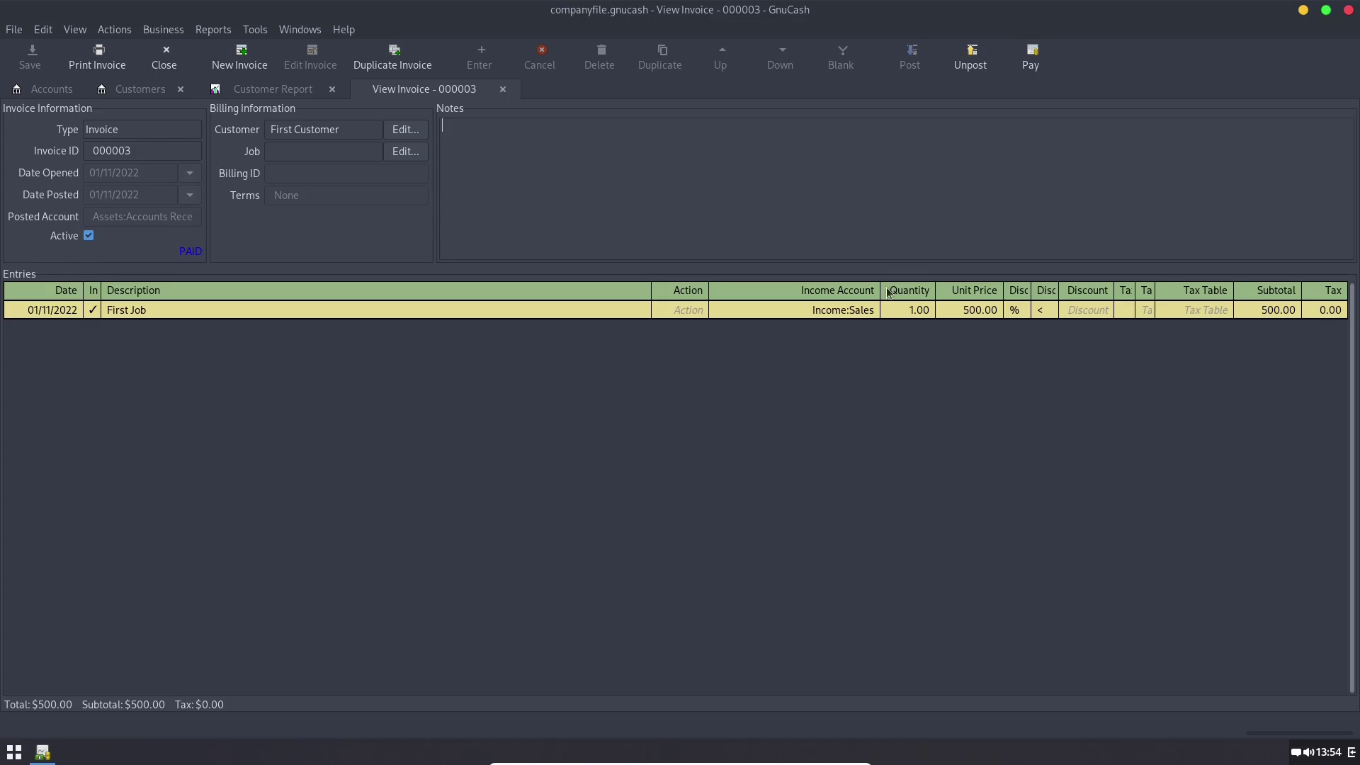
click(503, 88)
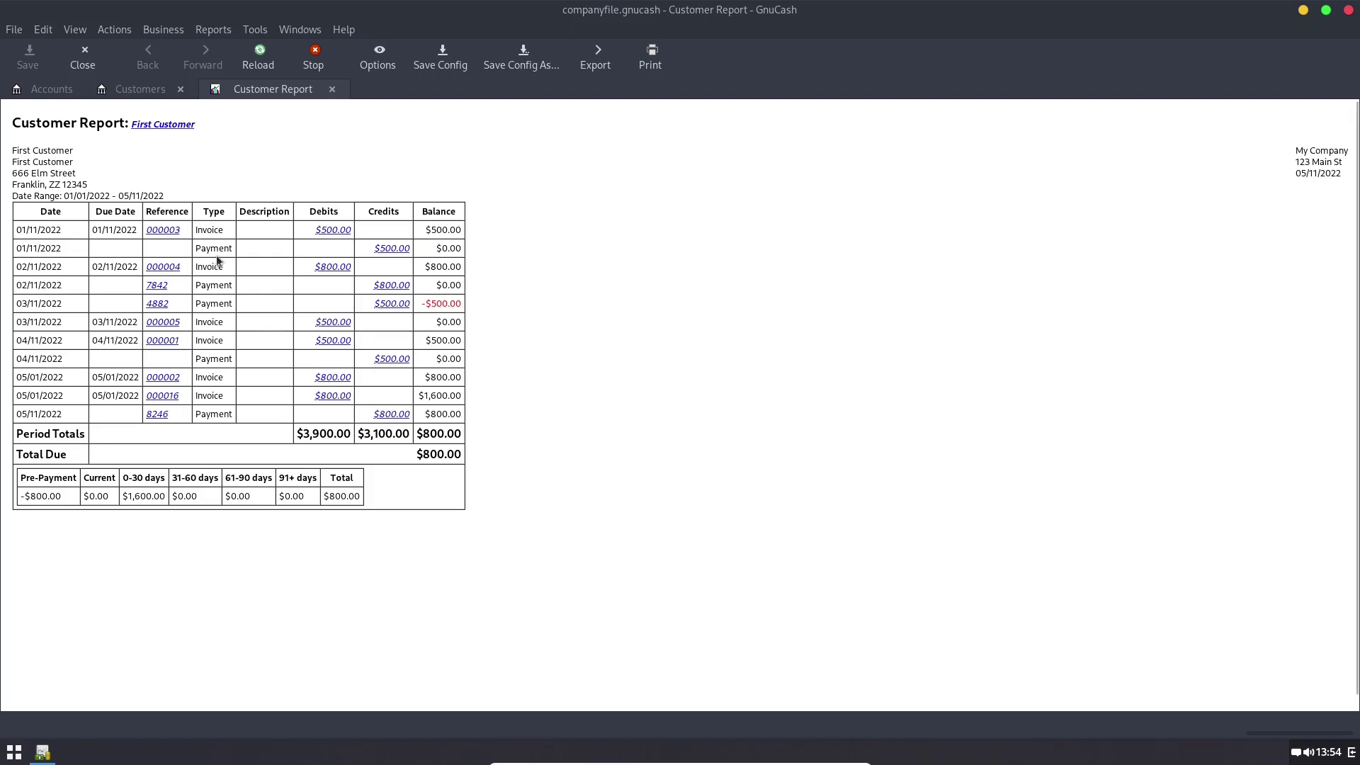
click(331, 90)
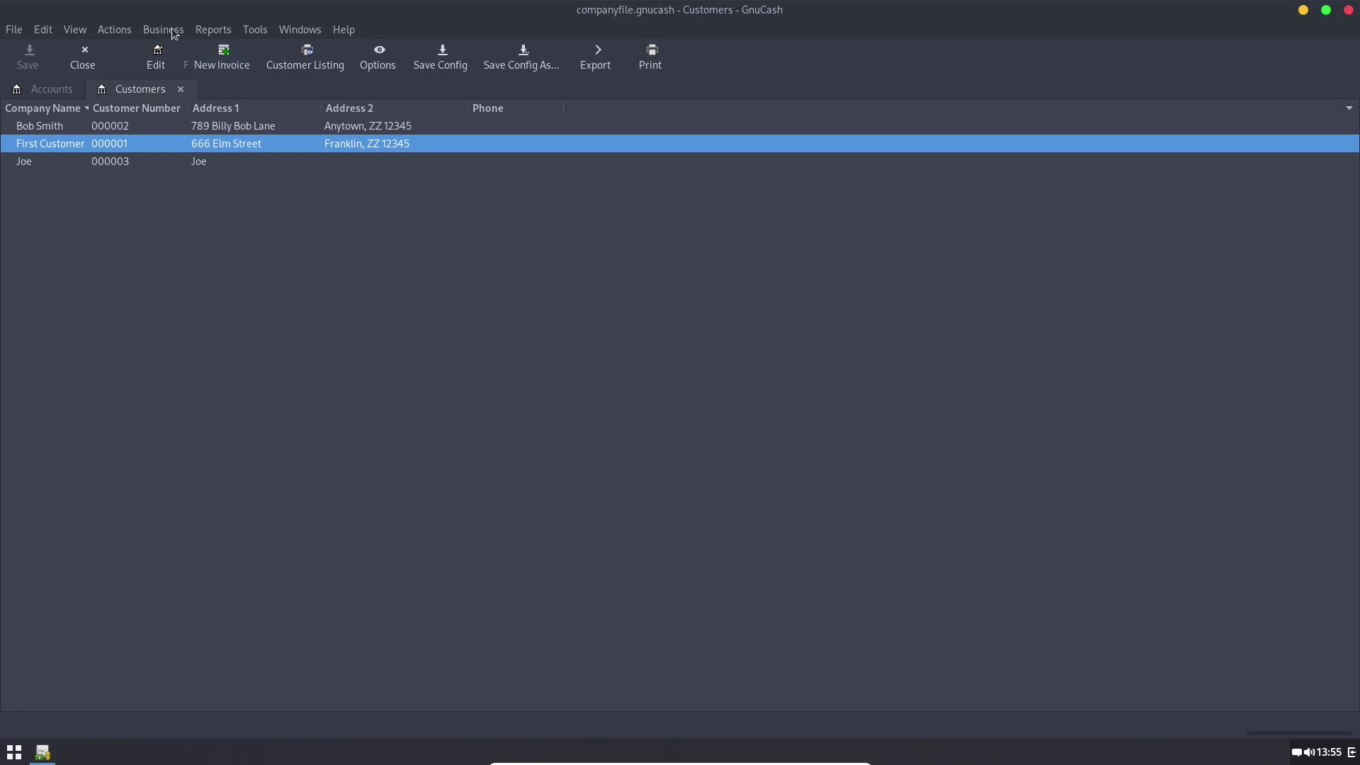
Step: Run Reports > Business > Customer Summary and drill into Joe's report showing $2,400.00 invoiced and paid
click(213, 29)
mouse_move(263, 93)
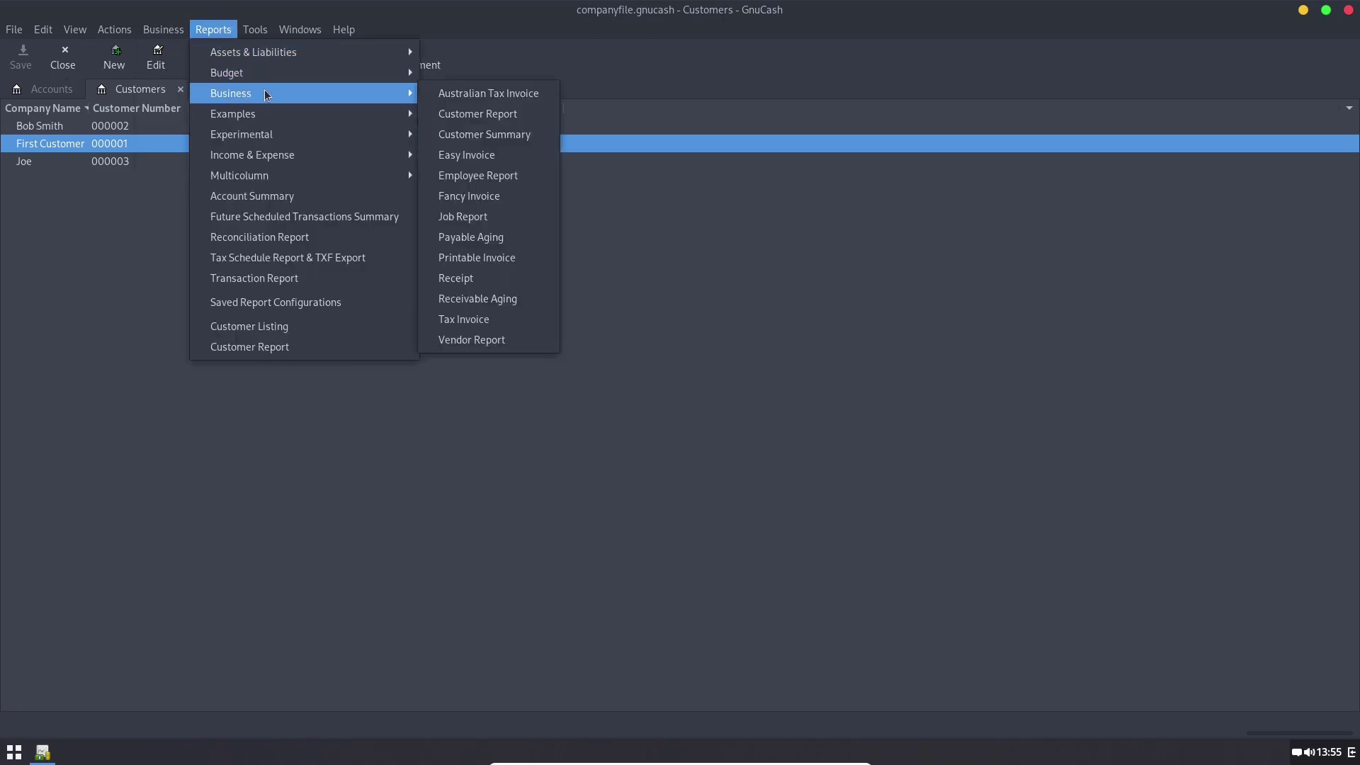
click(522, 134)
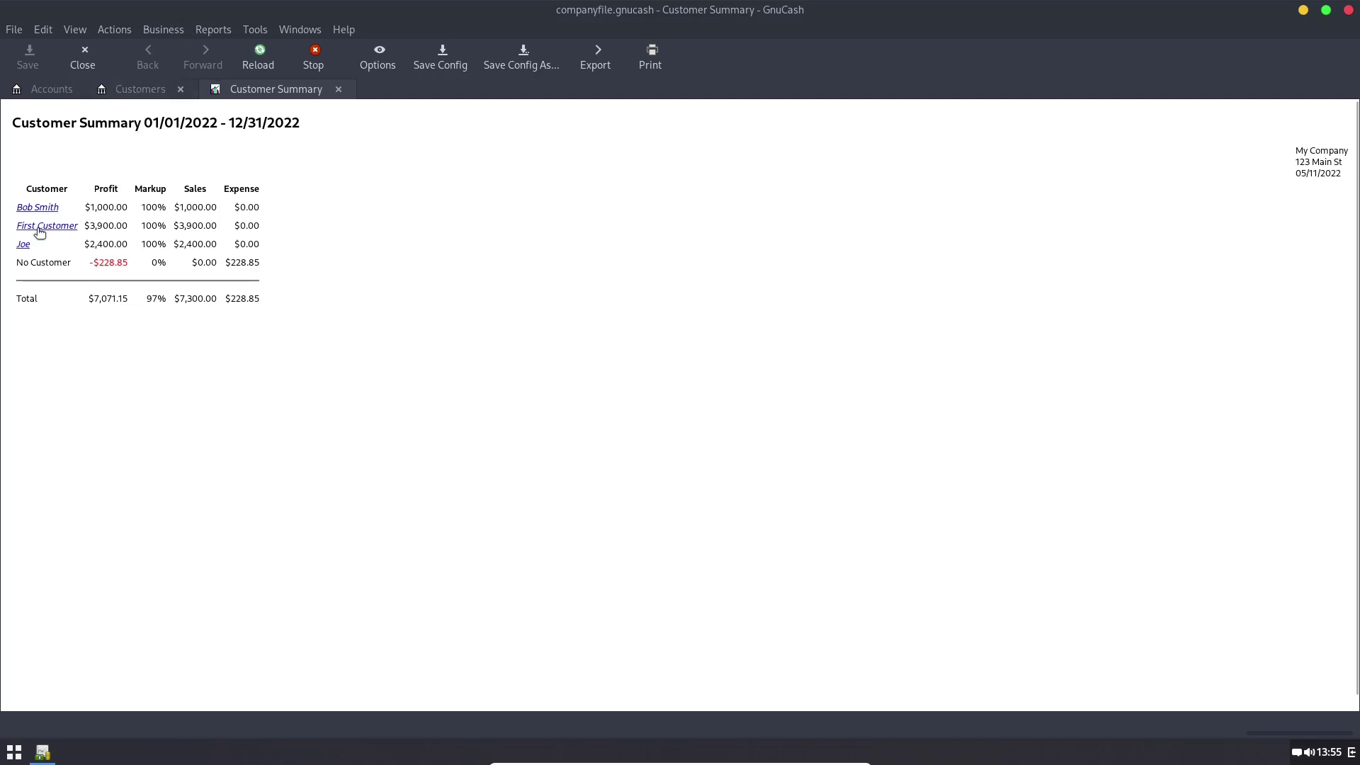
click(25, 245)
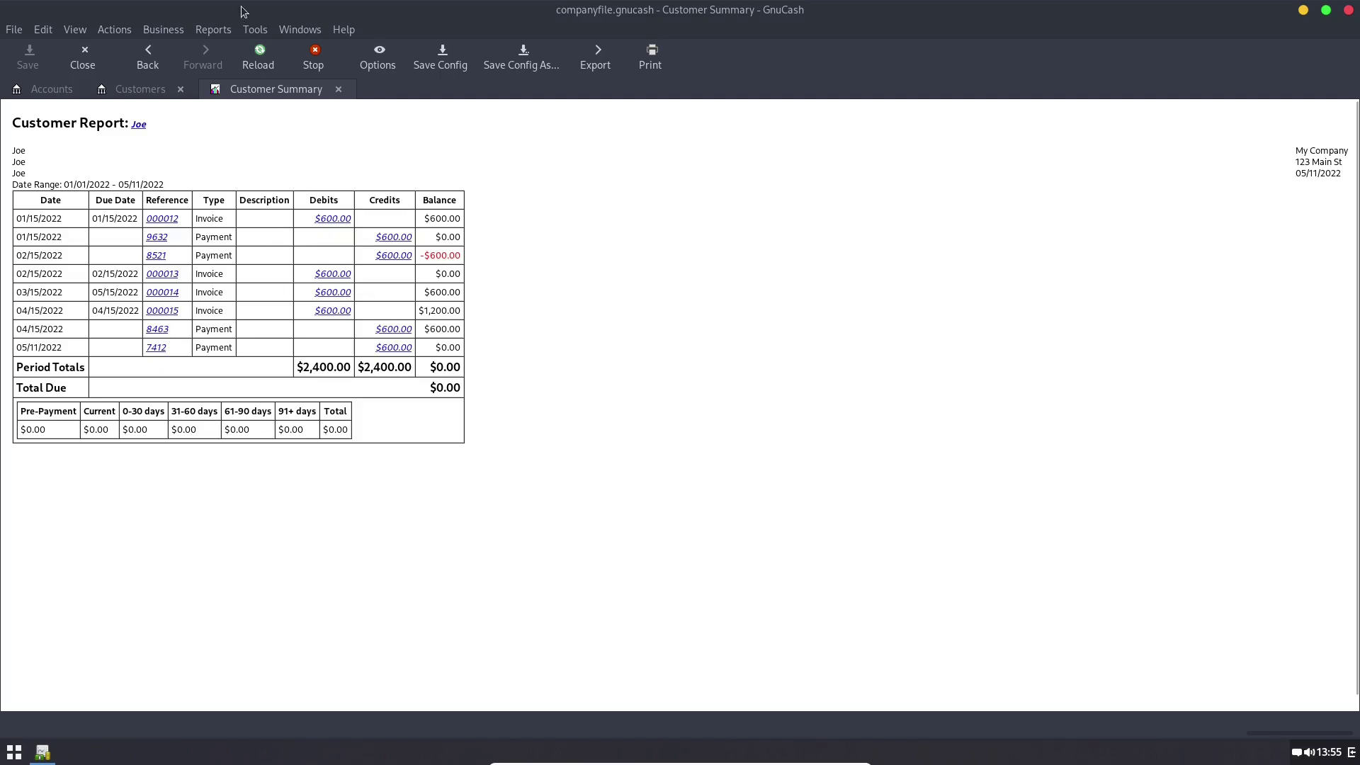
click(158, 28)
mouse_move(190, 71)
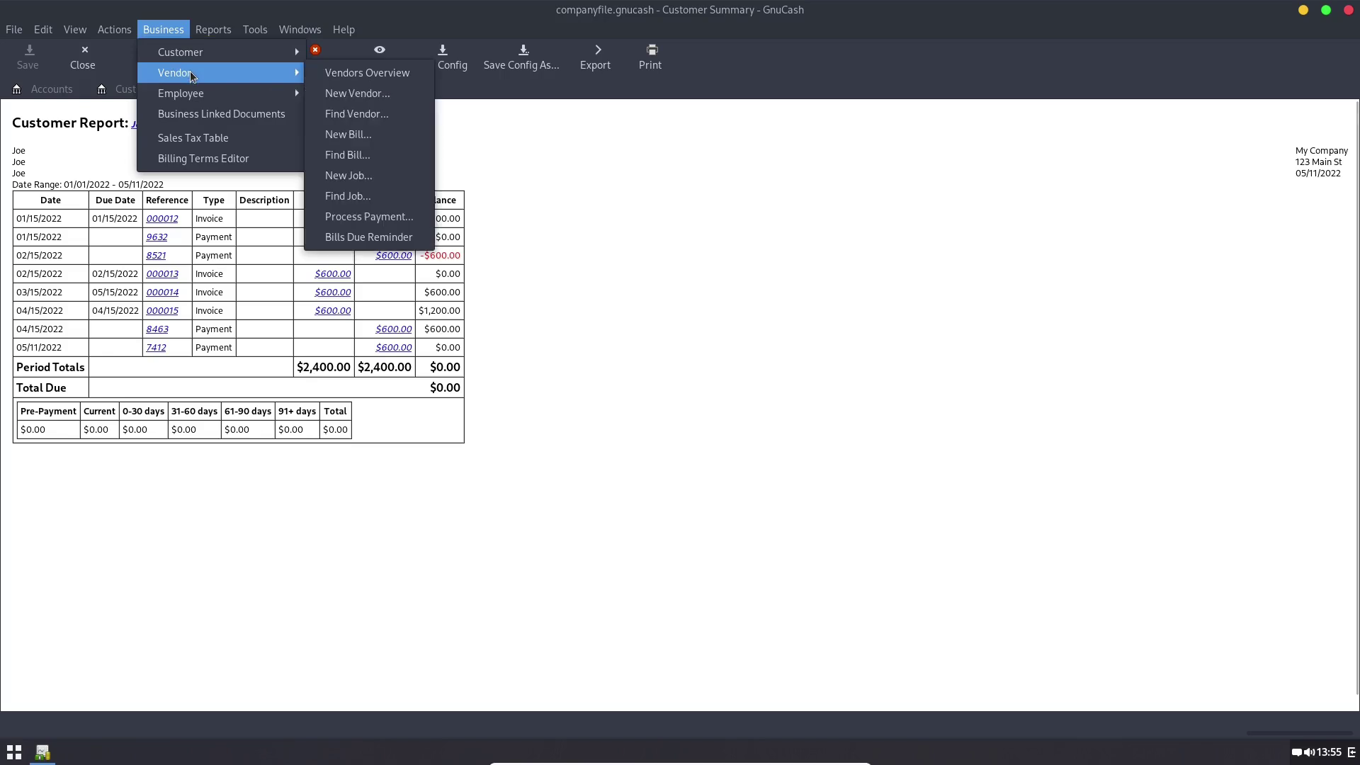
click(358, 196)
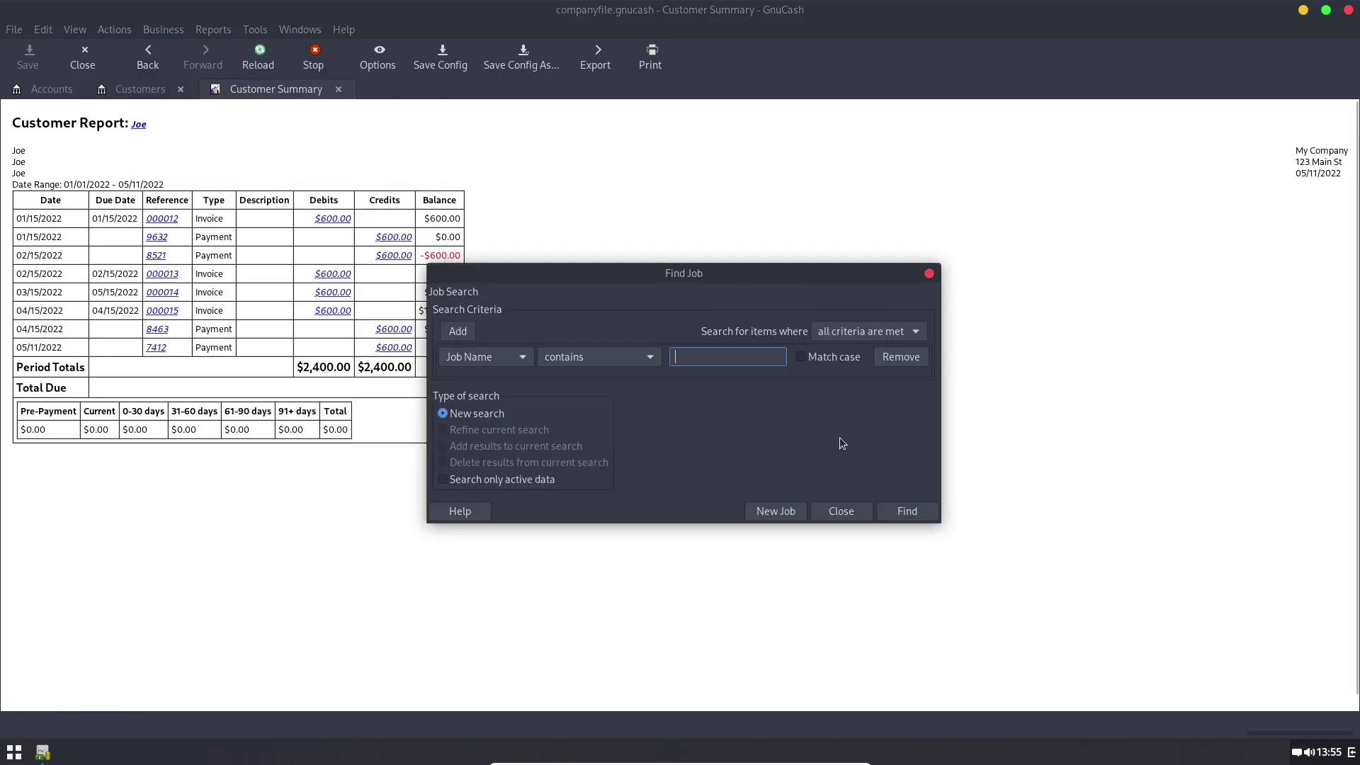
text(web)
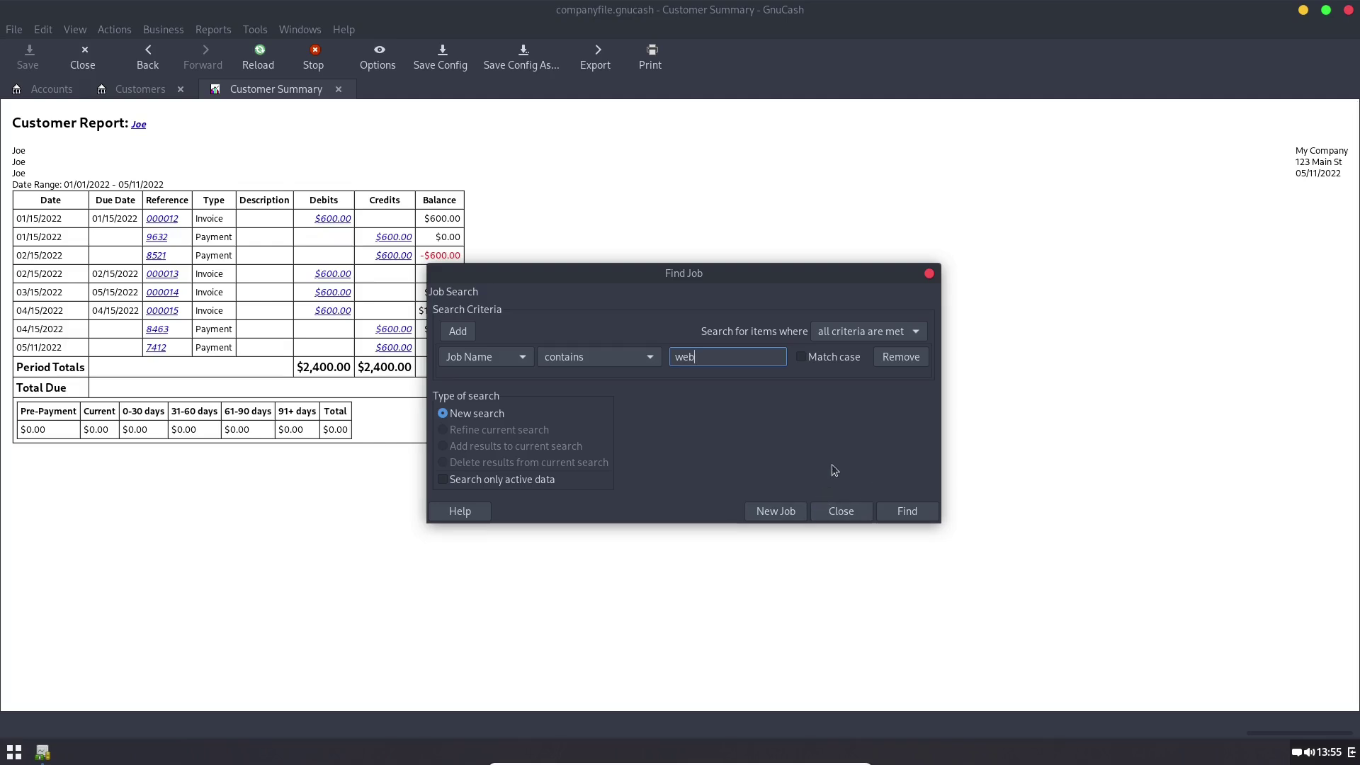
key(Return)
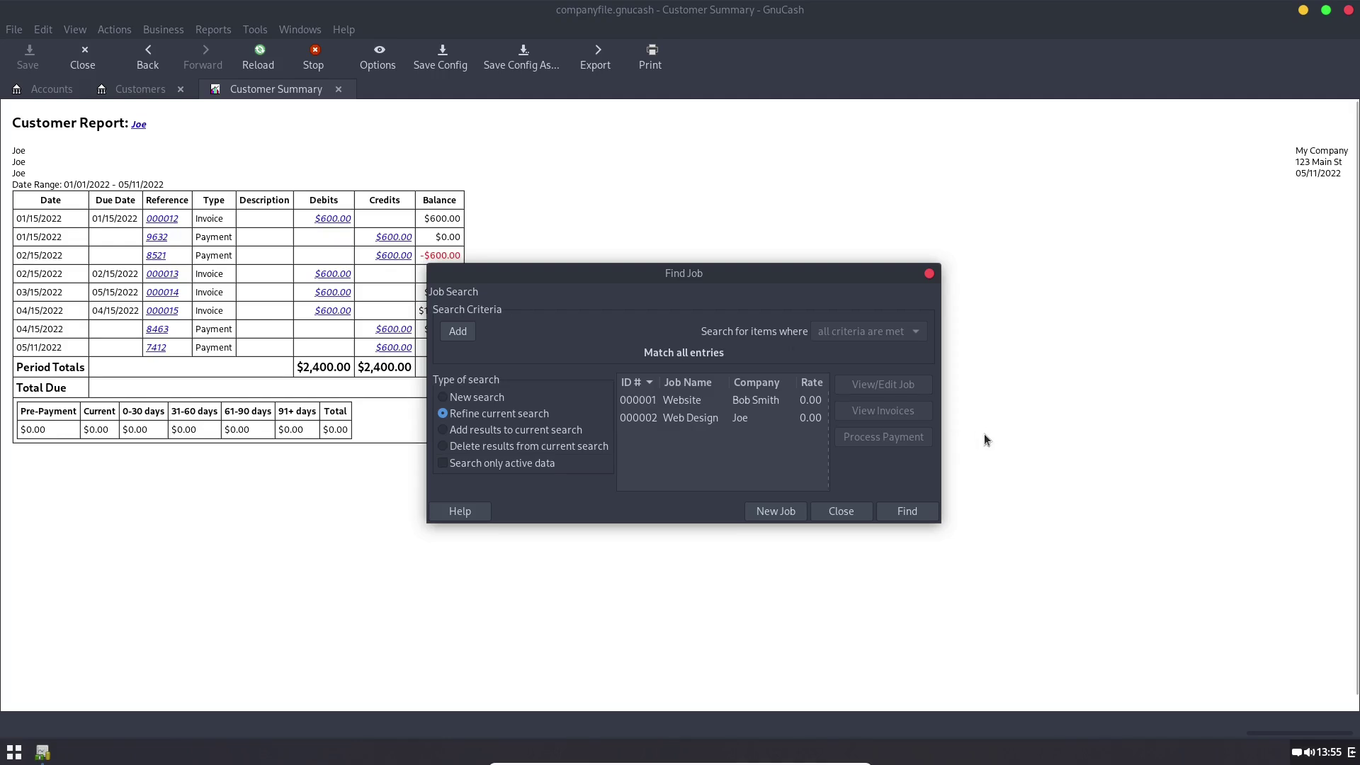
click(755, 402)
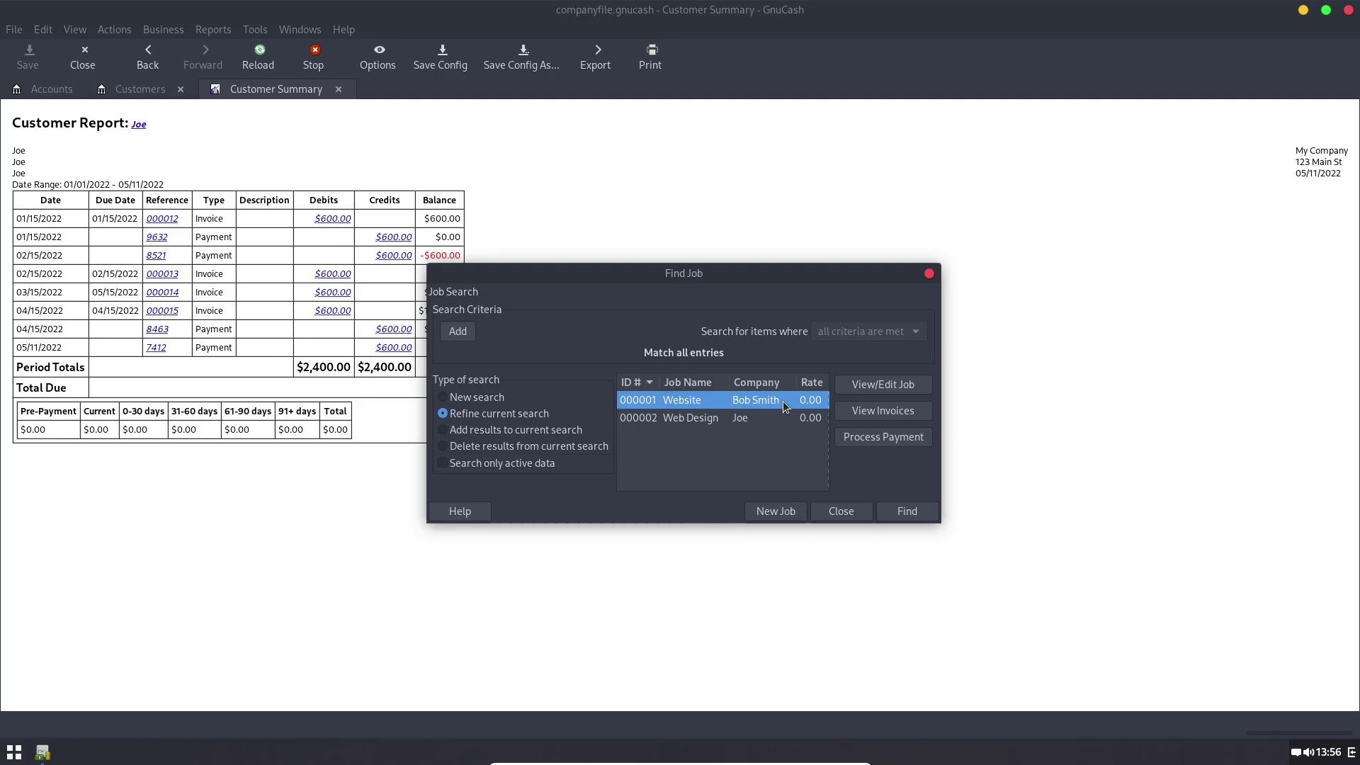
click(725, 418)
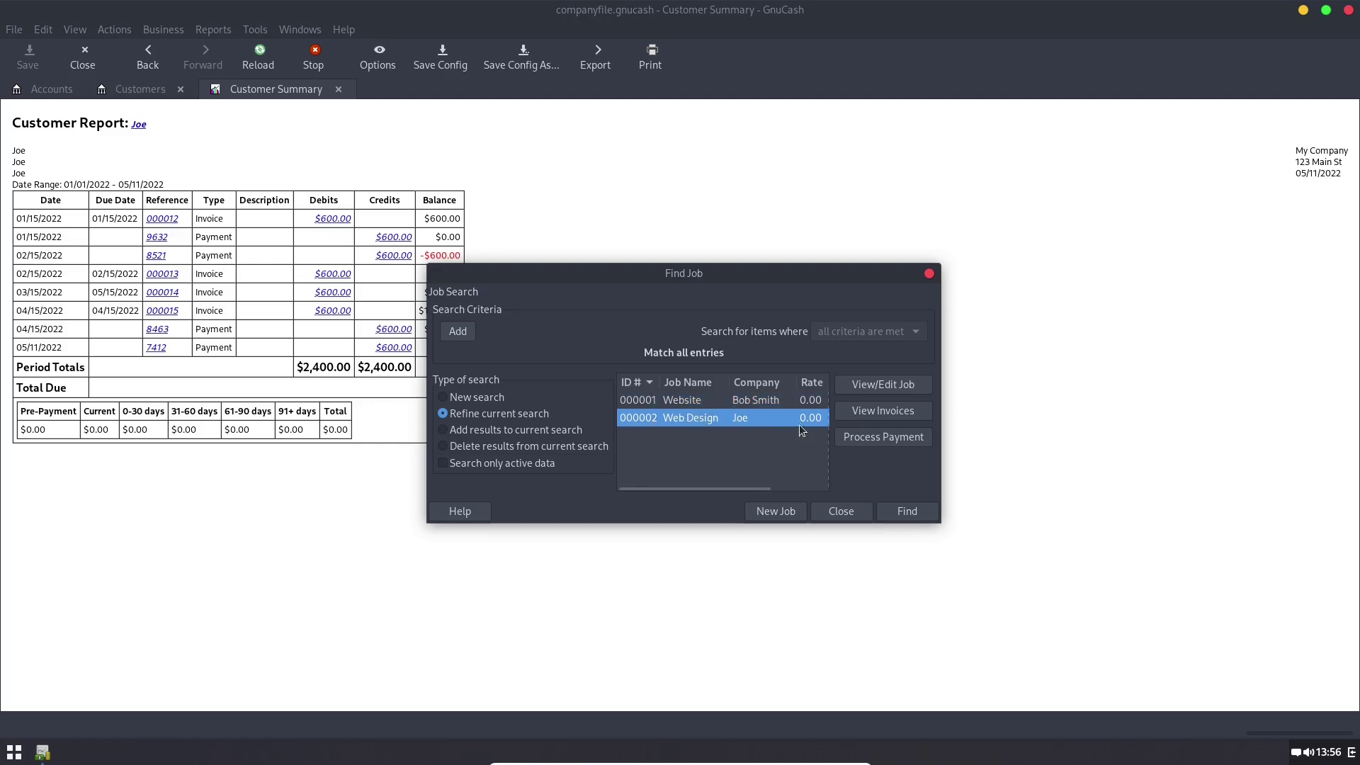
double_click(700, 412)
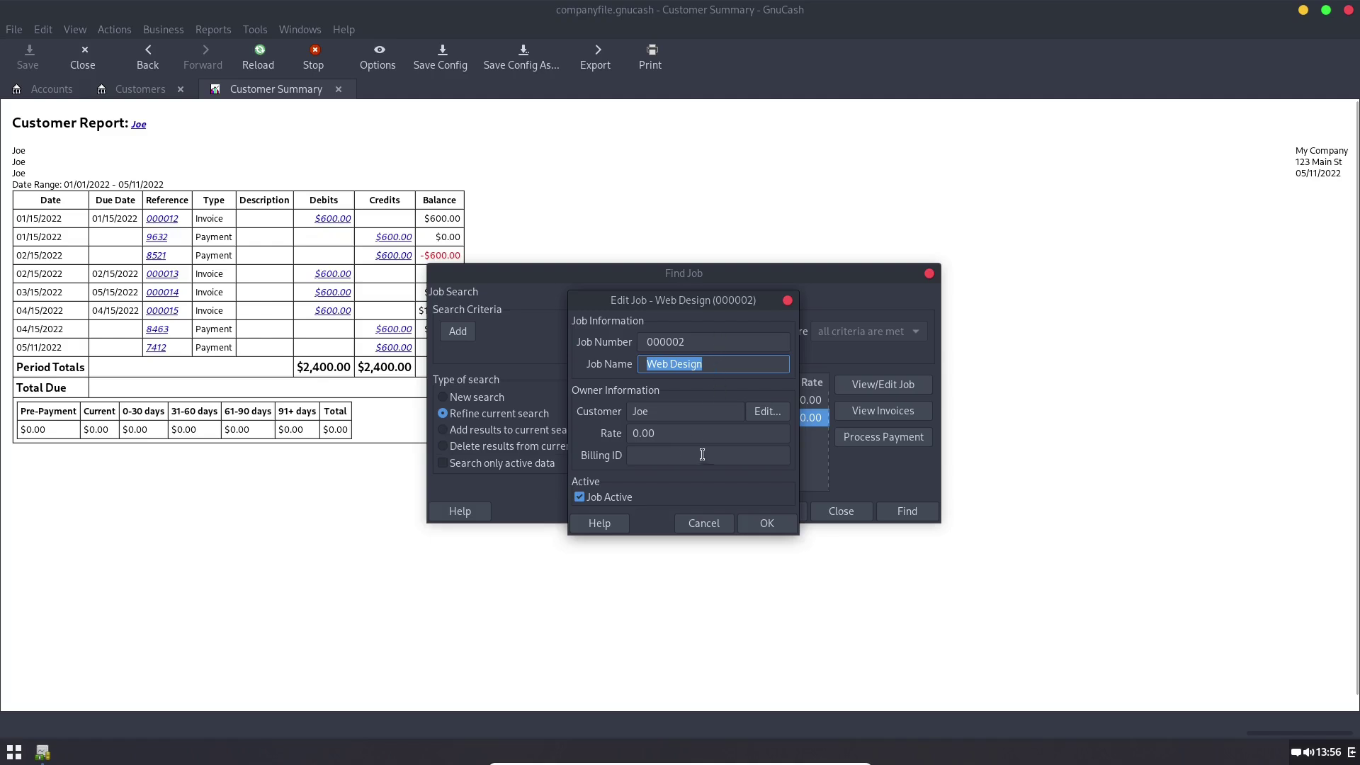
click(691, 434)
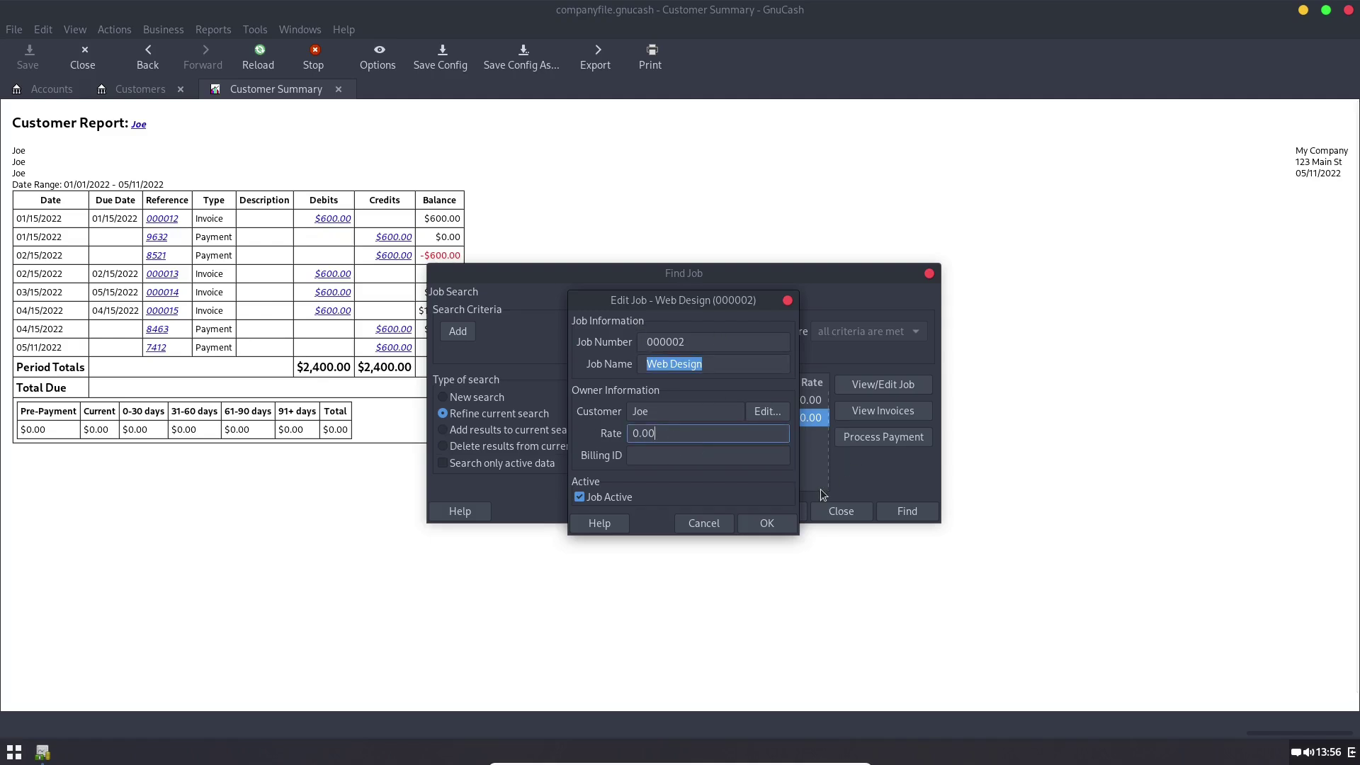
click(717, 522)
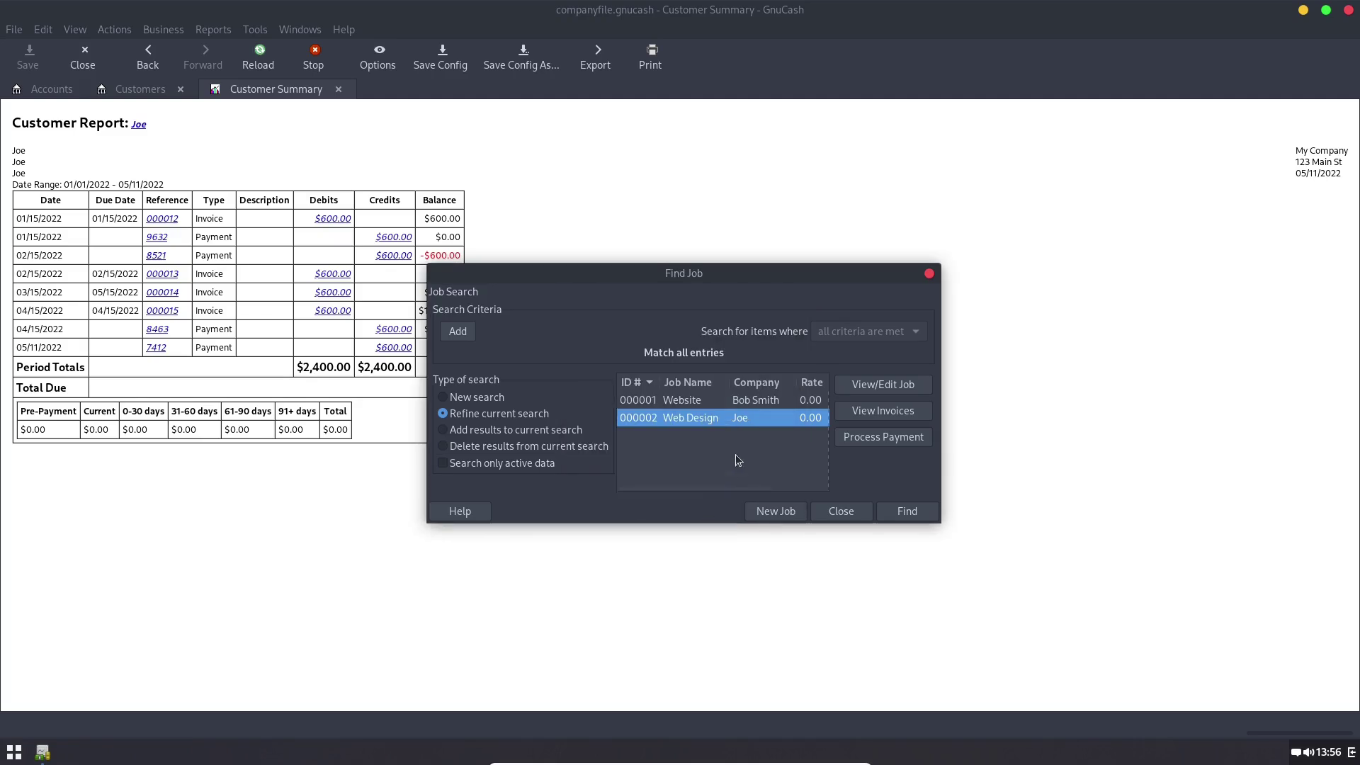
click(927, 273)
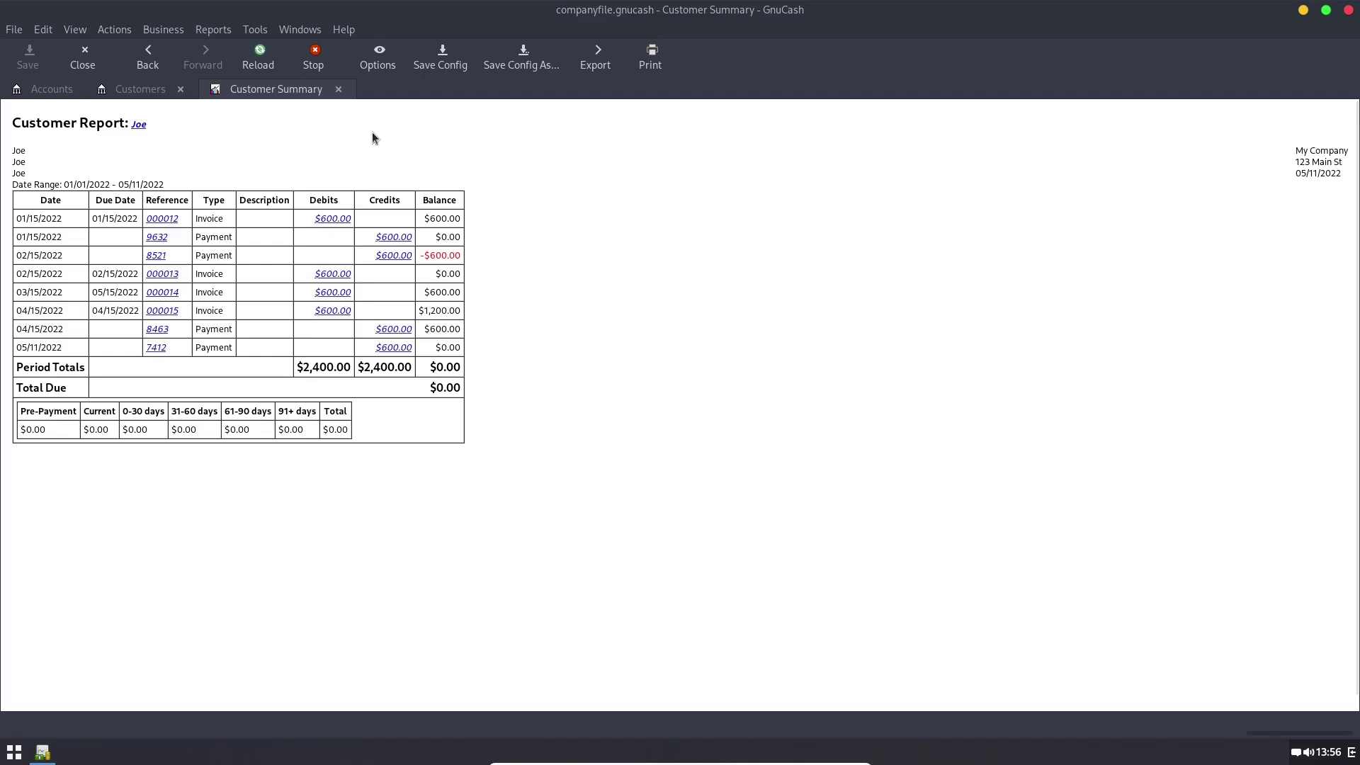
Step: Close the Customer Summary and Customers tabs, then open Multicolumn View from Saved Report Configurations
click(339, 90)
click(181, 89)
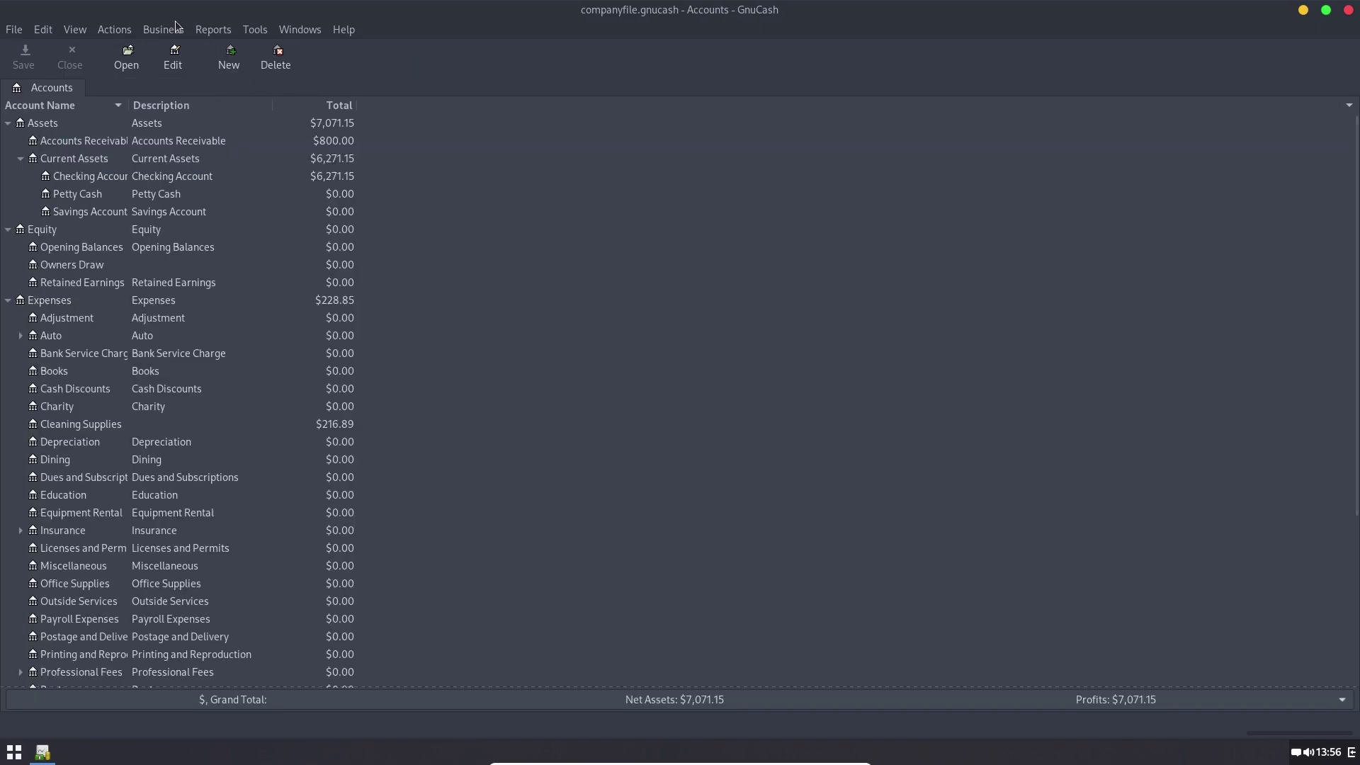
click(170, 33)
mouse_move(213, 29)
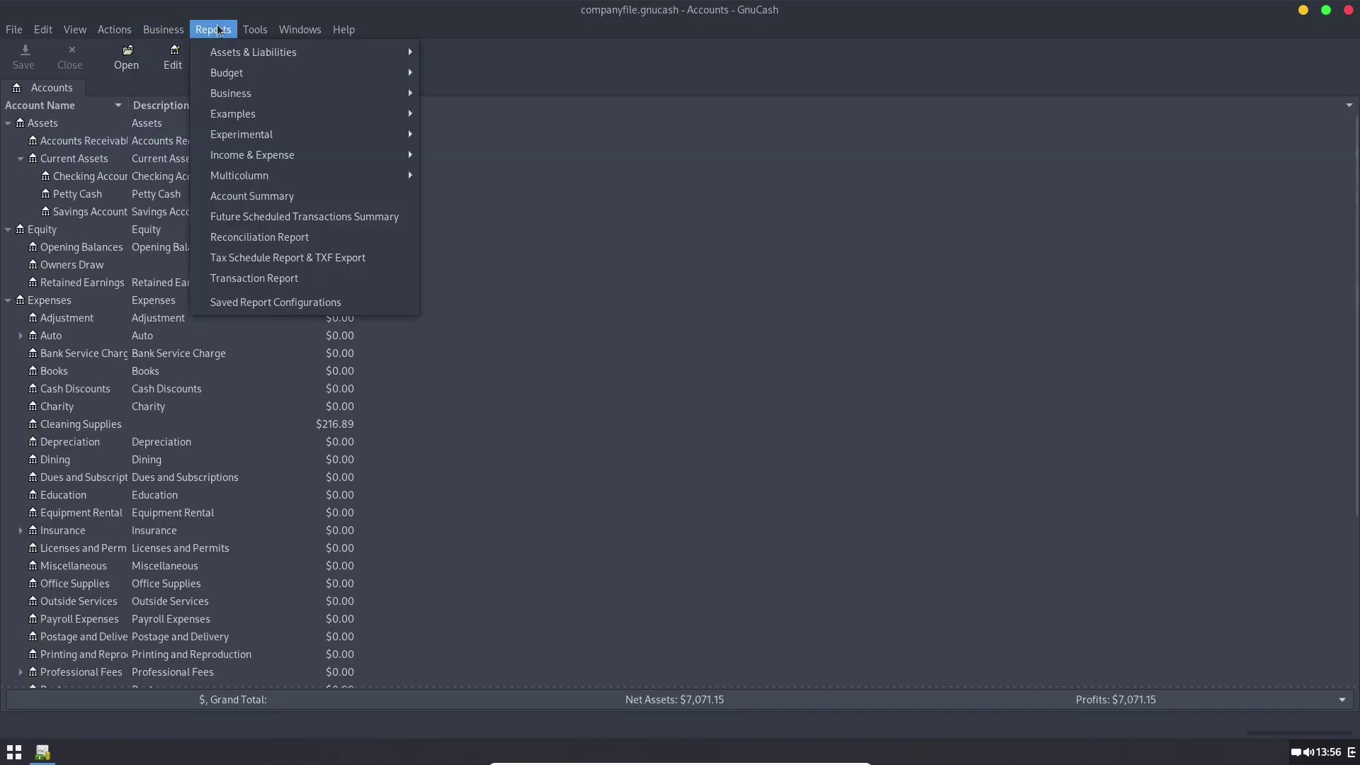
click(276, 303)
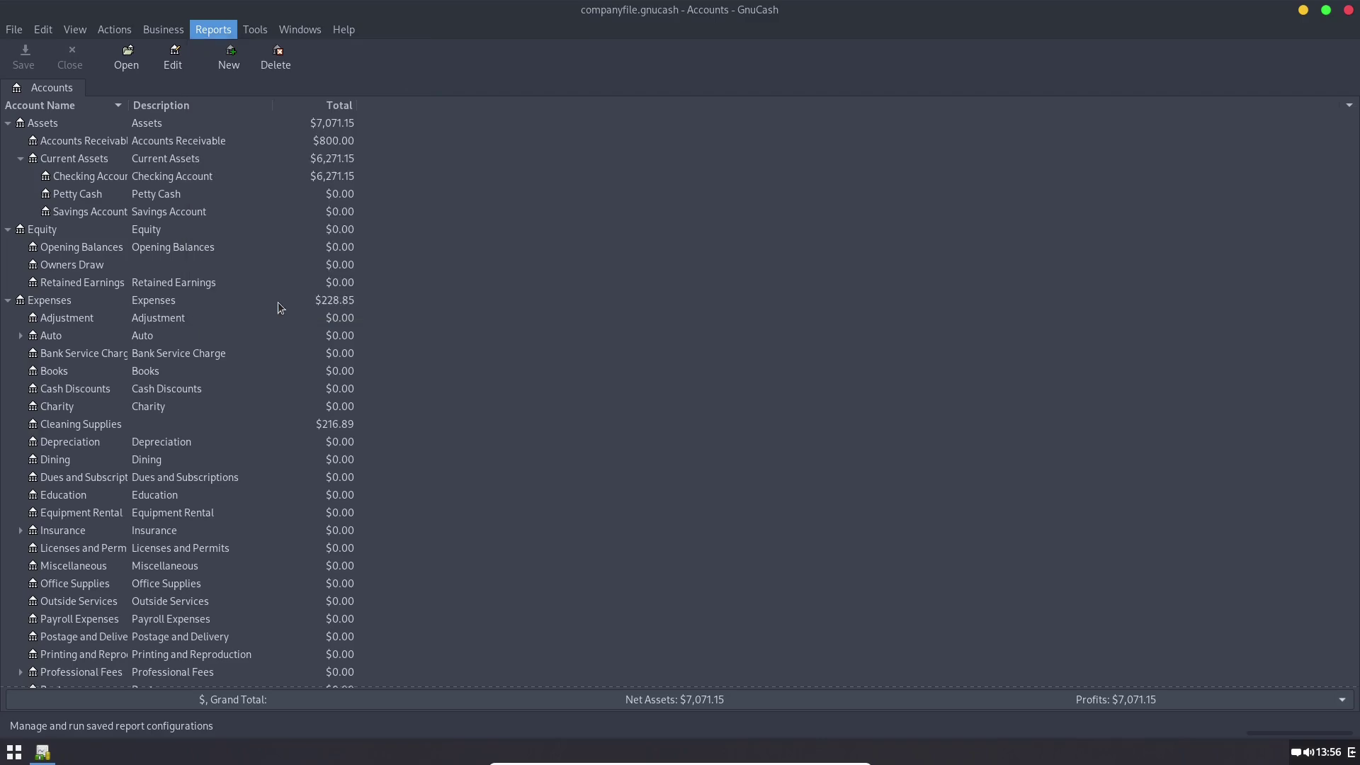
double_click(503, 282)
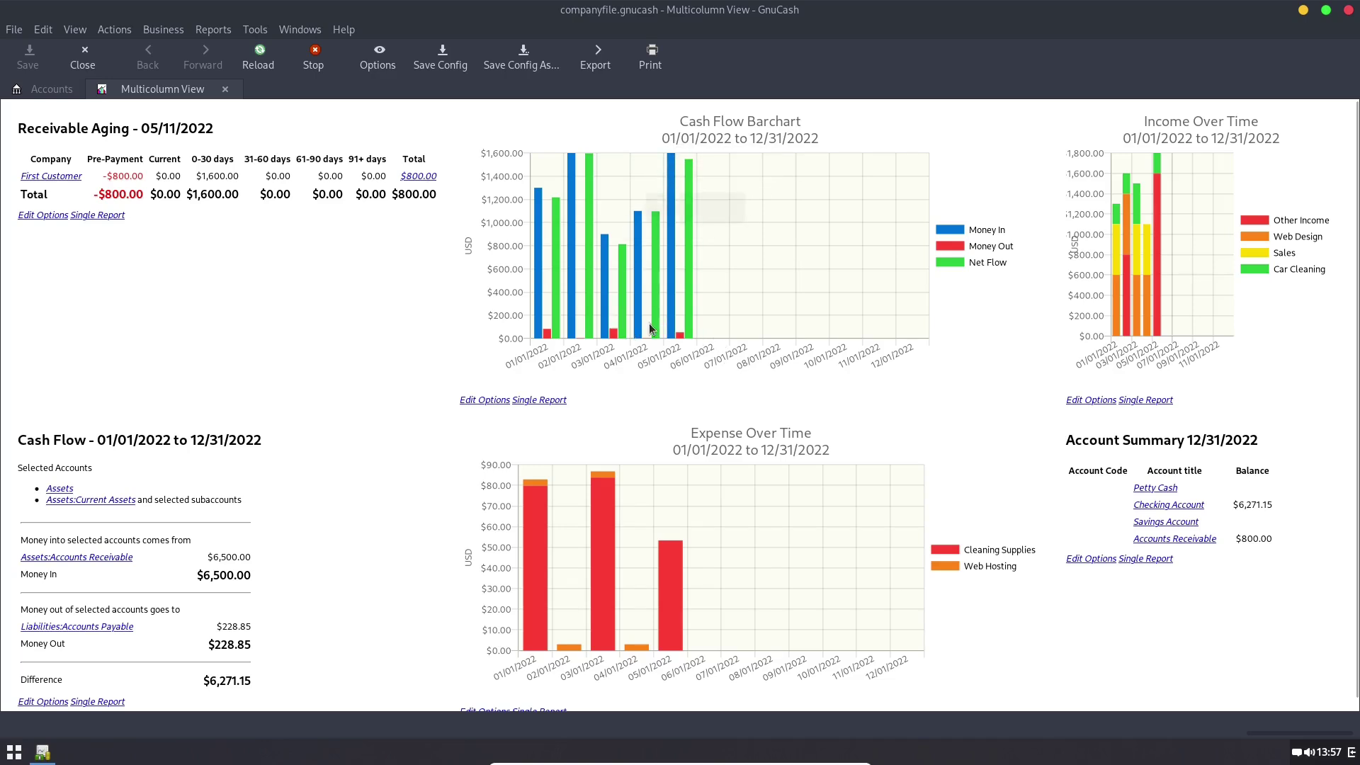
mouse_move(539, 219)
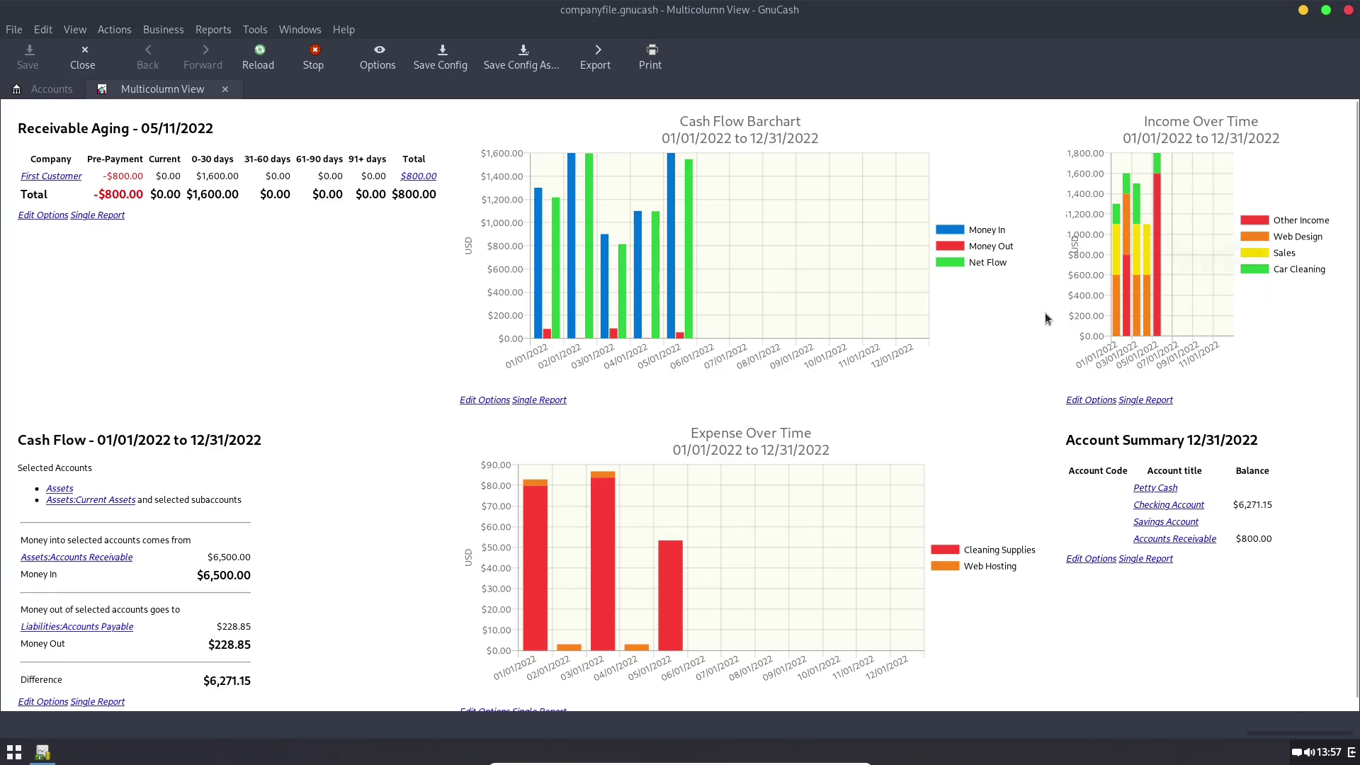
mouse_move(1118, 319)
mouse_move(1115, 218)
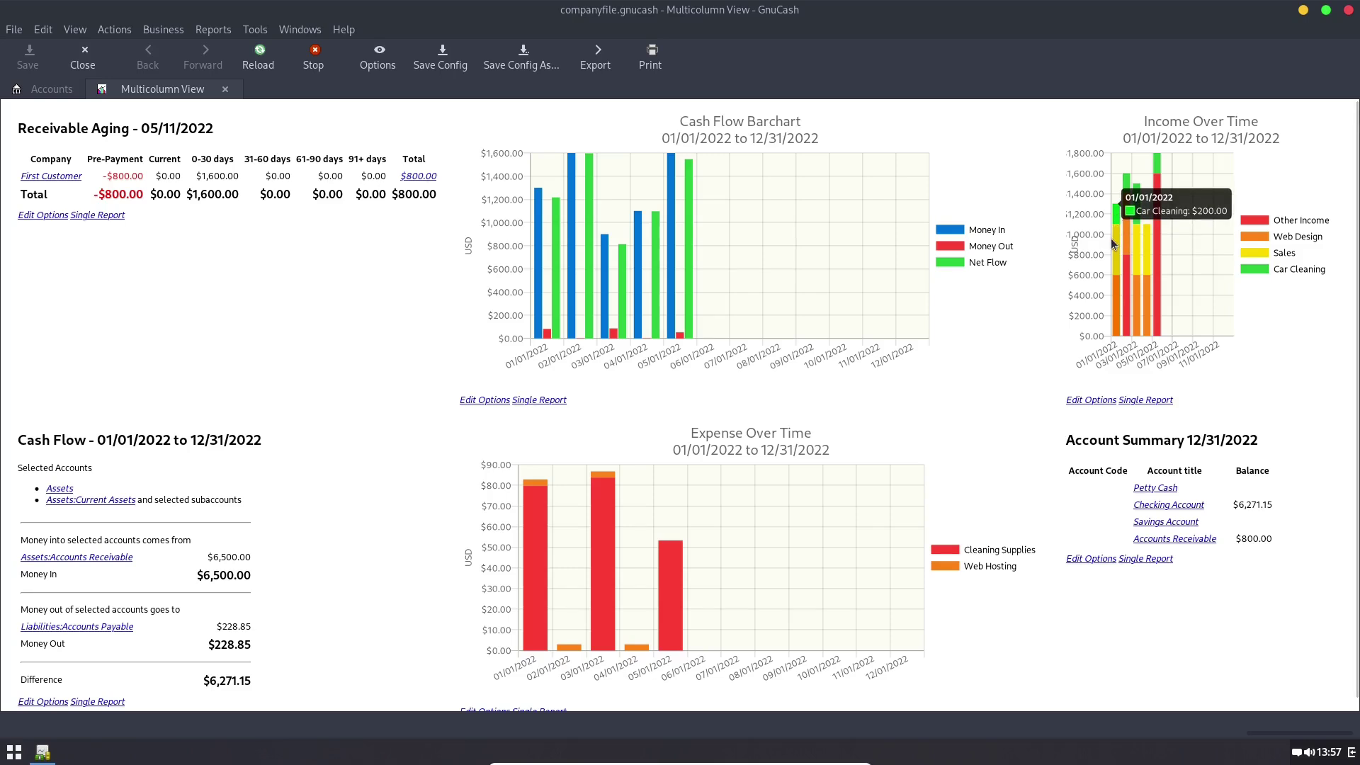
mouse_move(1117, 248)
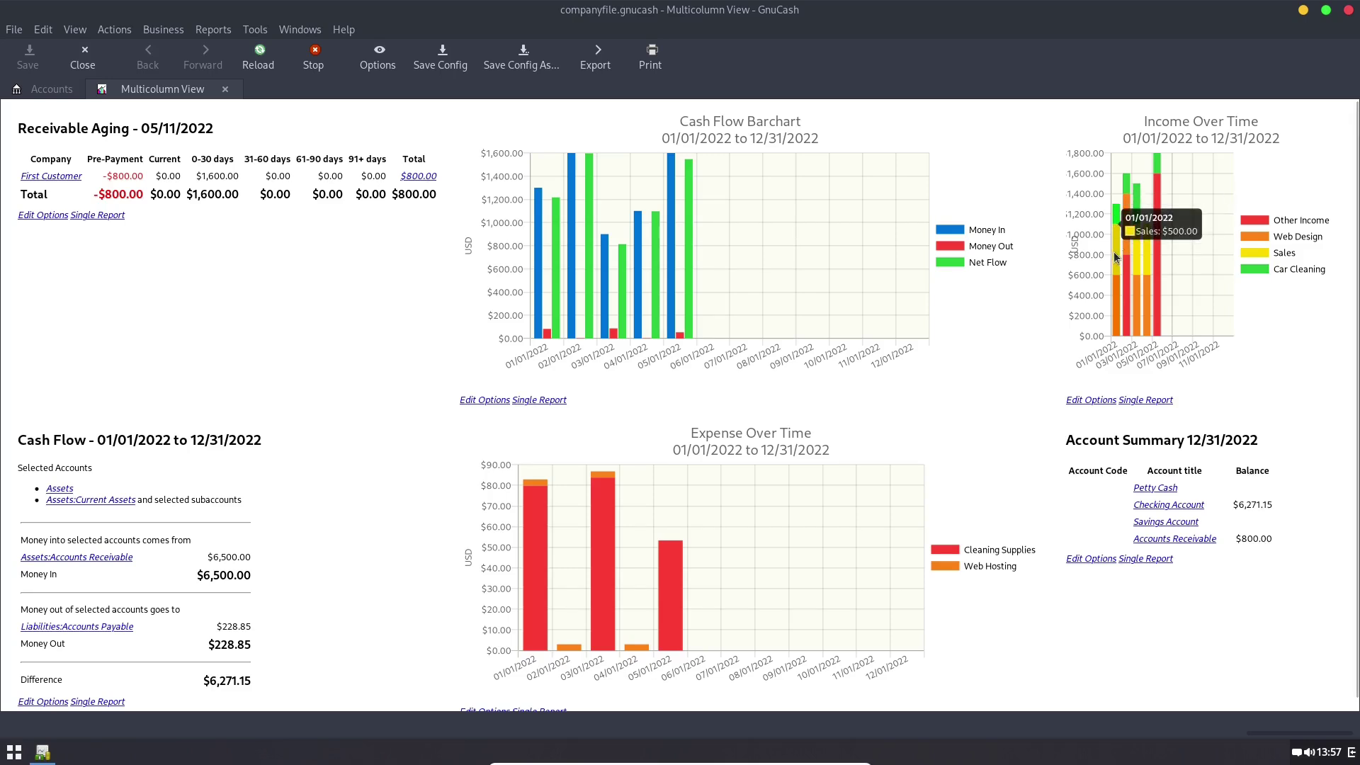
mouse_move(1117, 290)
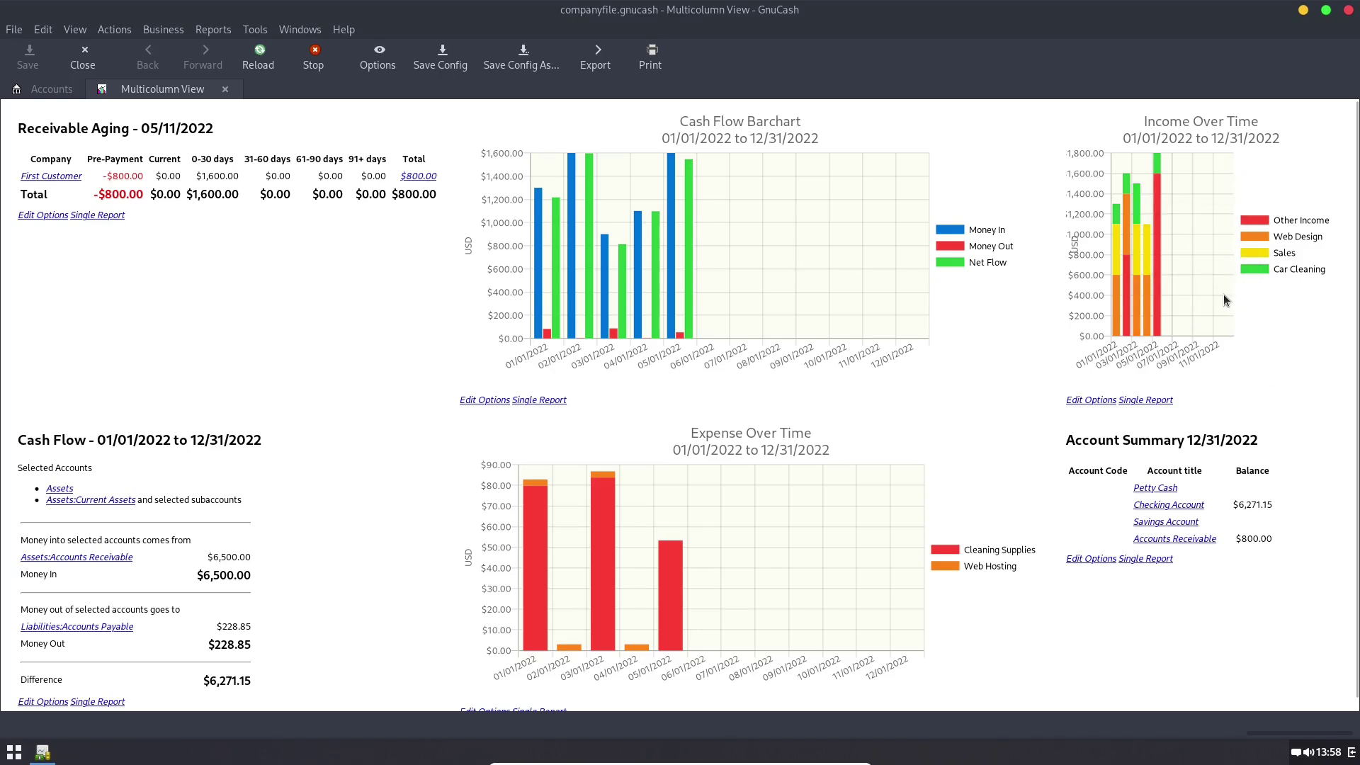
scroll(1184, 267, down, 1)
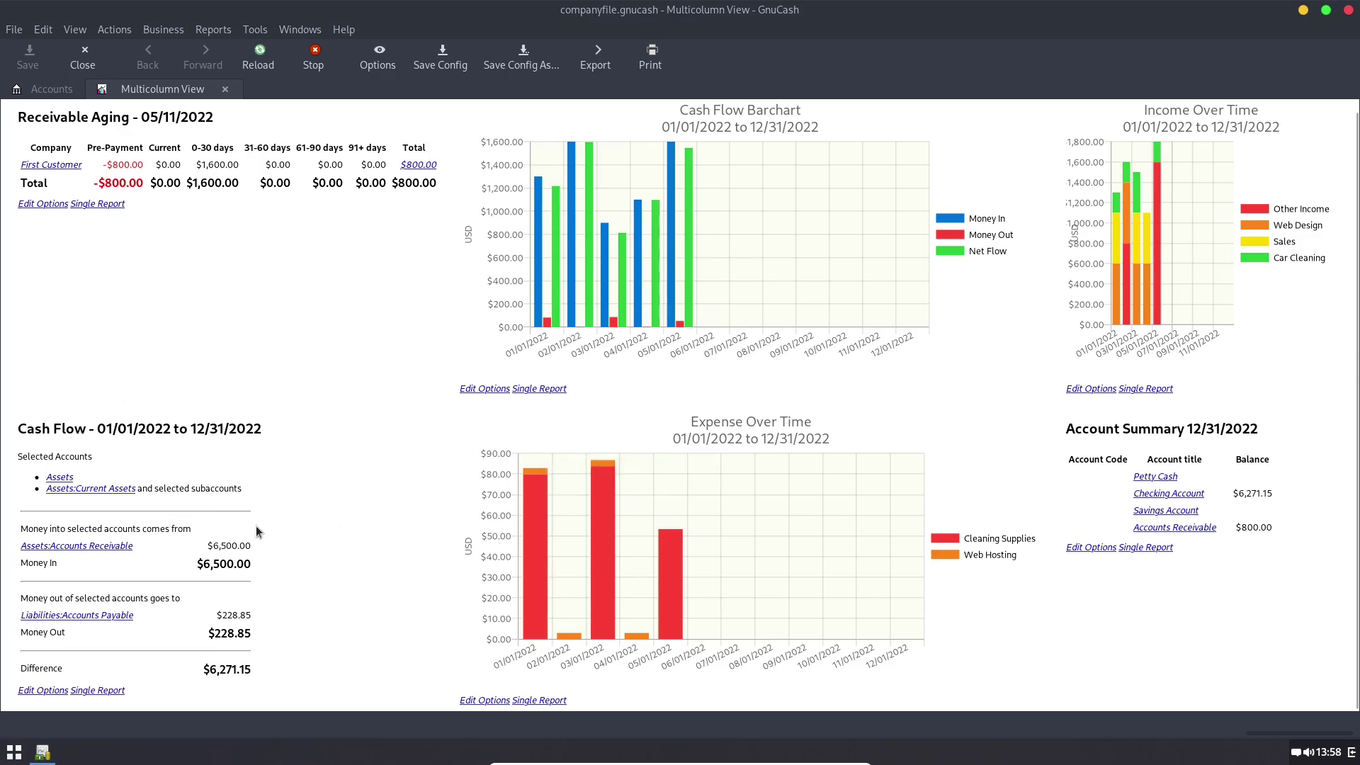
Step: Inspect the Cash Flow report's Start Date choices without changes, then open the Multicolumn View report options
click(46, 694)
click(793, 355)
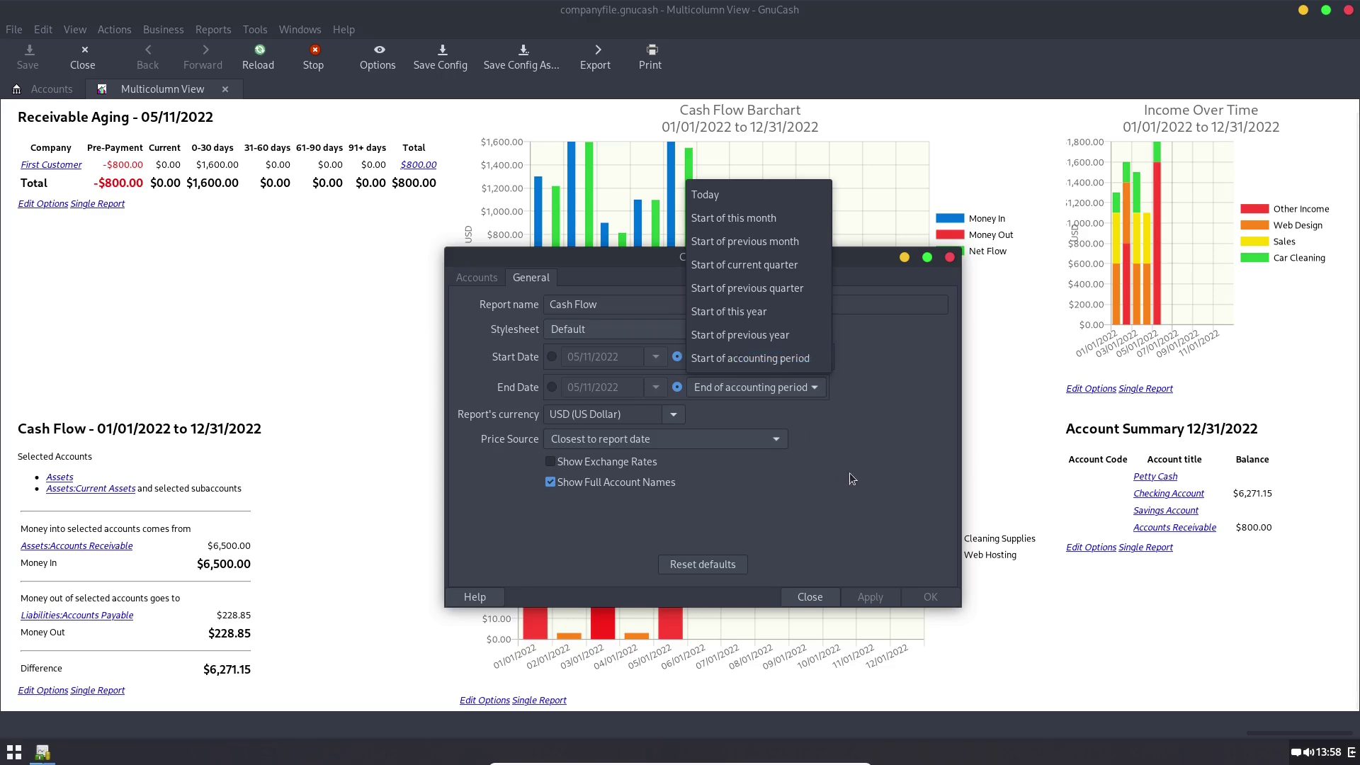
key(Escape)
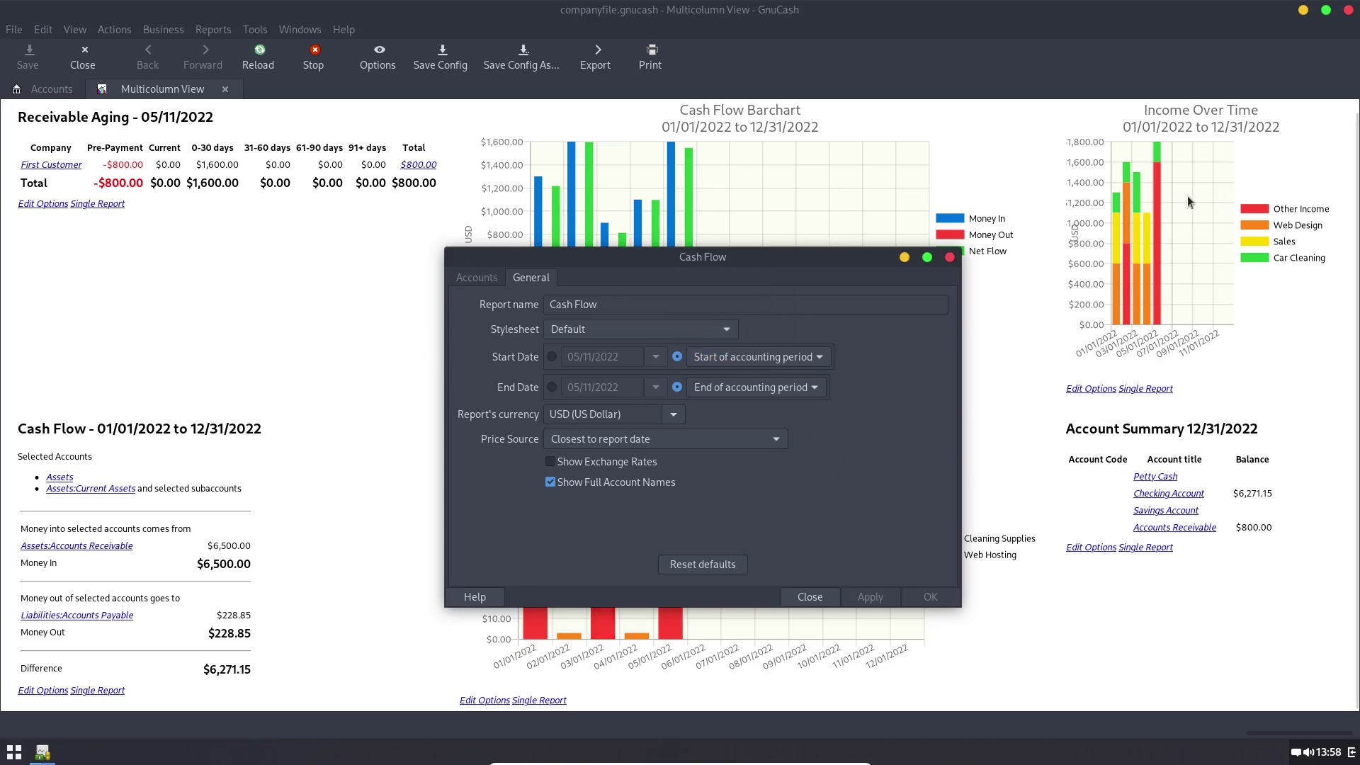
click(949, 257)
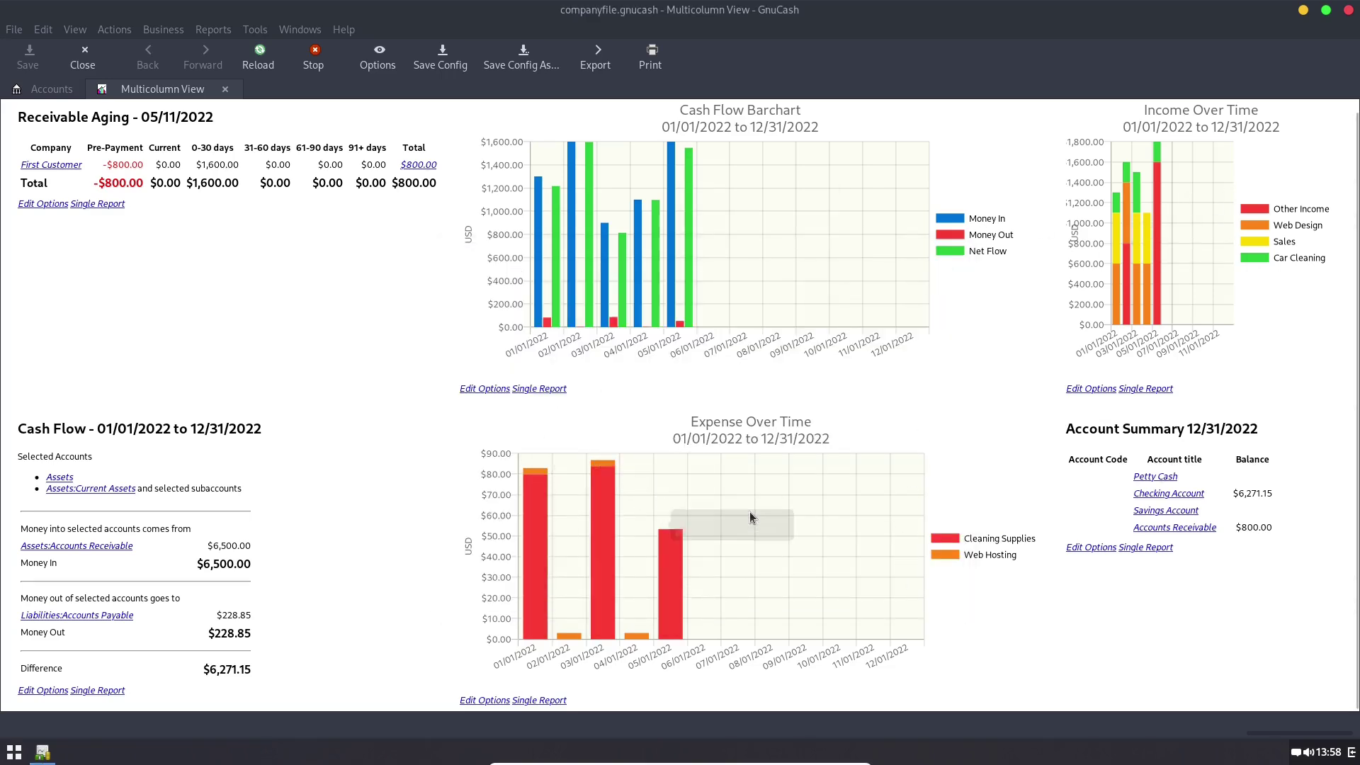
mouse_move(538, 528)
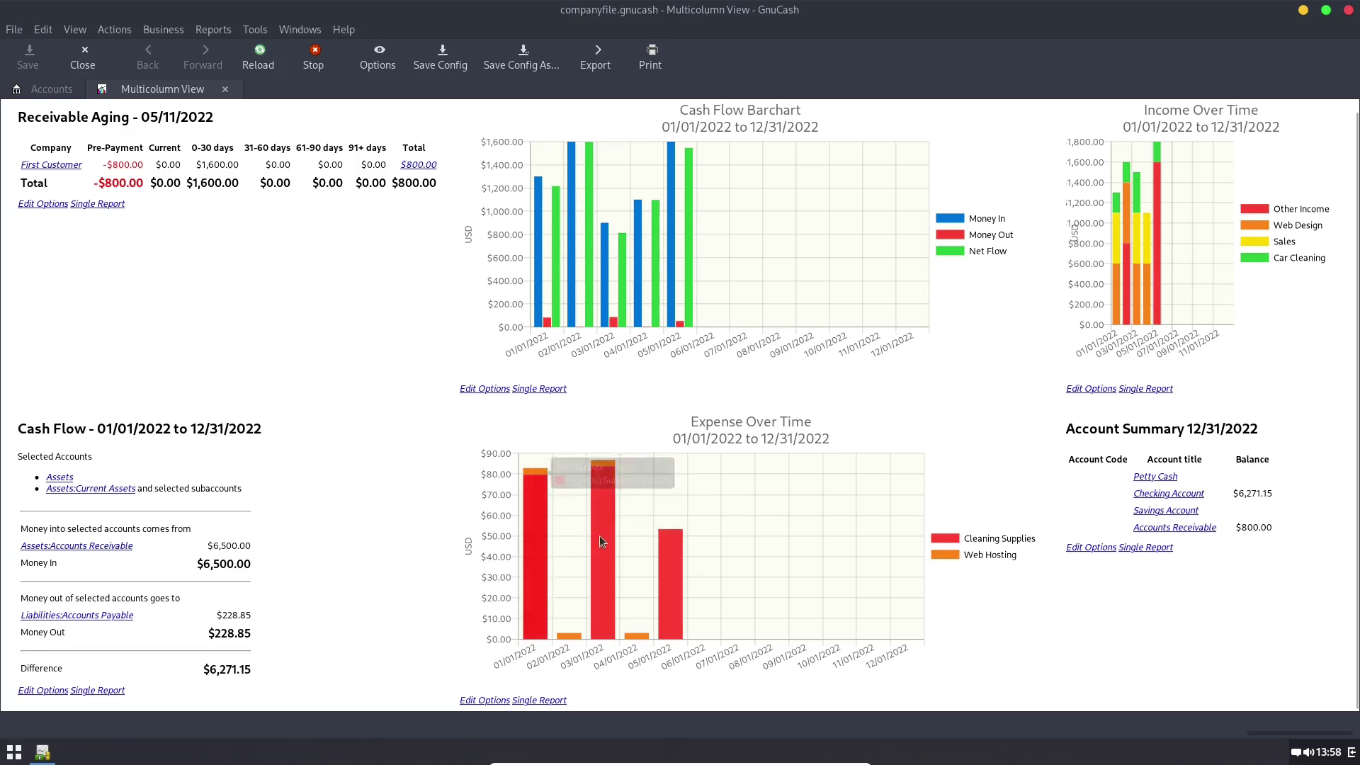
mouse_move(535, 477)
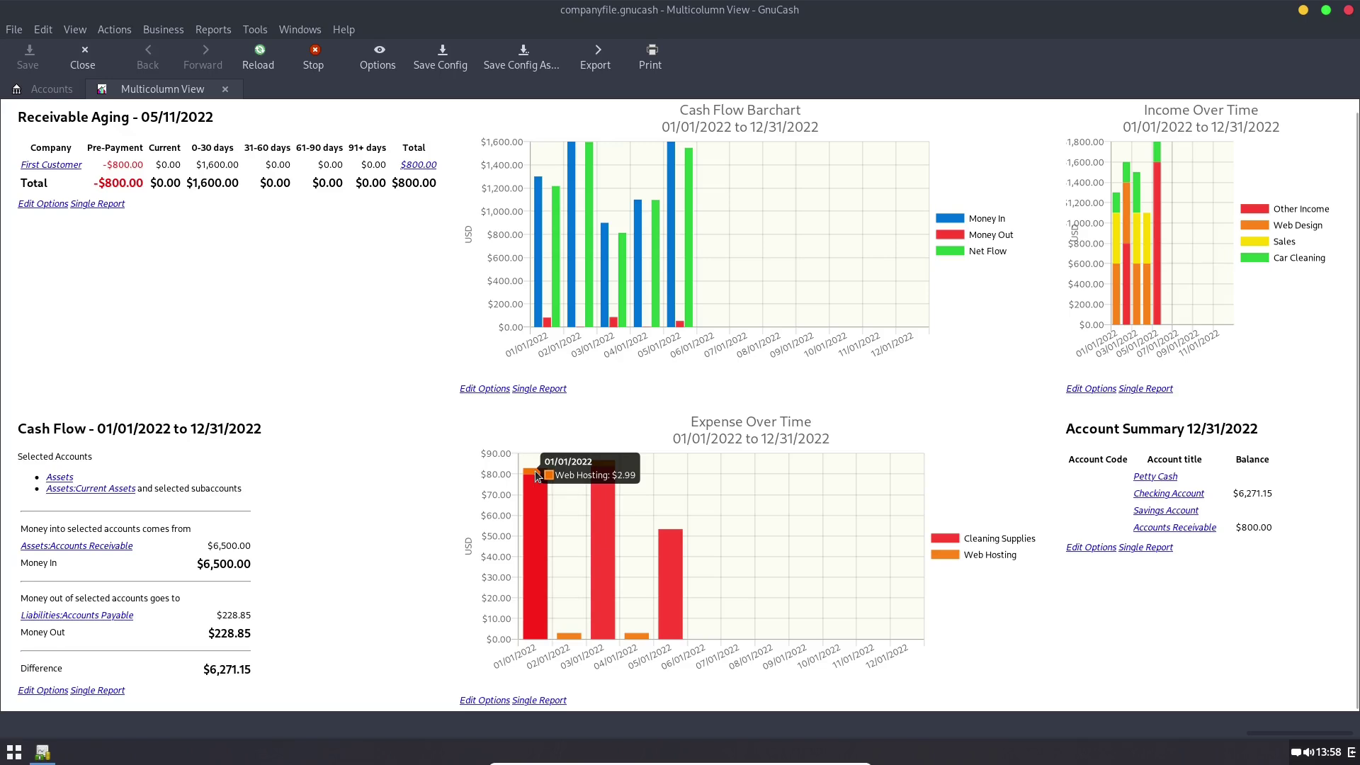
mouse_move(605, 512)
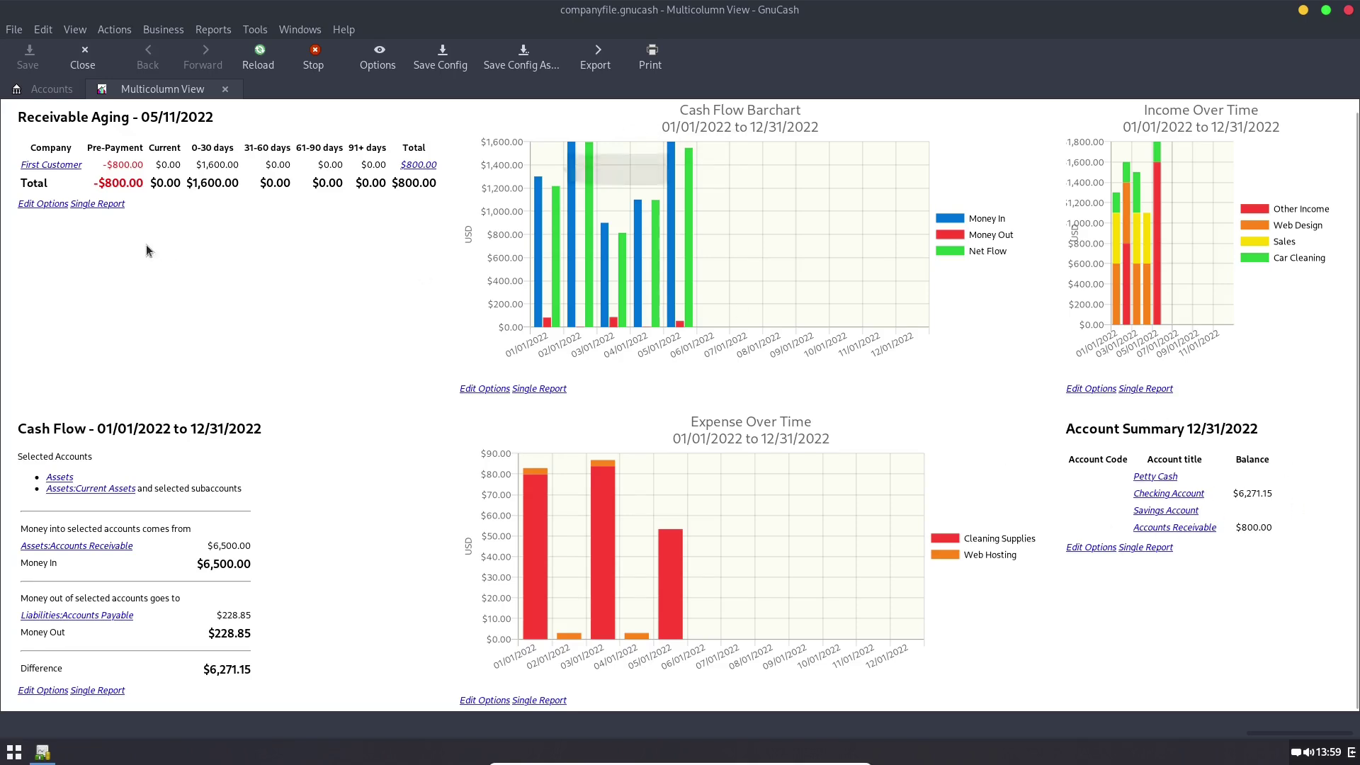
click(379, 64)
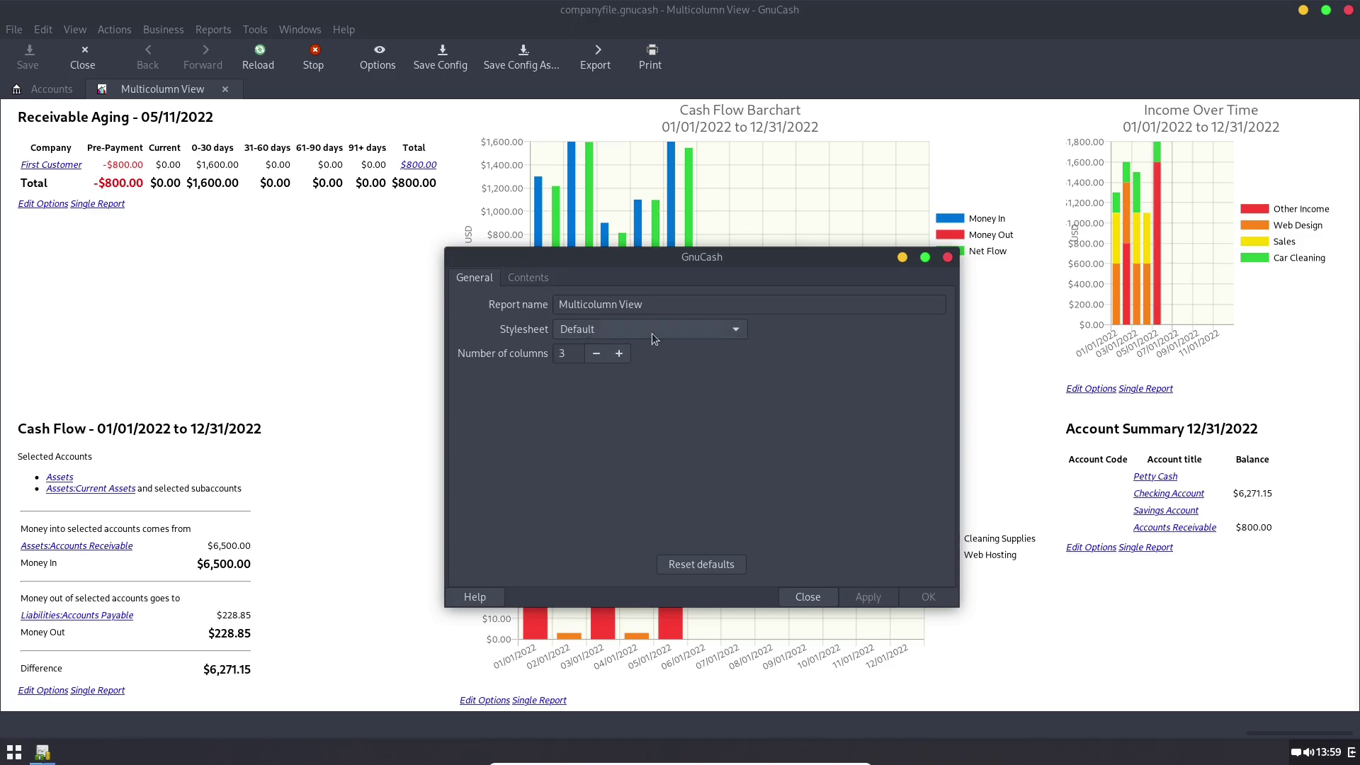
Step: Keep the Default stylesheet and review the reports available for the dashboard's contents
click(619, 332)
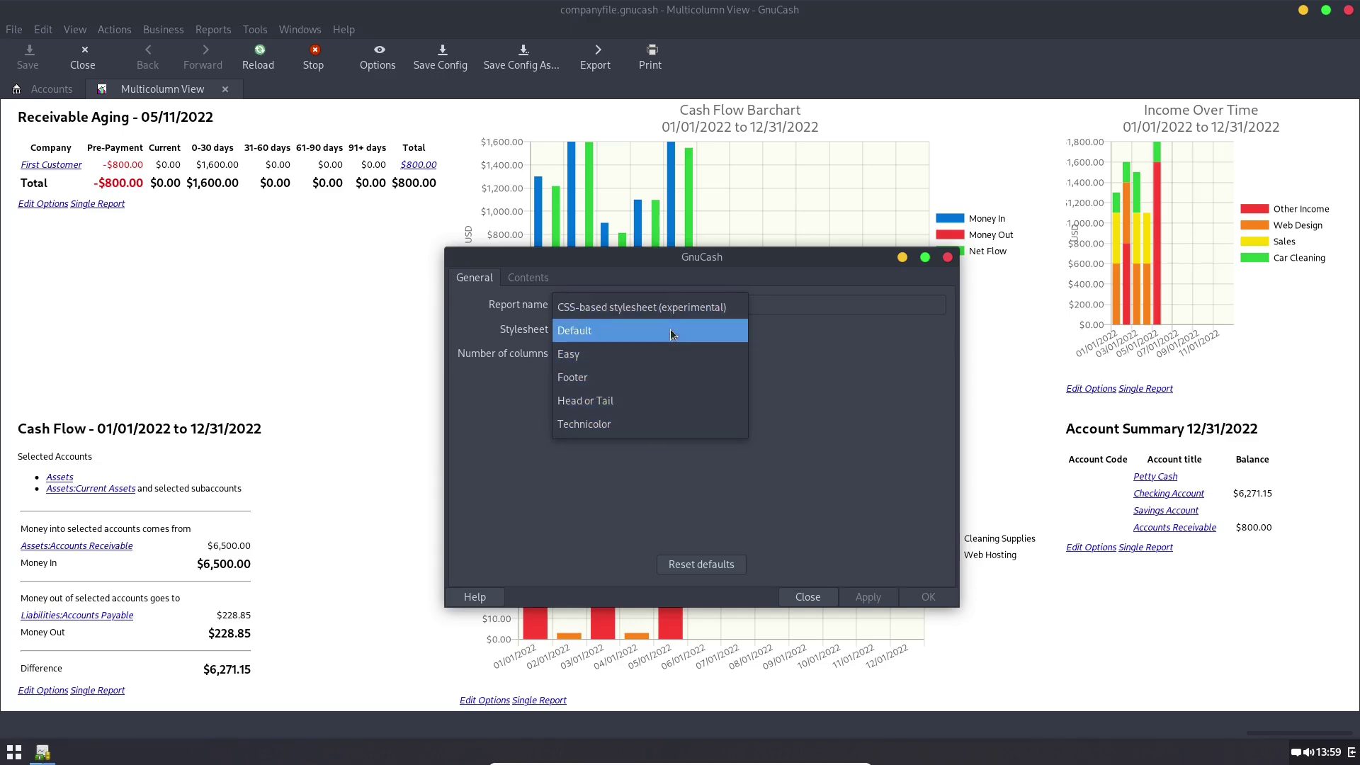
click(798, 328)
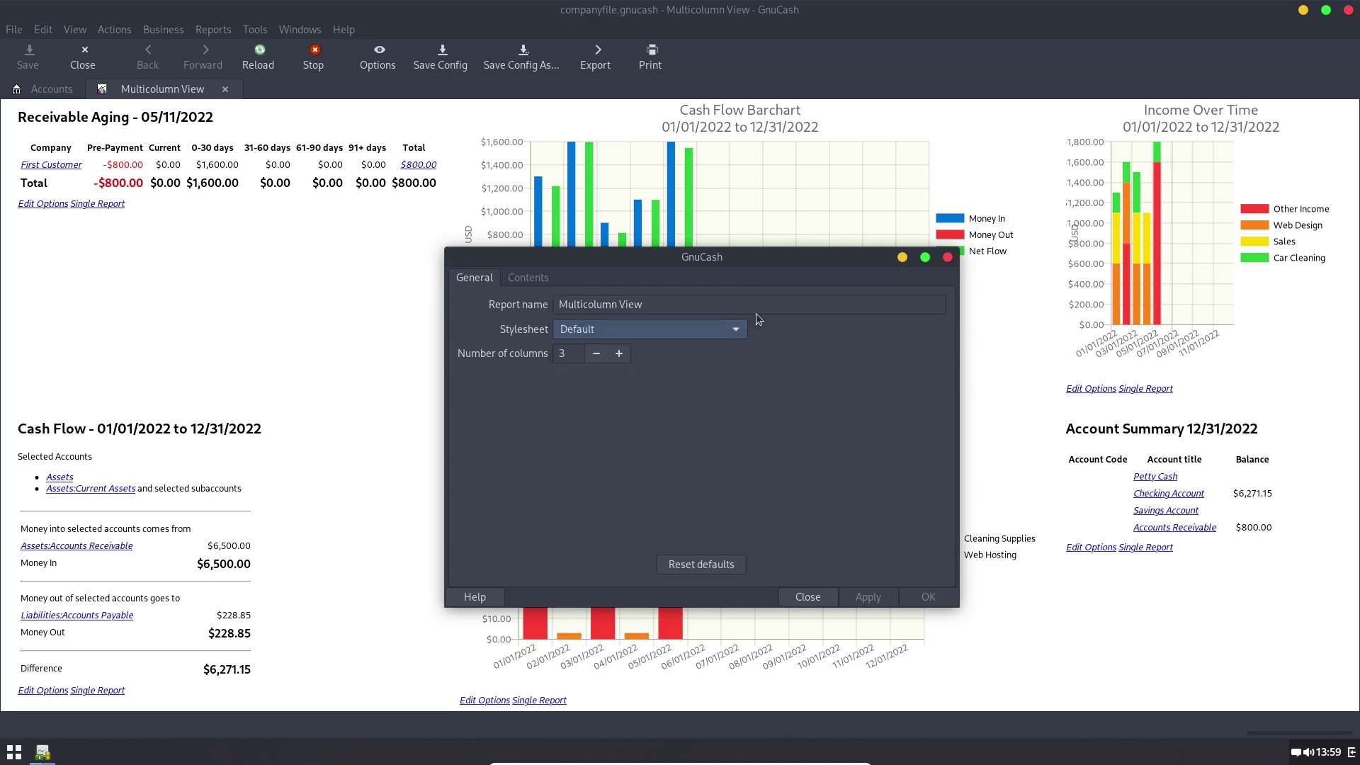
click(525, 277)
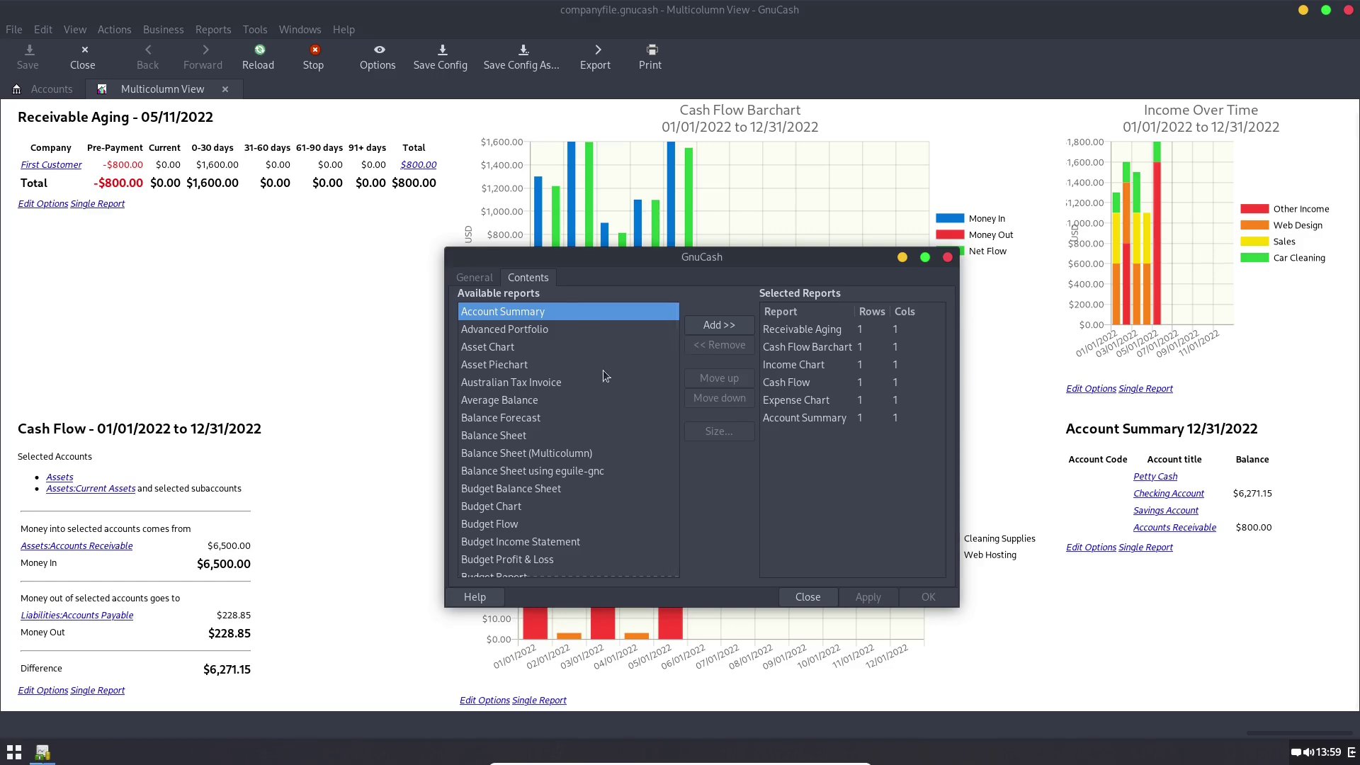
scroll(602, 369, down, 10)
scroll(602, 370, down, 10)
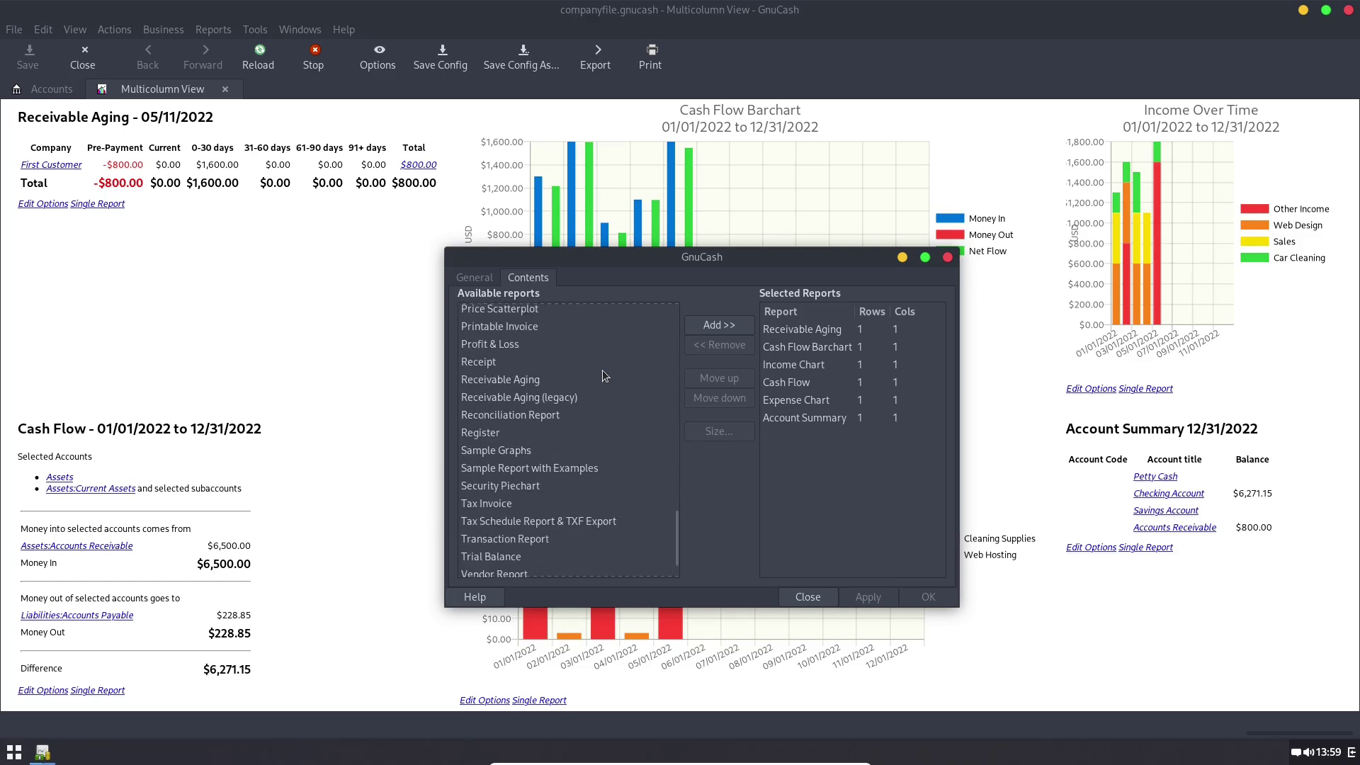
scroll(594, 390, up, 5)
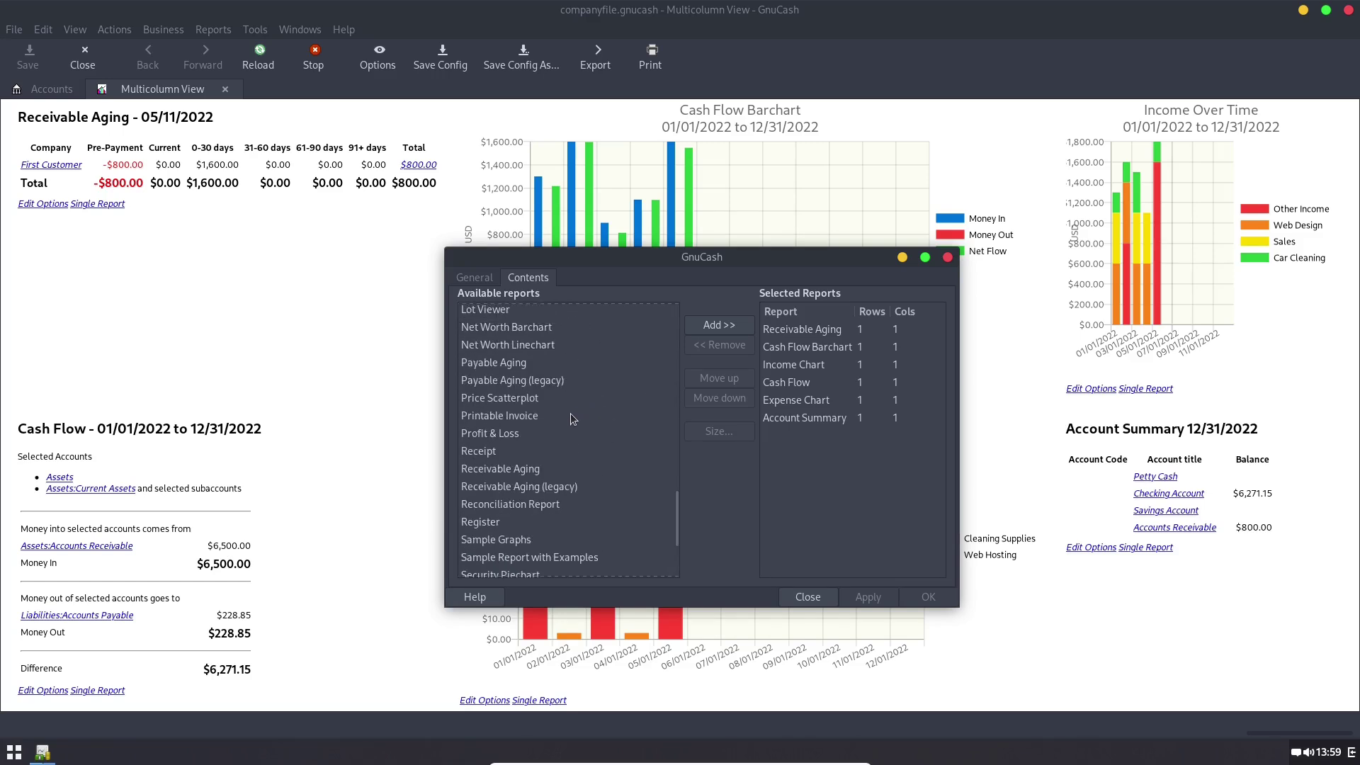
scroll(571, 414, up, 5)
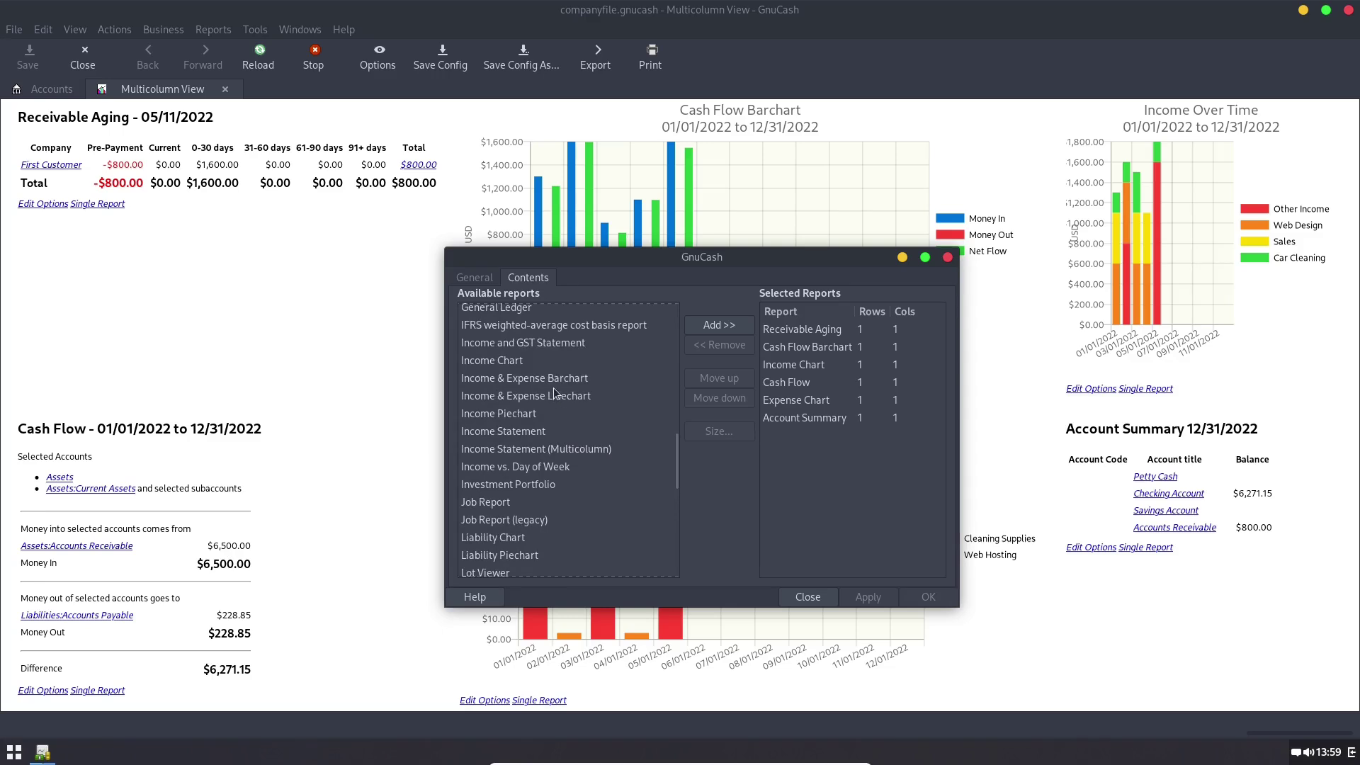
scroll(554, 391, up, 5)
Step: Add Expense Piechart to the dashboard and move it to the end of the report list
click(517, 369)
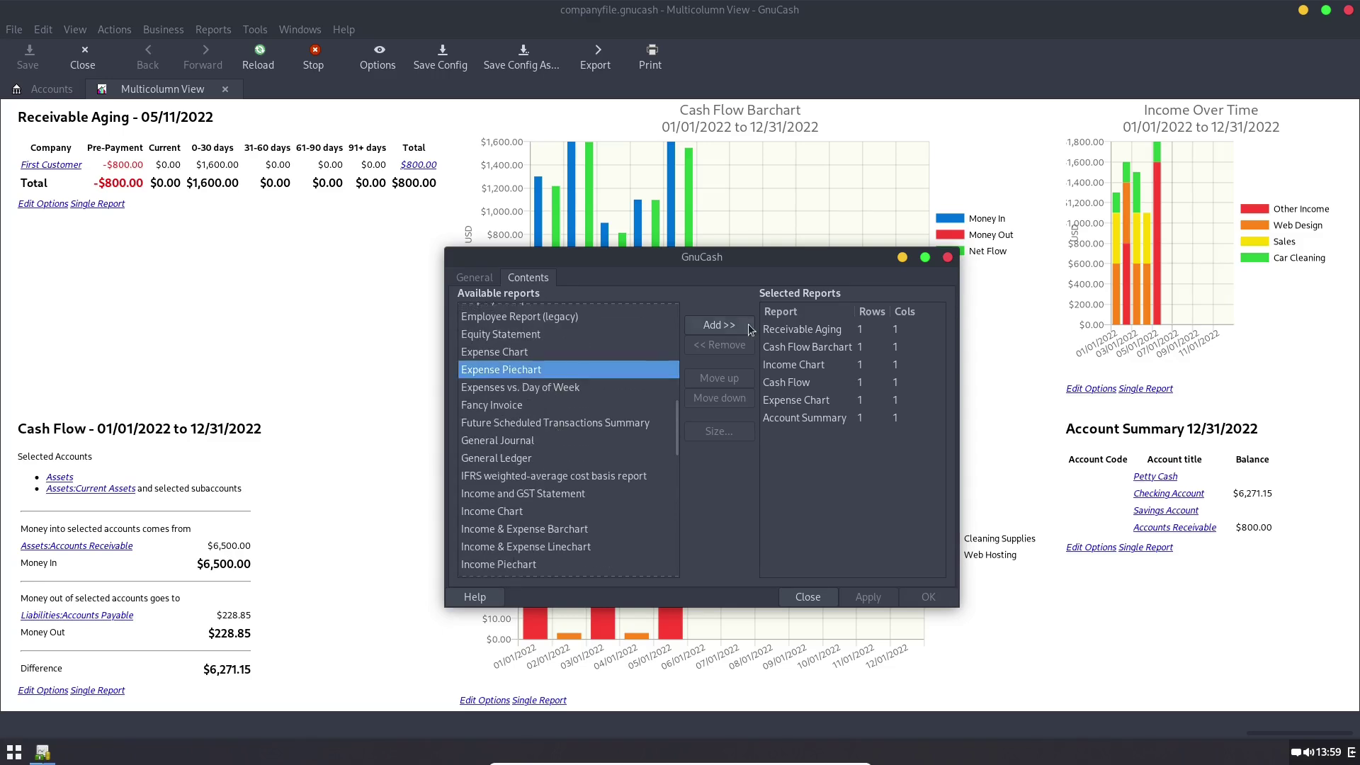
click(729, 325)
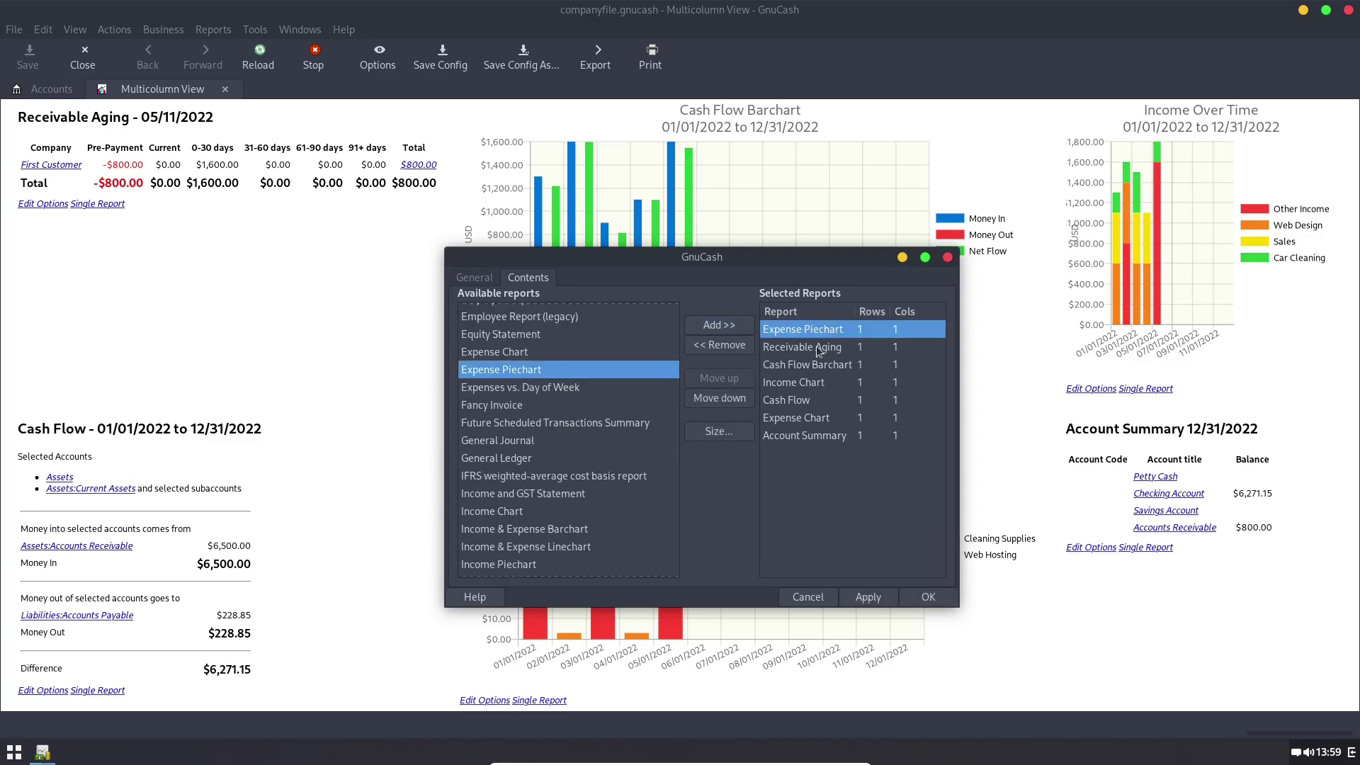
click(725, 400)
click(725, 400)
click(725, 400)
click(725, 400)
click(725, 401)
click(725, 400)
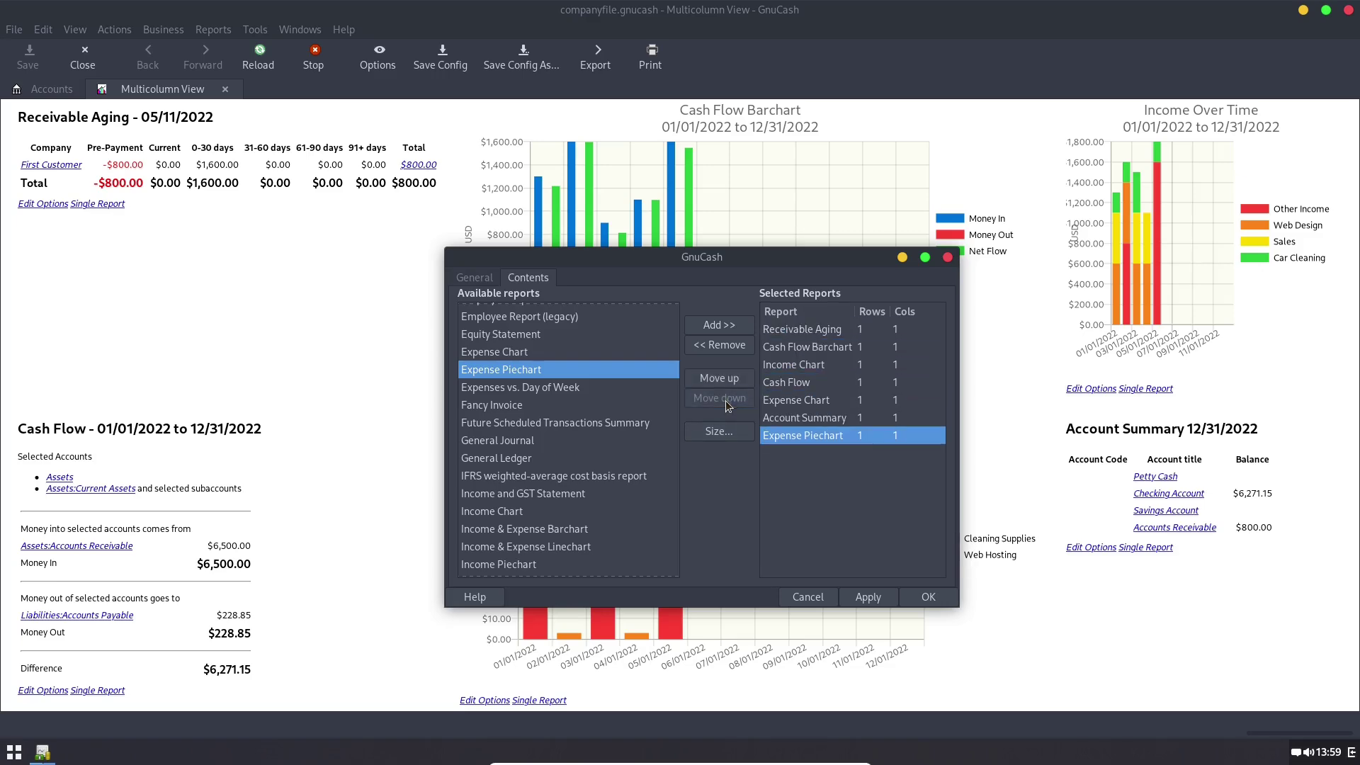
Step: Apply the new layout and set the Expense Accounts pie chart's plot height to 400 pixels
click(919, 598)
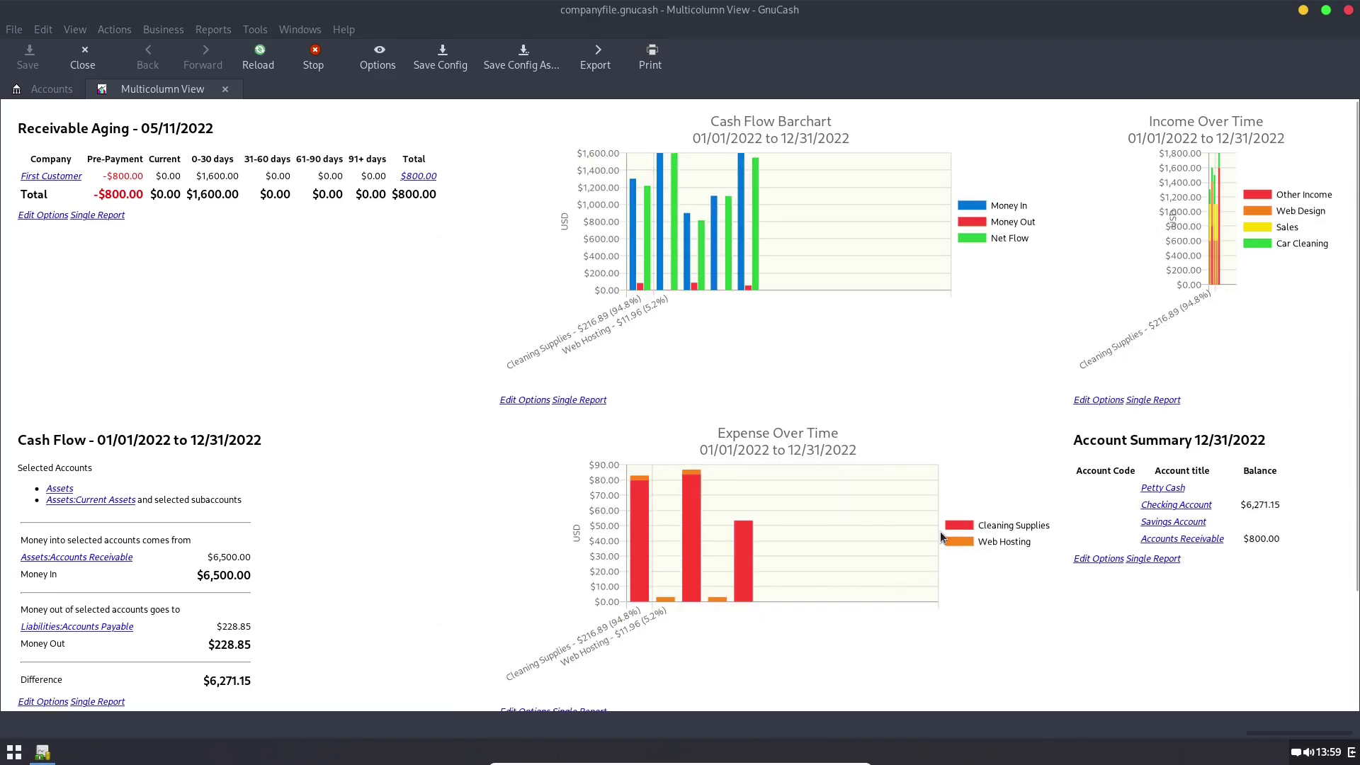
scroll(941, 537, down, 4)
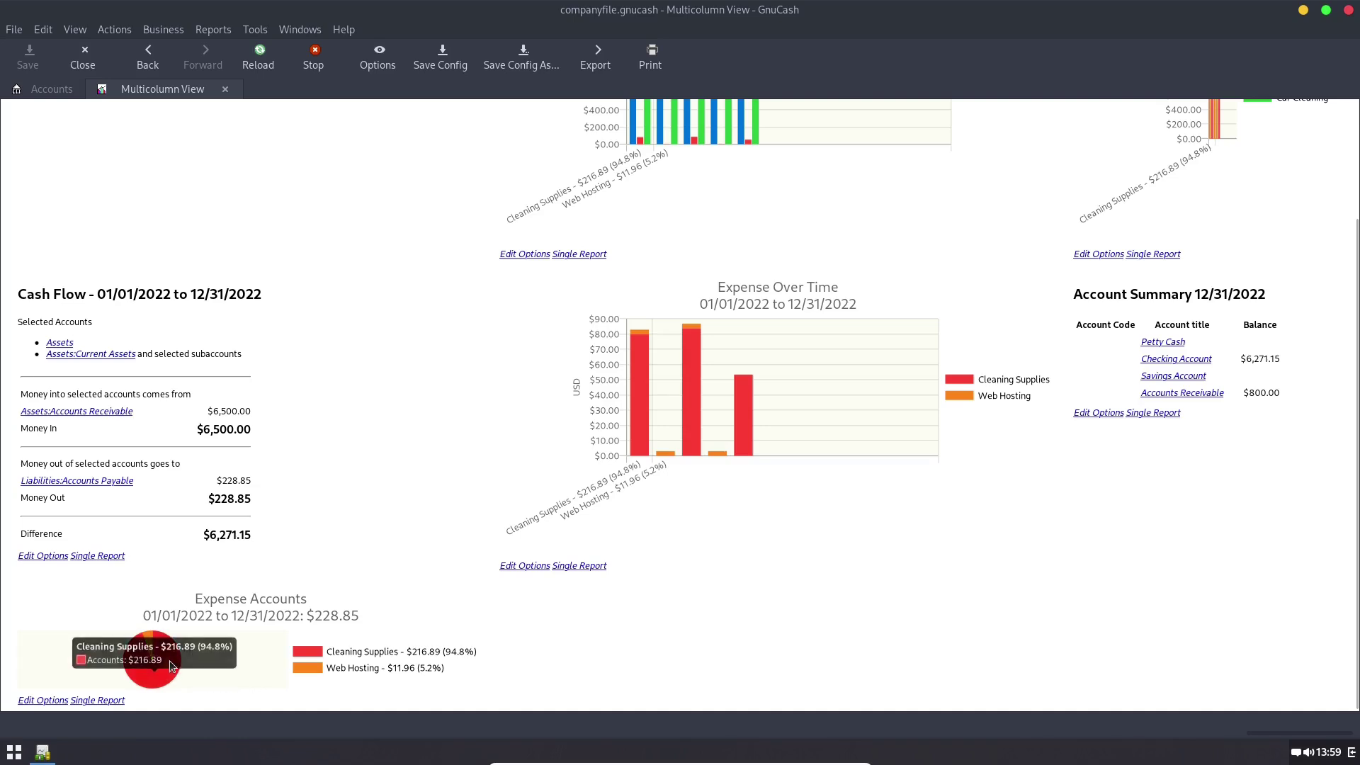
click(47, 701)
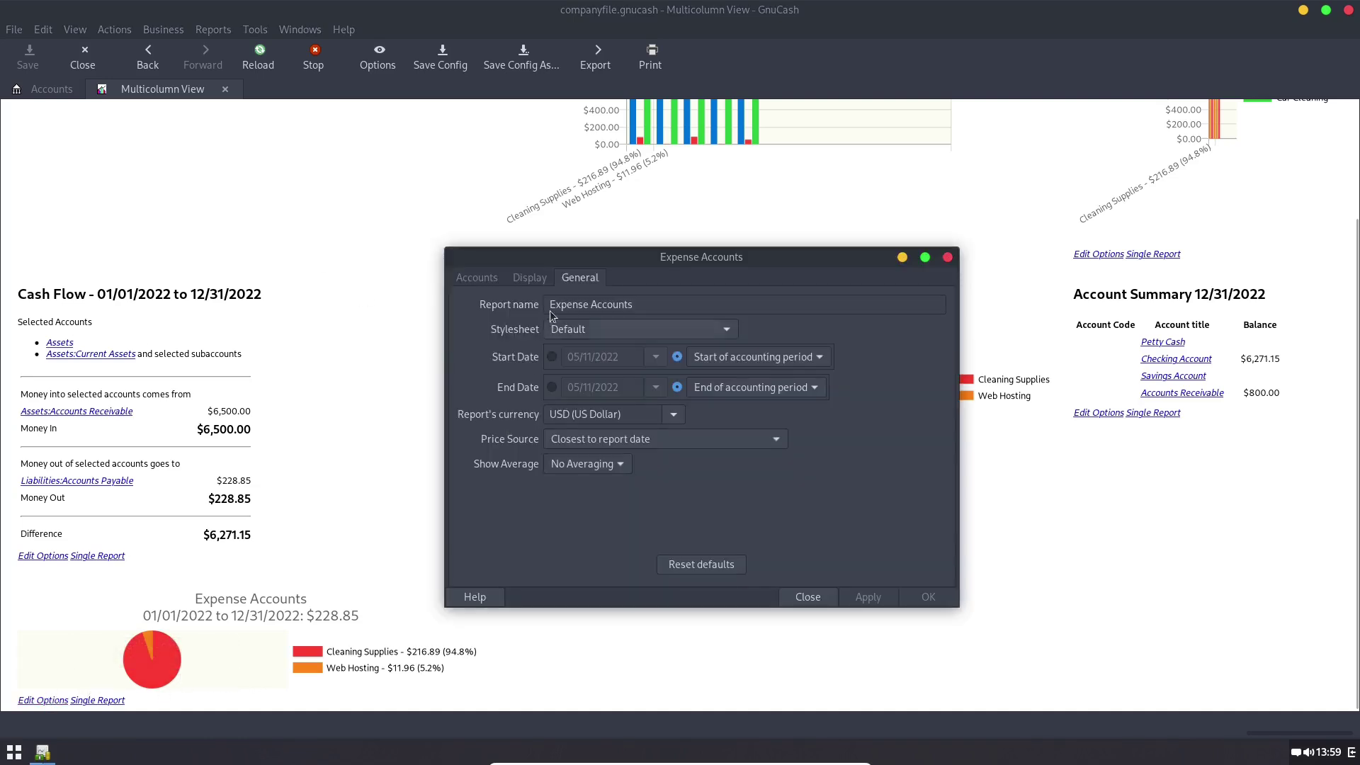
click(528, 278)
click(560, 427)
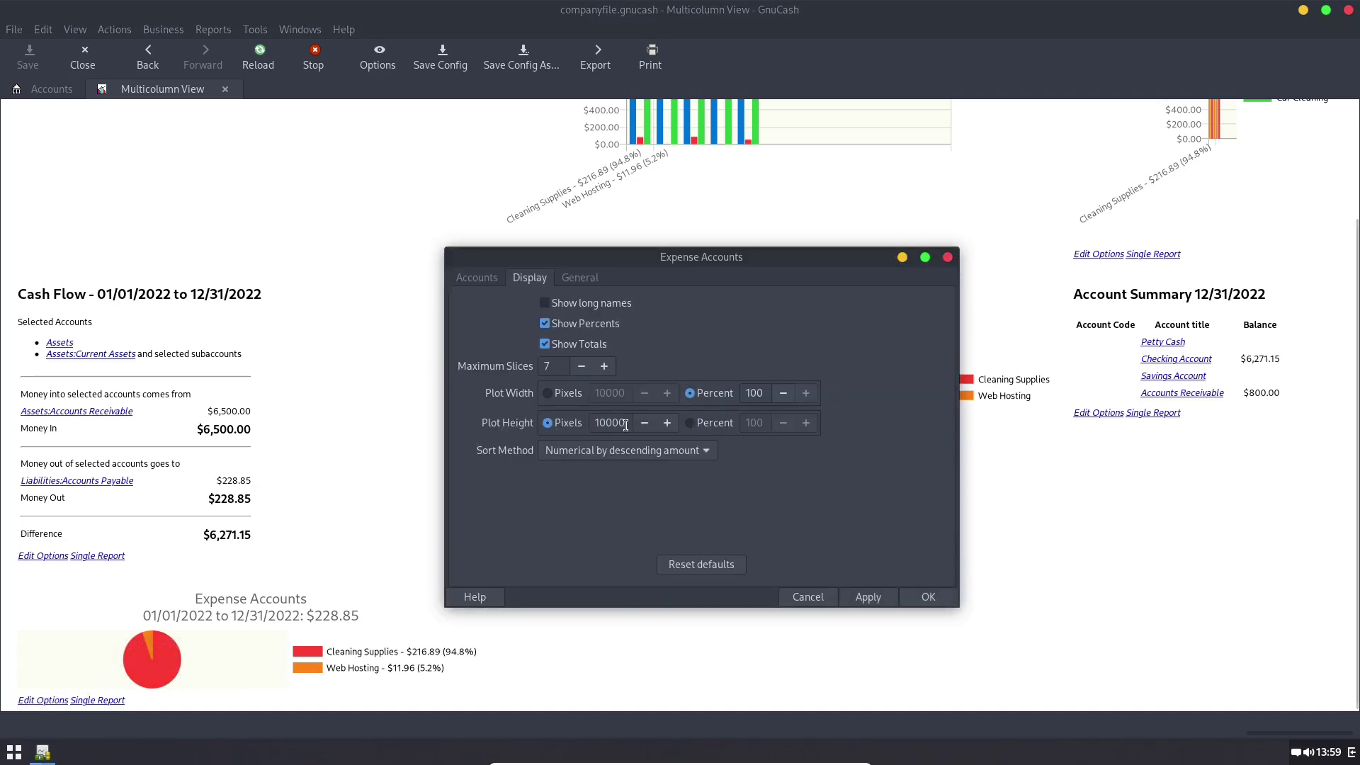
double_click(609, 423)
text(400)
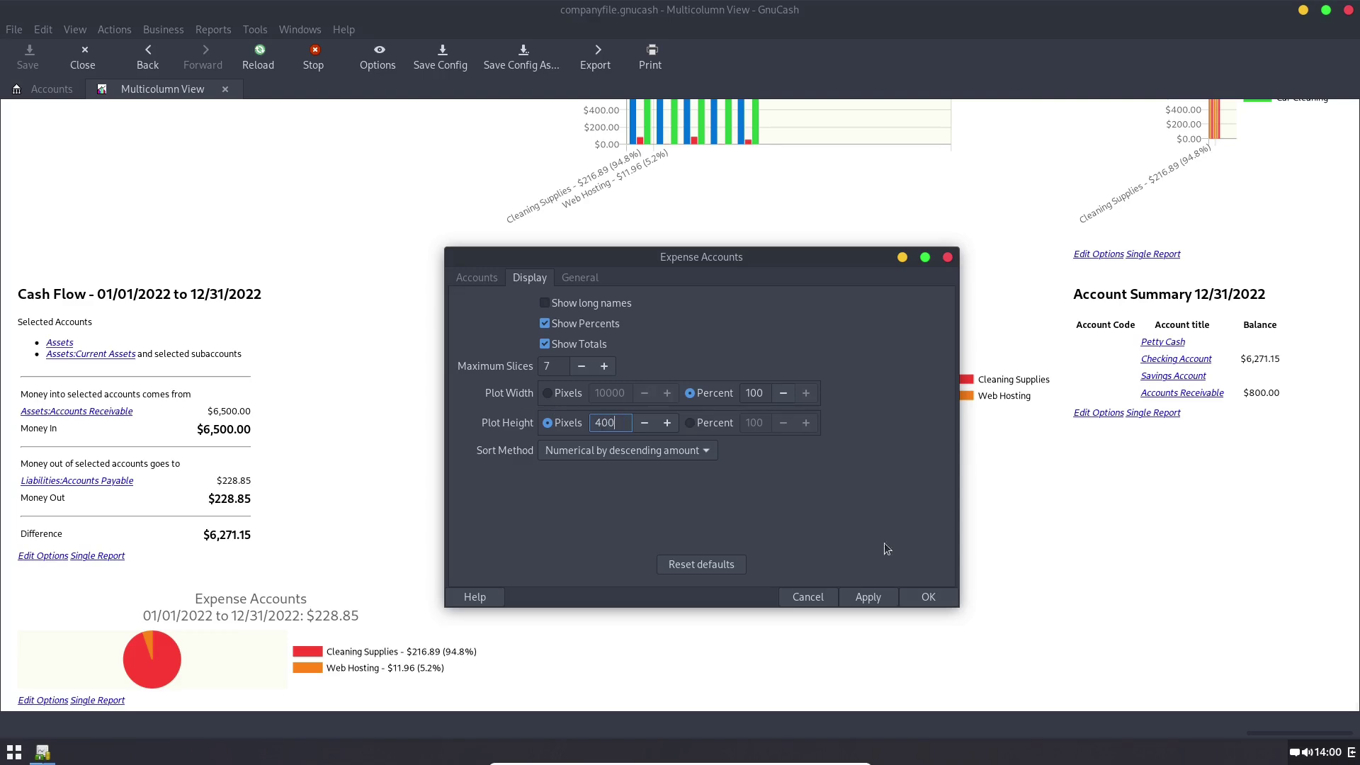
click(929, 599)
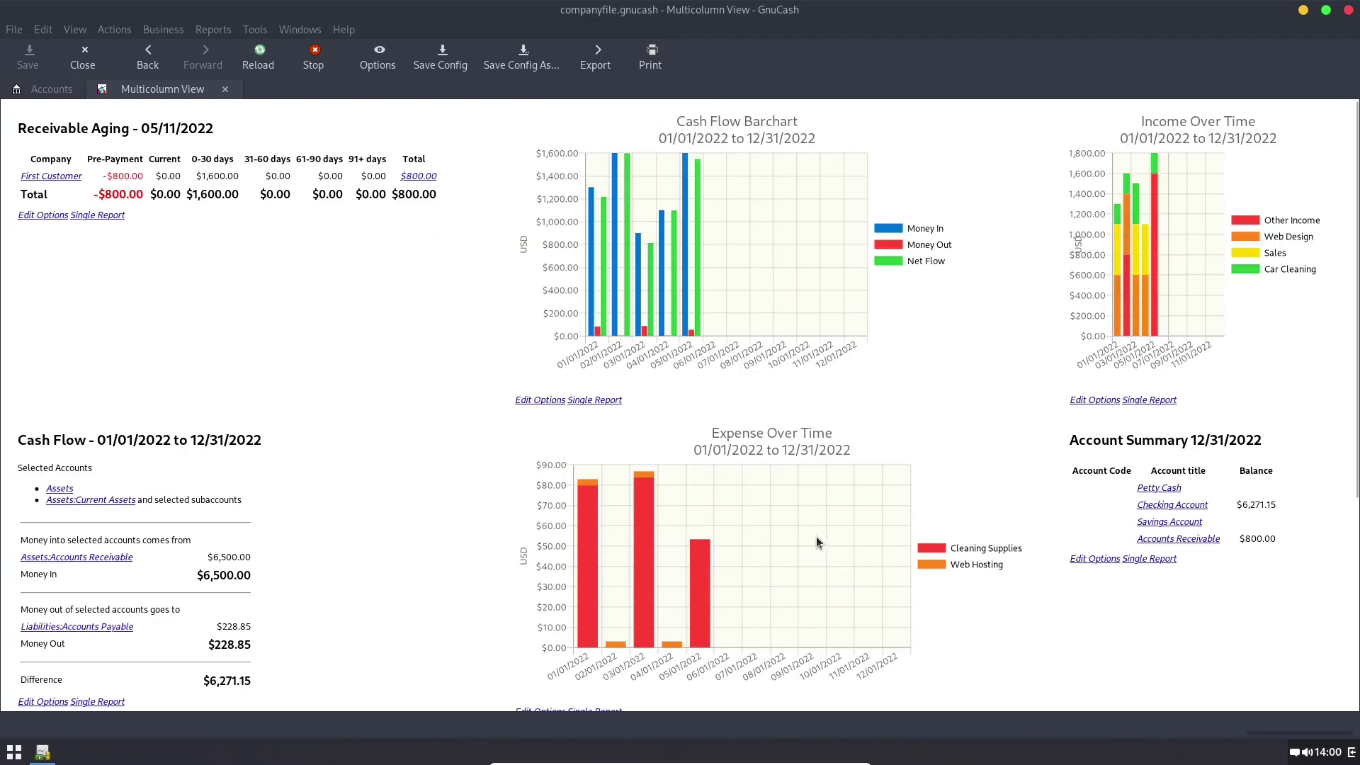
scroll(554, 521, down, 6)
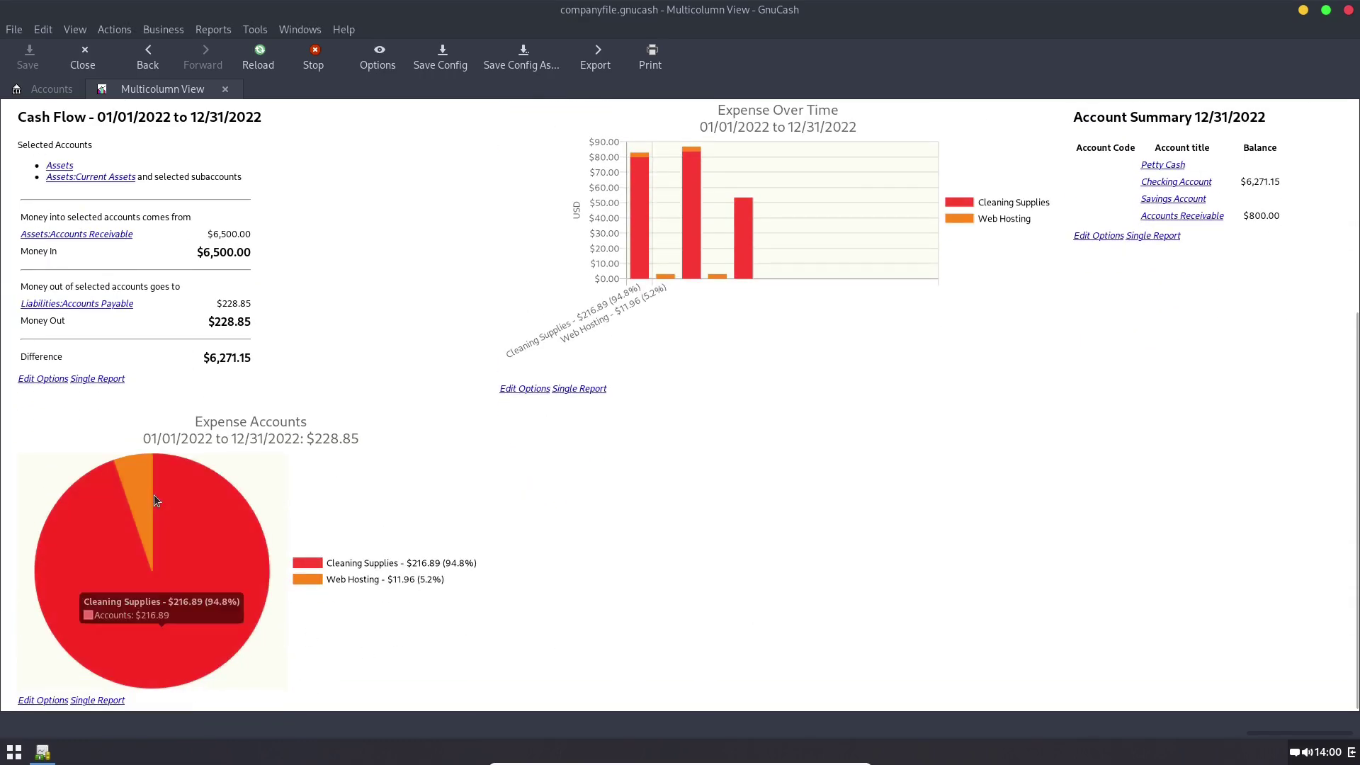
mouse_move(218, 511)
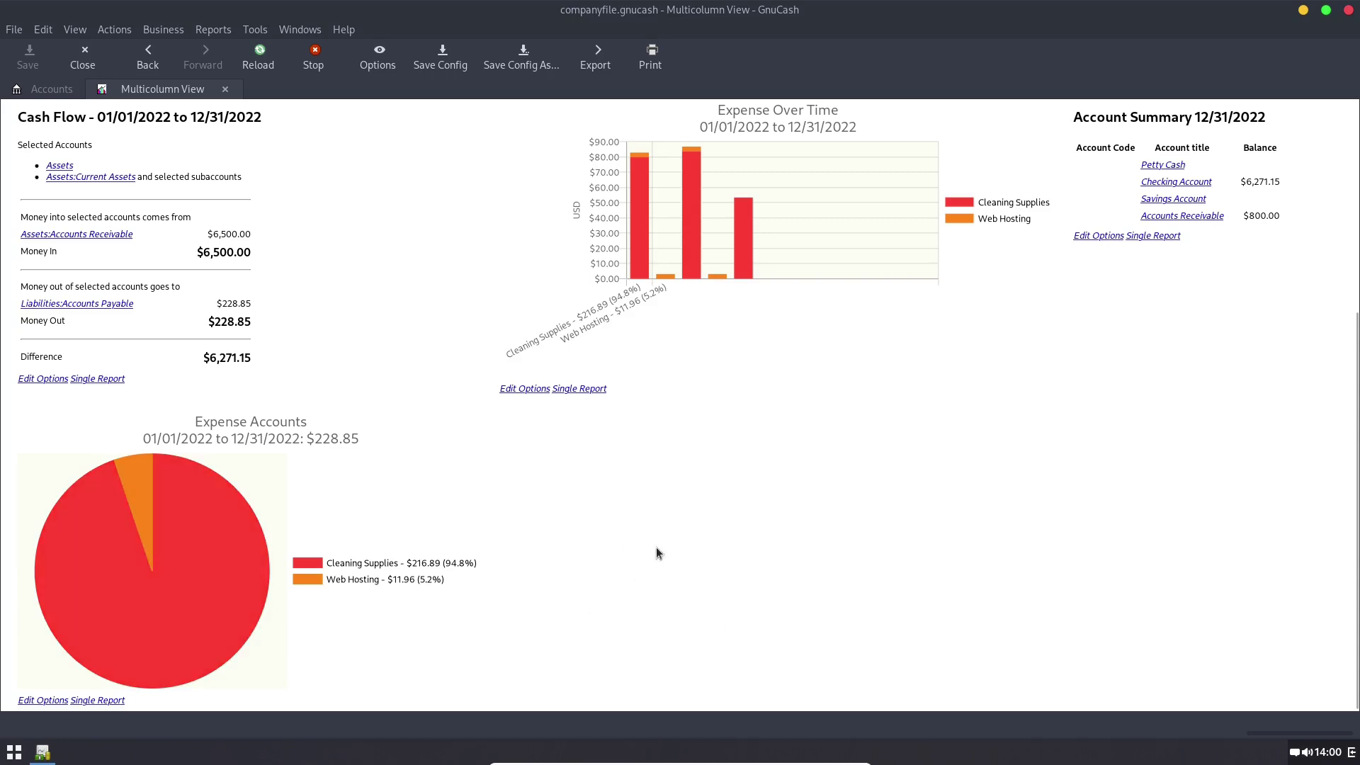
click(399, 68)
Step: Add the Income Piechart report to the dashboard, placed just above the Expense Piechart
click(514, 277)
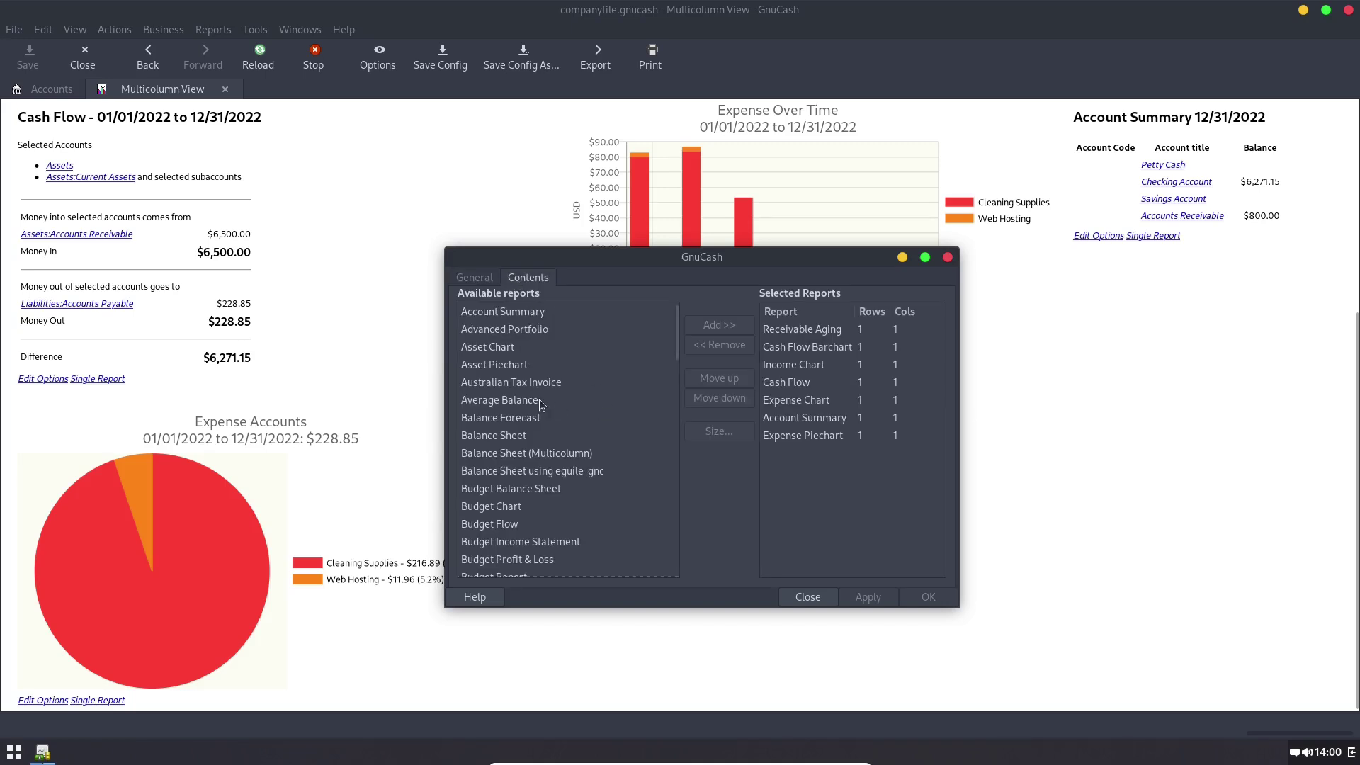
scroll(540, 402, down, 10)
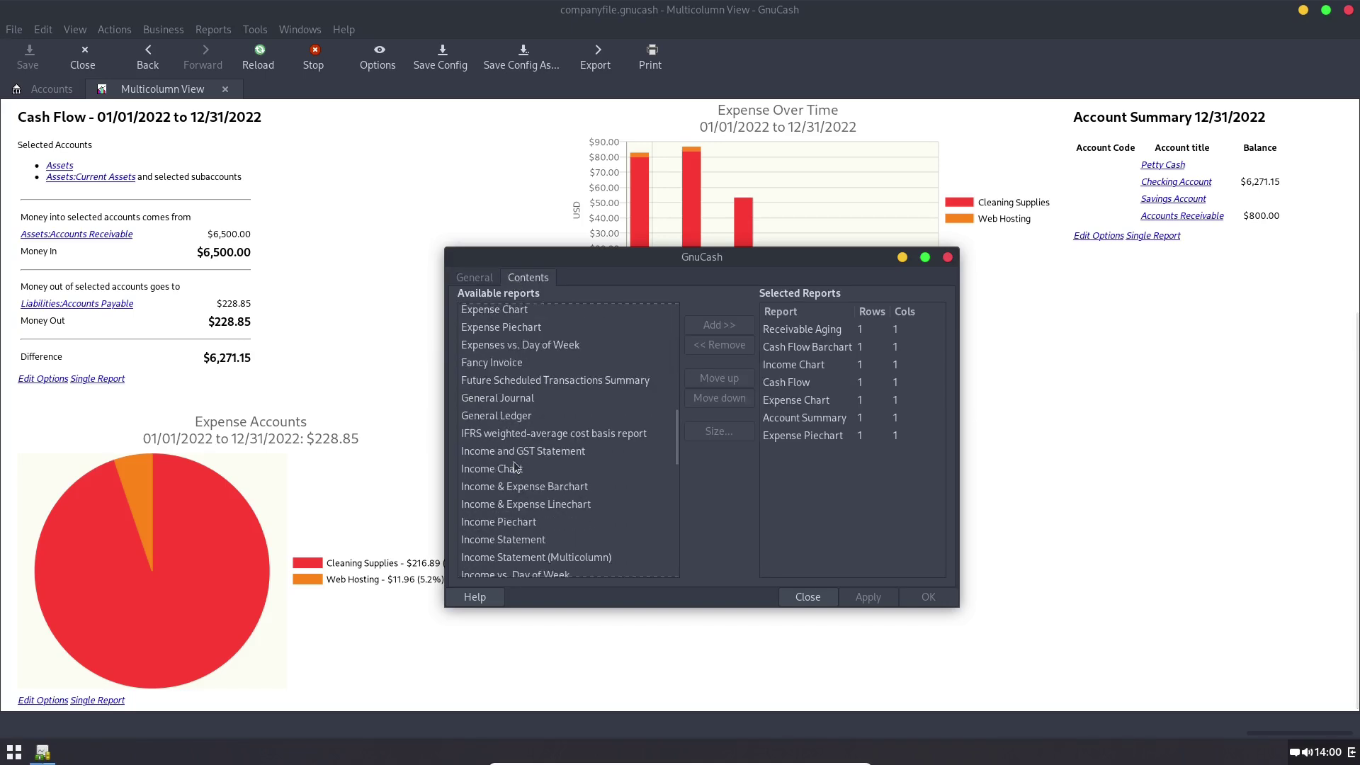
click(533, 525)
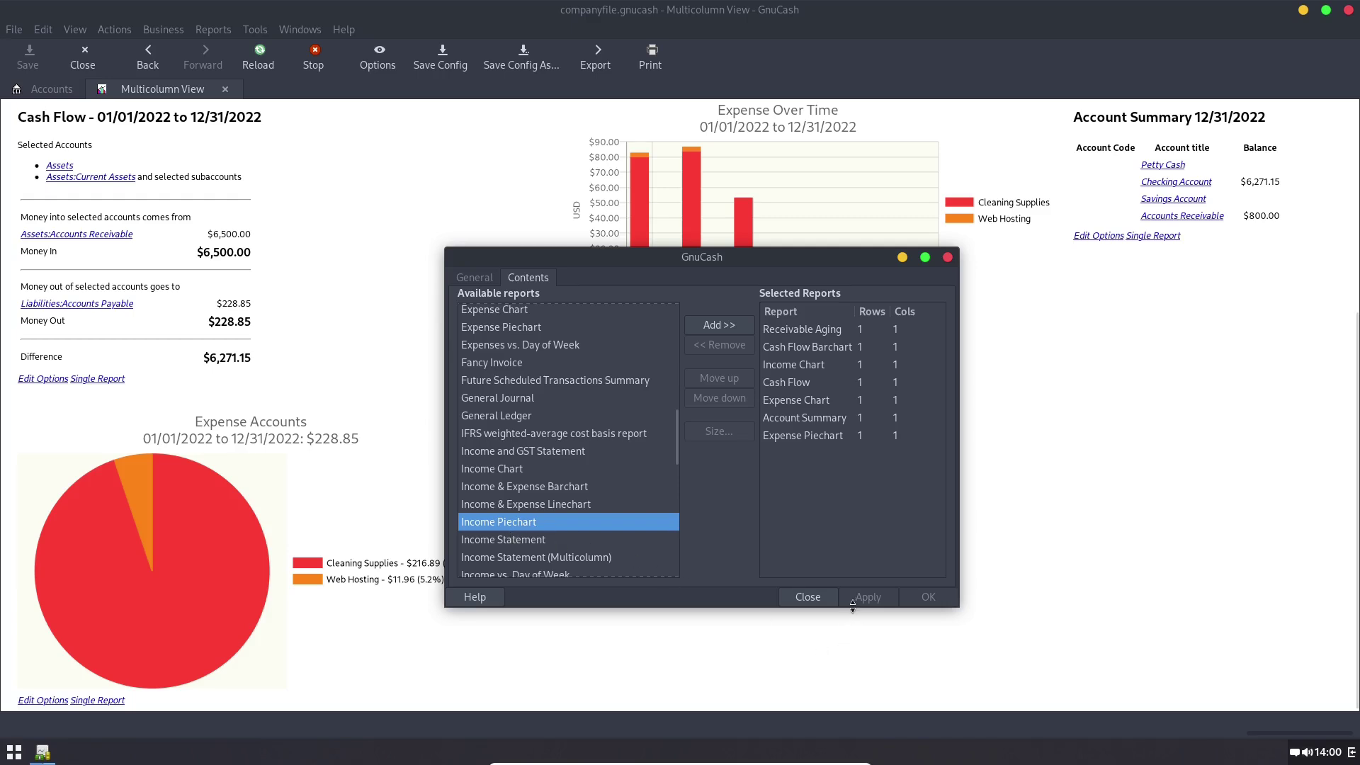
click(790, 435)
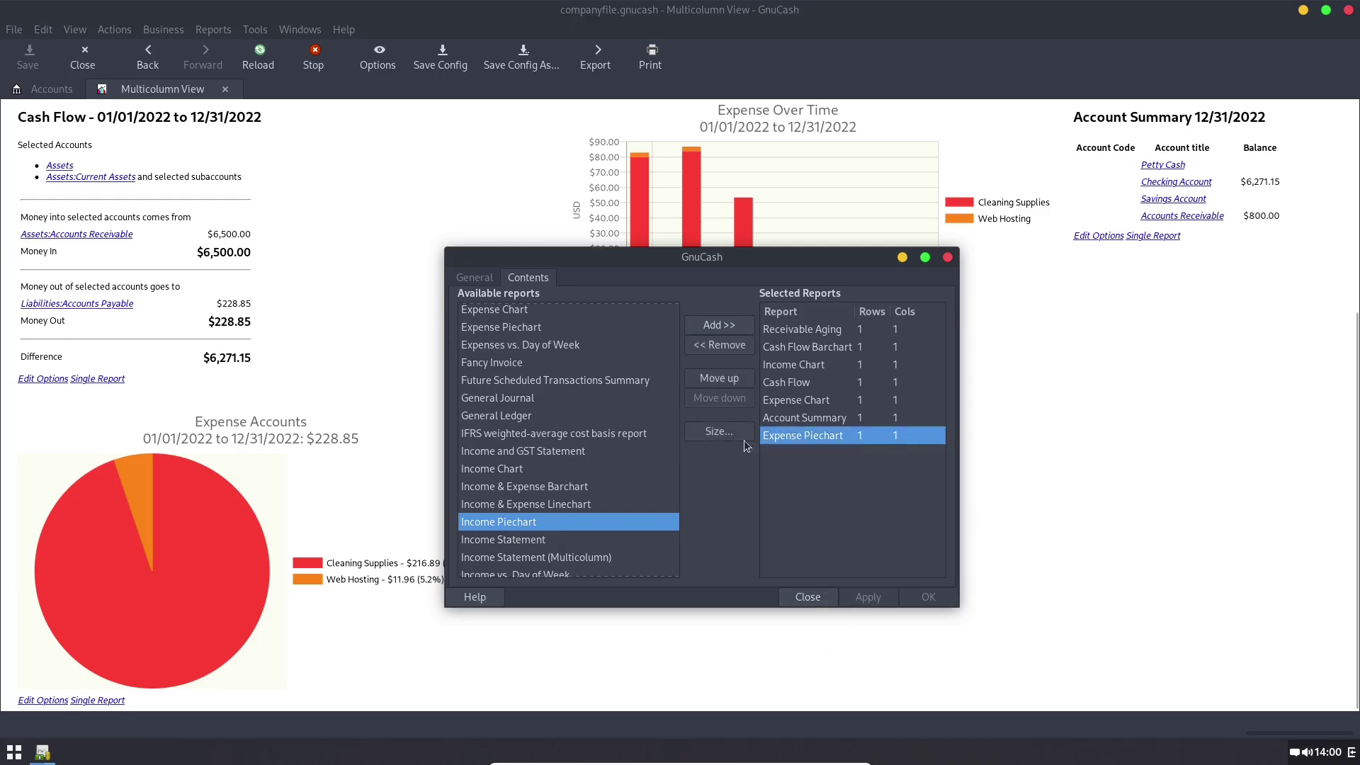
click(719, 325)
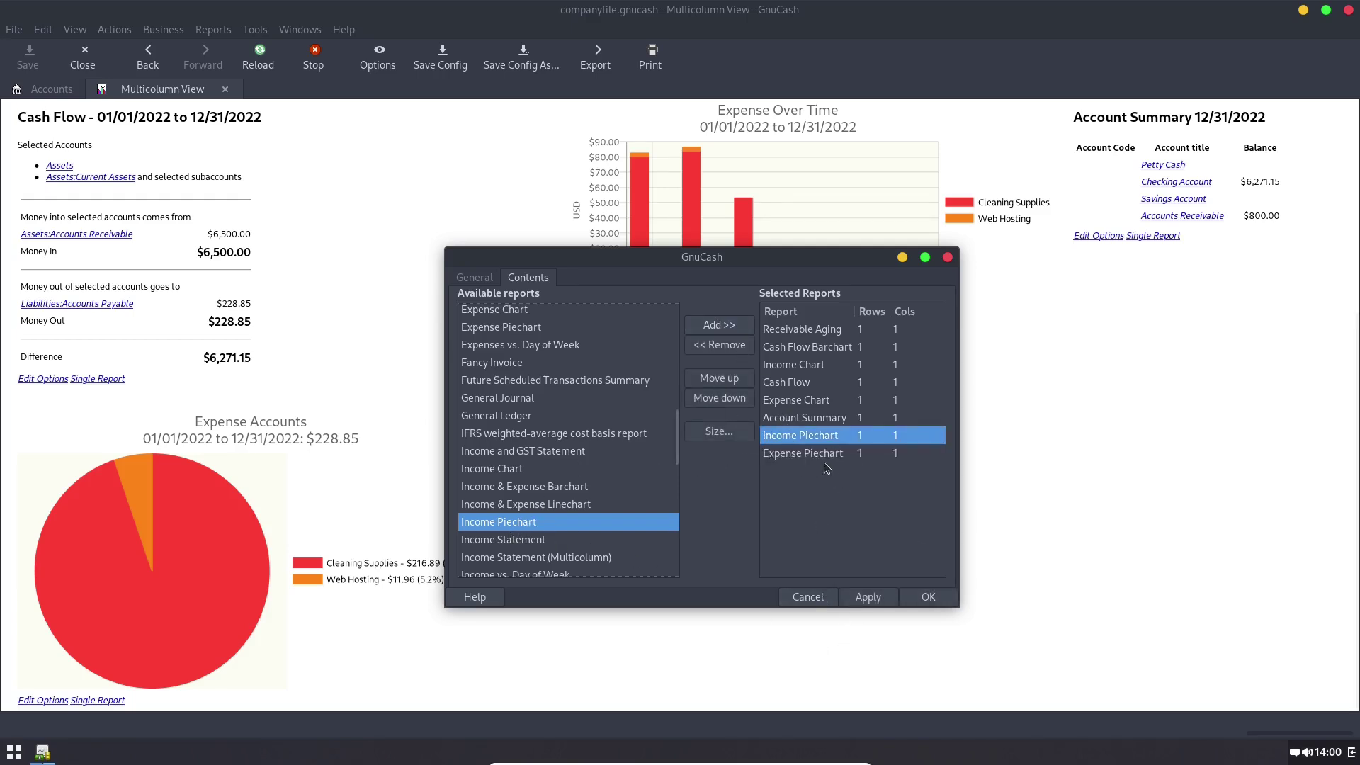
click(919, 593)
Step: Set the income pie chart's Plot Height to 400 pixels
scroll(496, 538, down, 5)
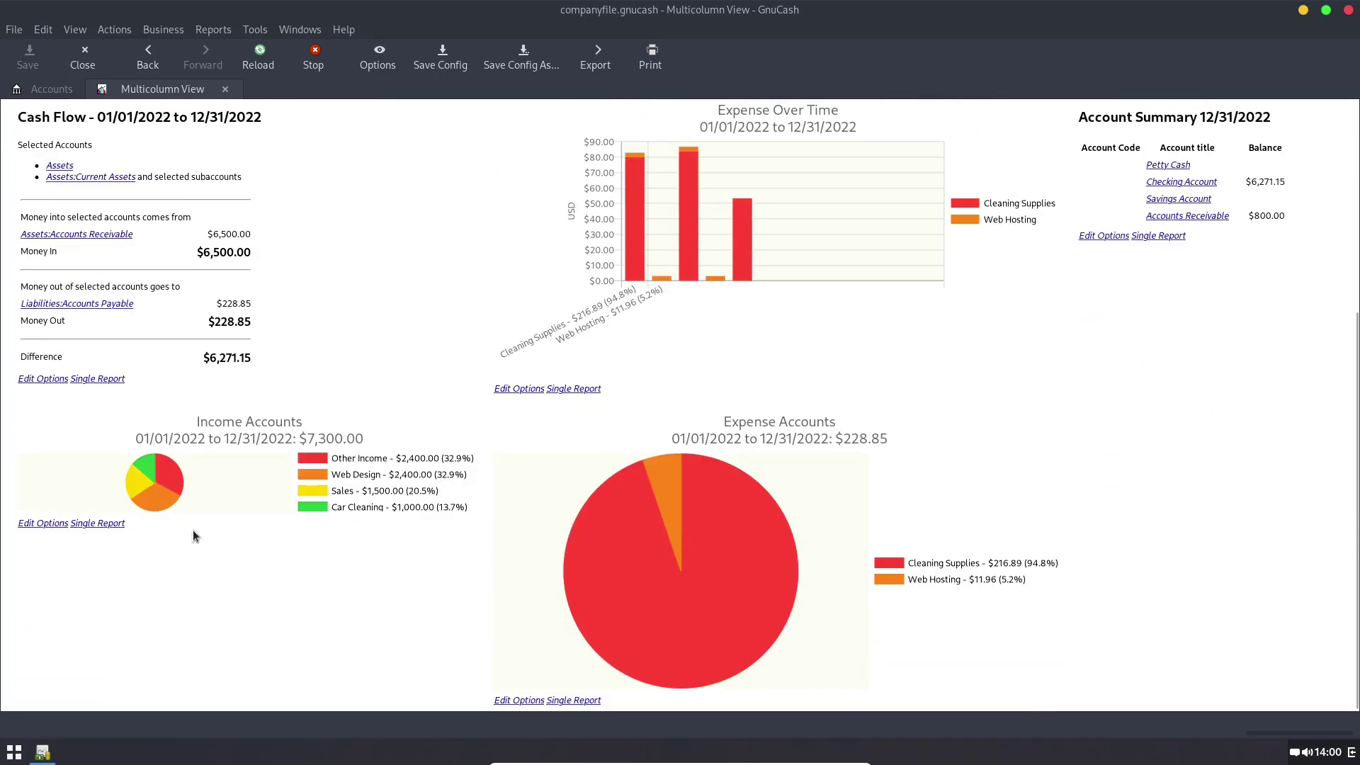
click(530, 277)
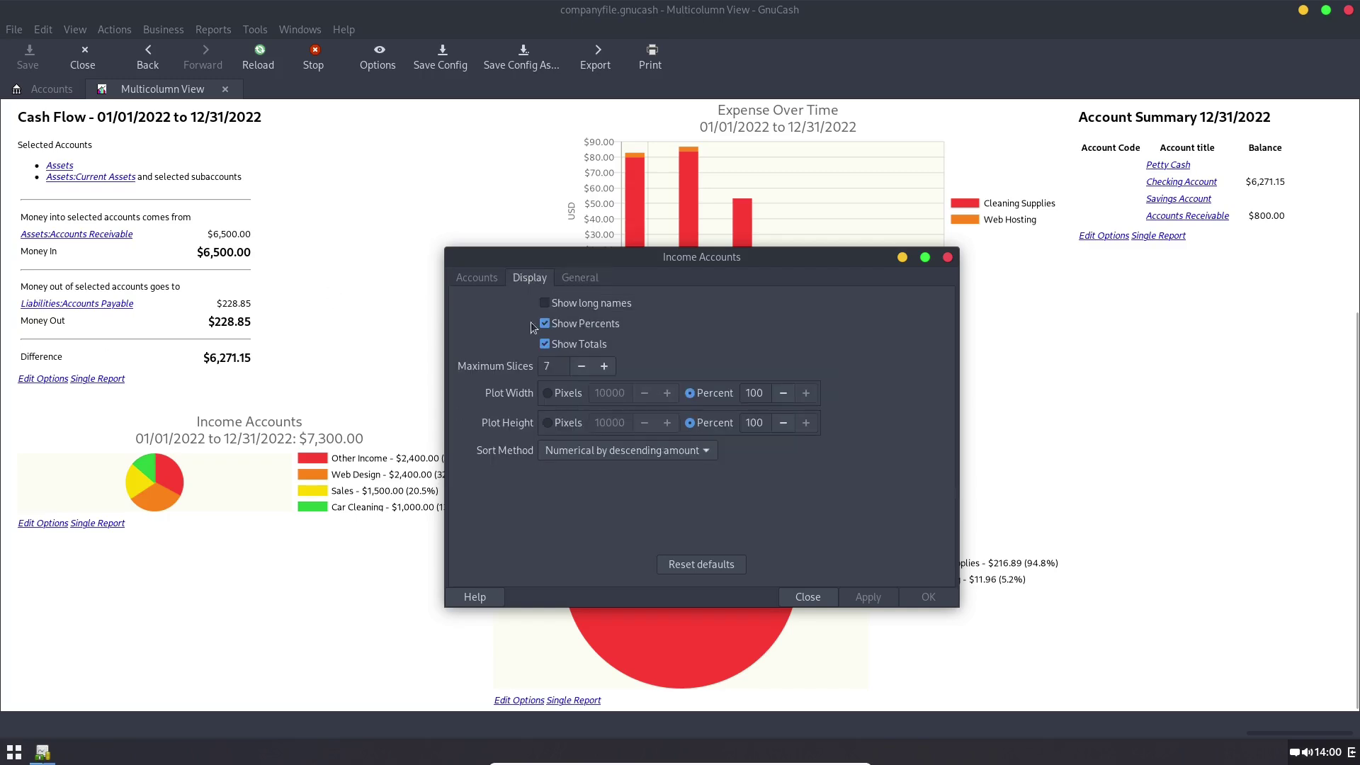
click(577, 423)
double_click(625, 423)
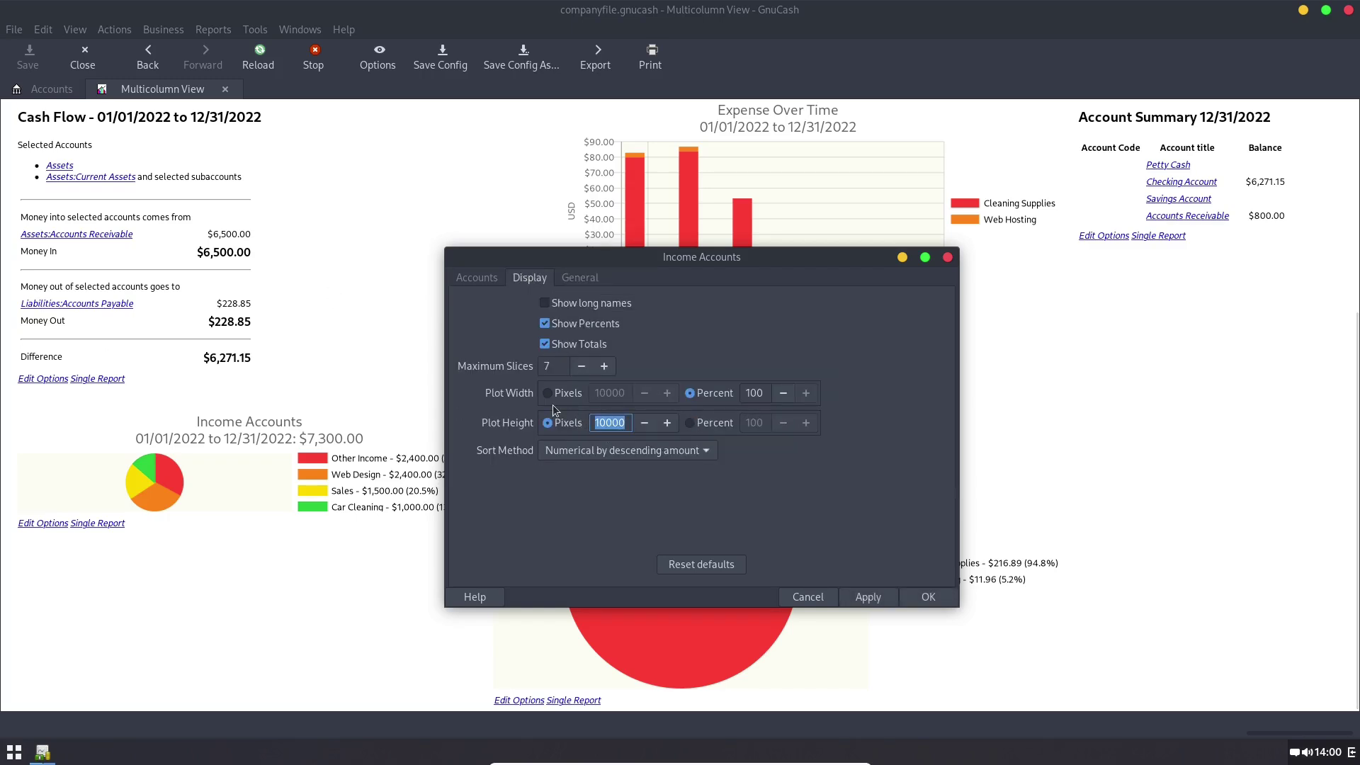
text(400)
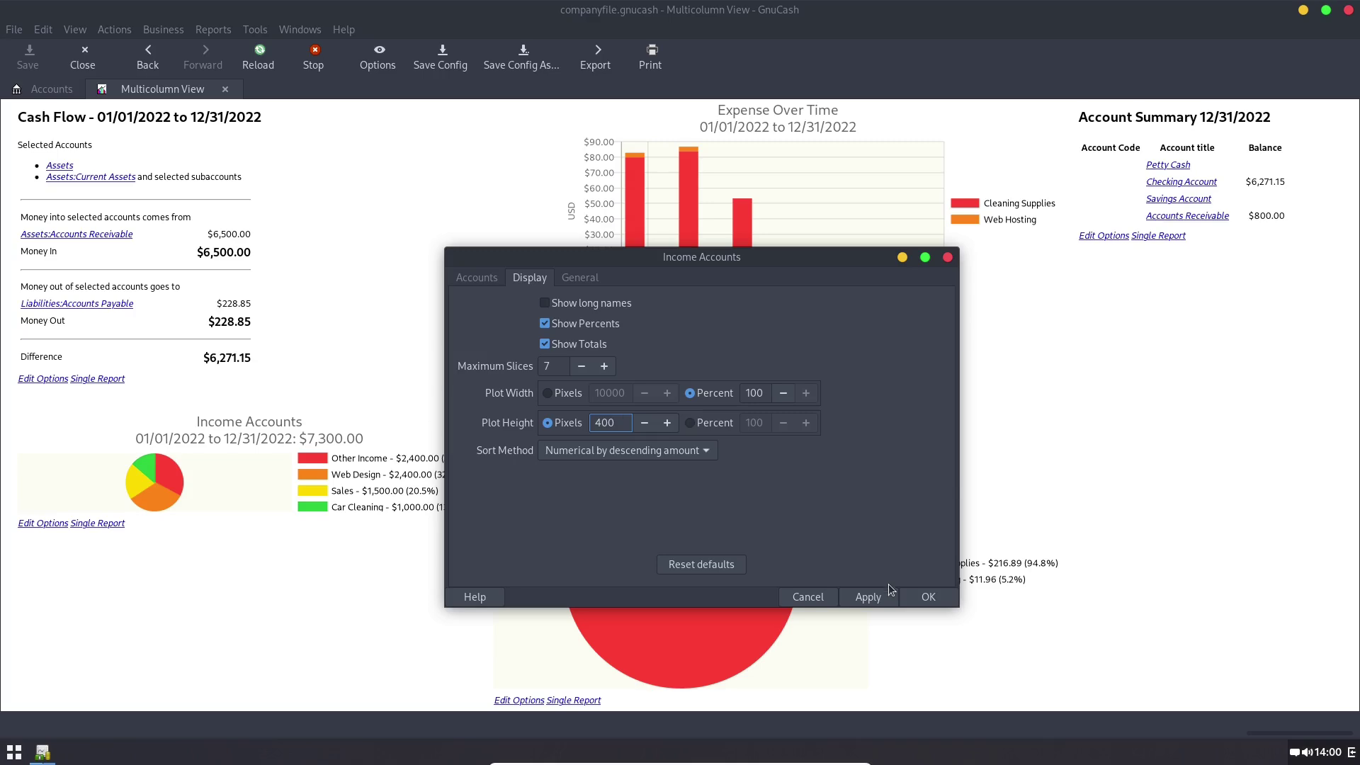
click(922, 597)
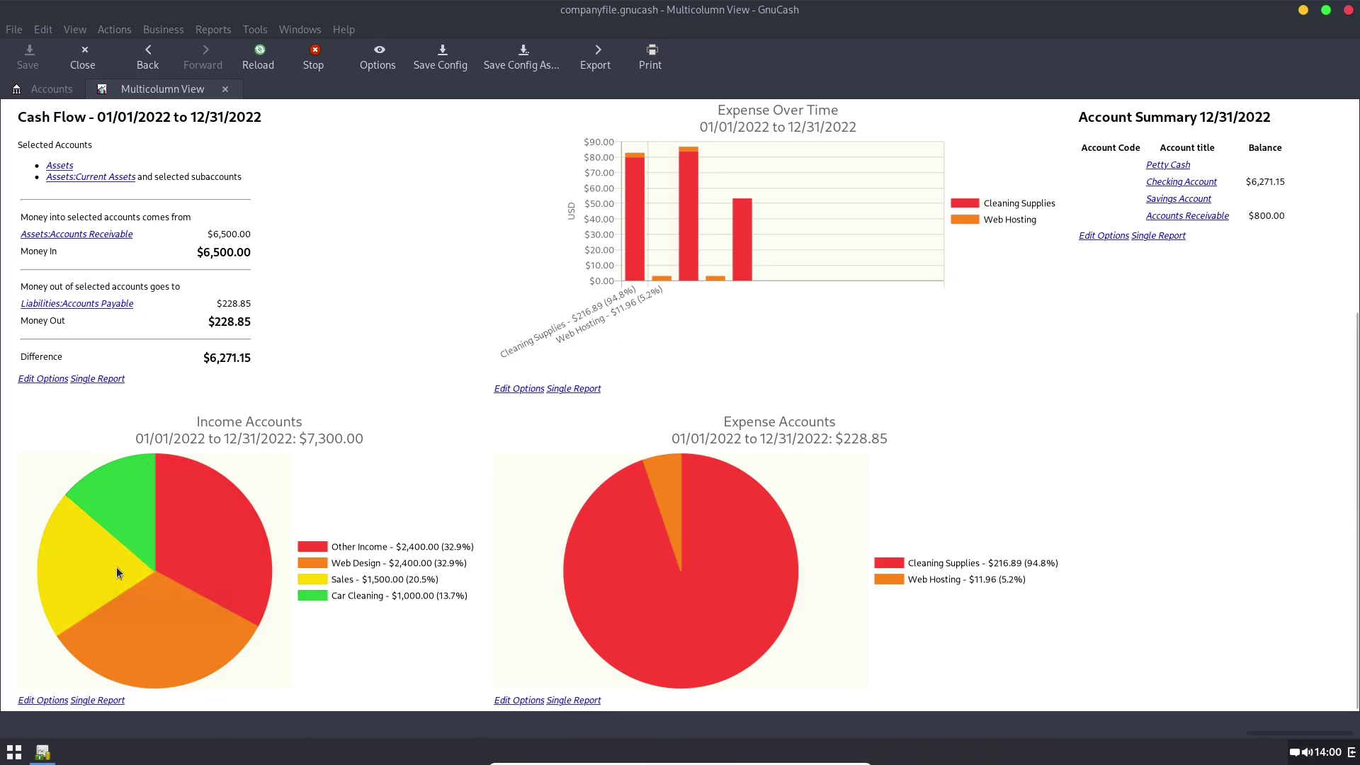
mouse_move(137, 509)
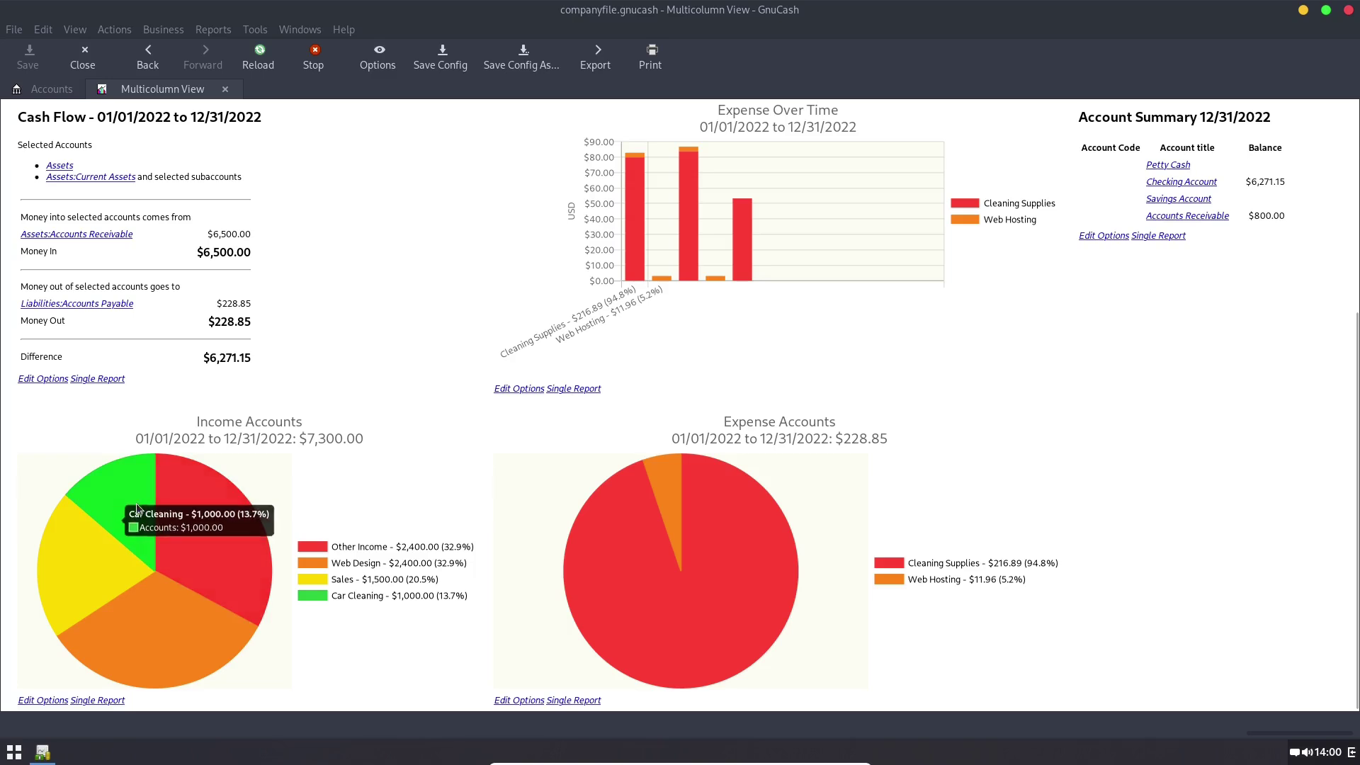
mouse_move(88, 555)
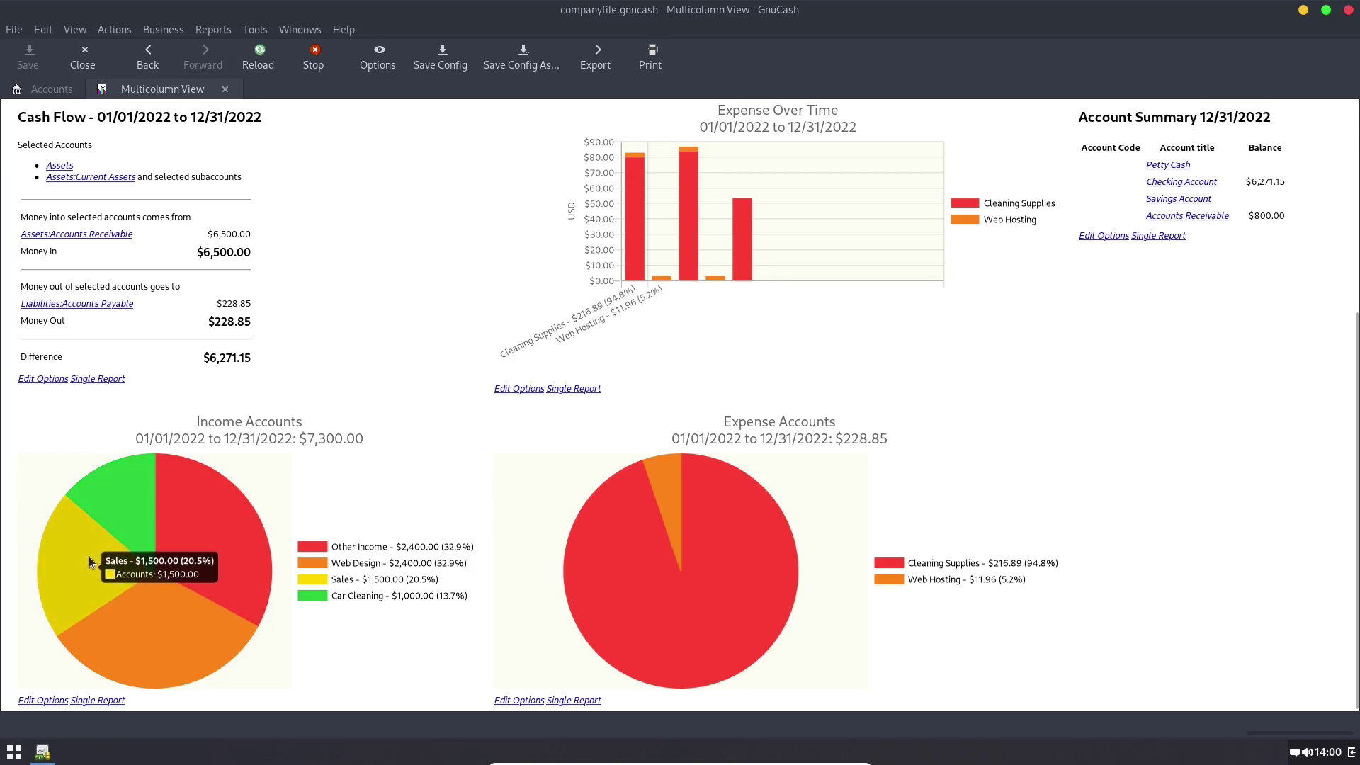
mouse_move(138, 629)
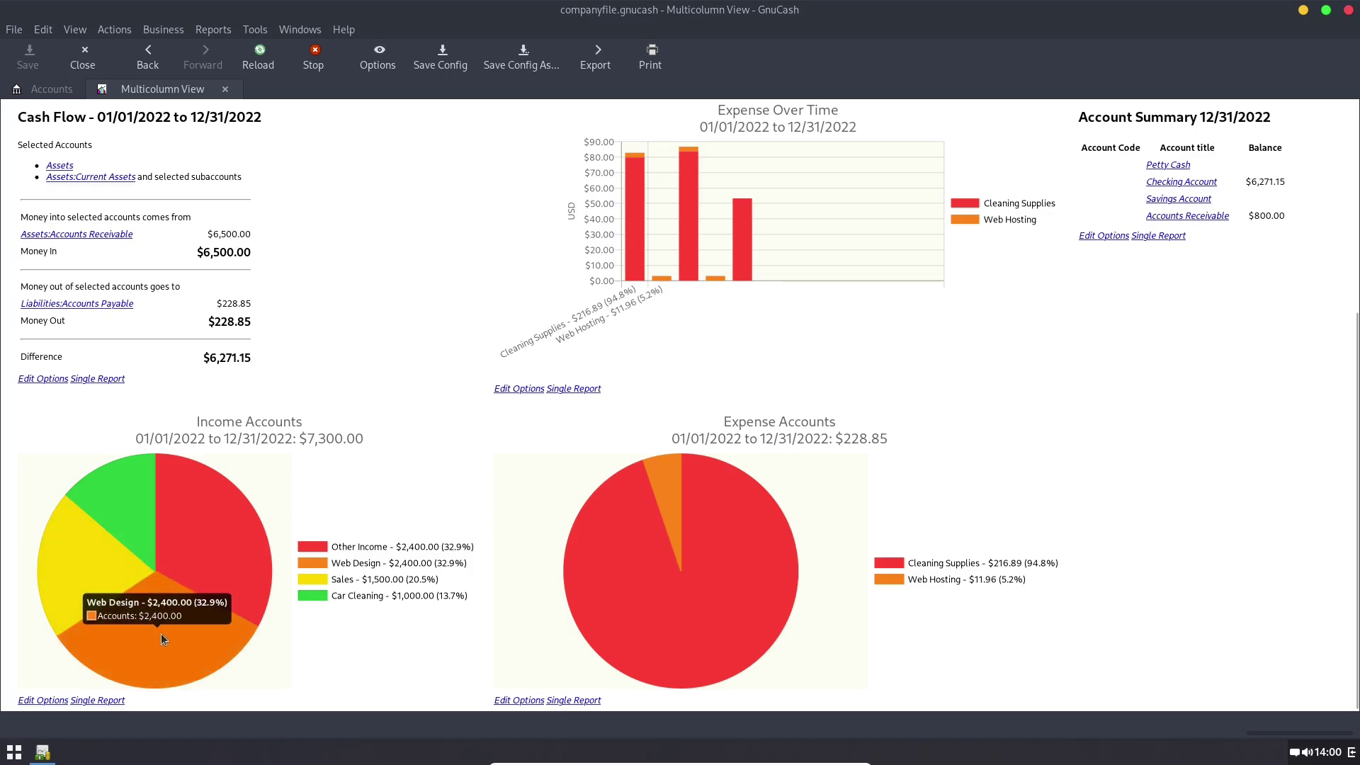
mouse_move(215, 550)
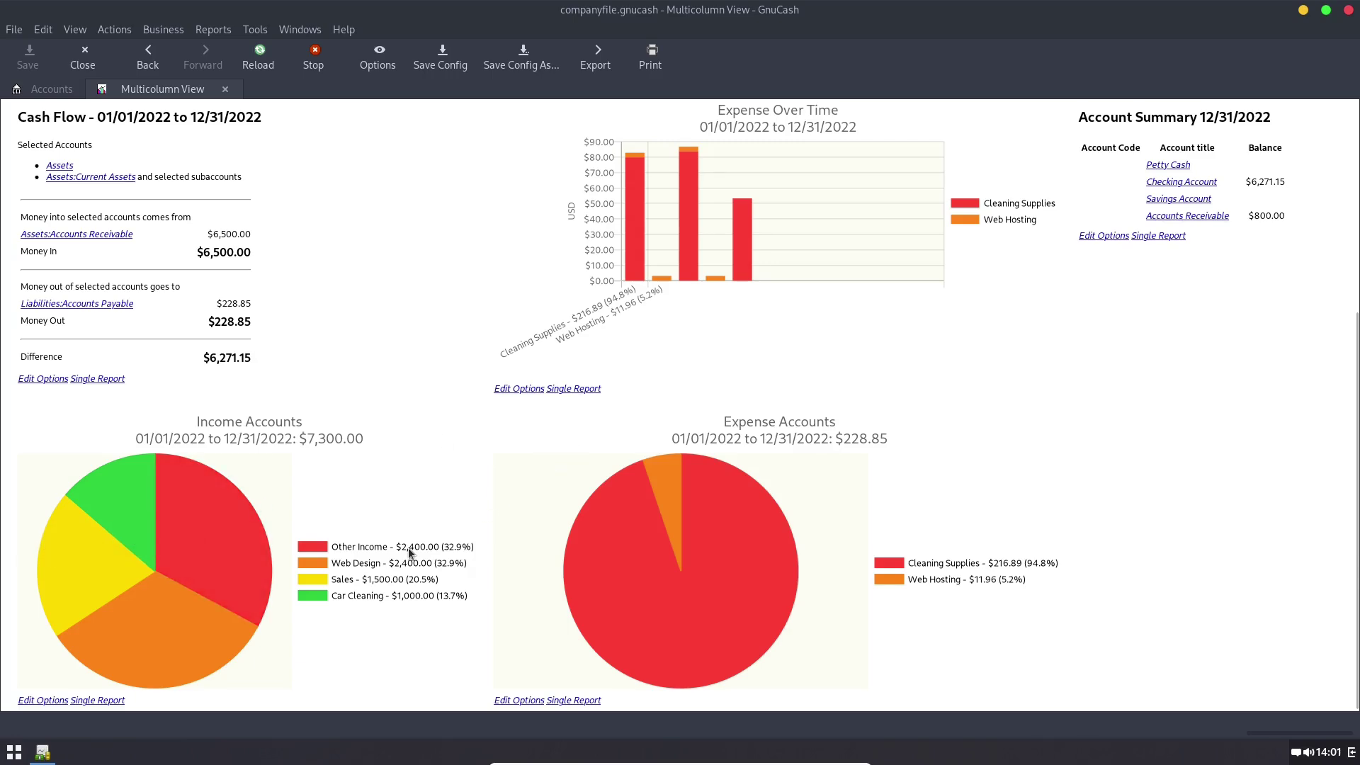
scroll(408, 553, up, 5)
Step: Save the dashboard as the Multicolumn View report configuration
scroll(408, 553, up, 2)
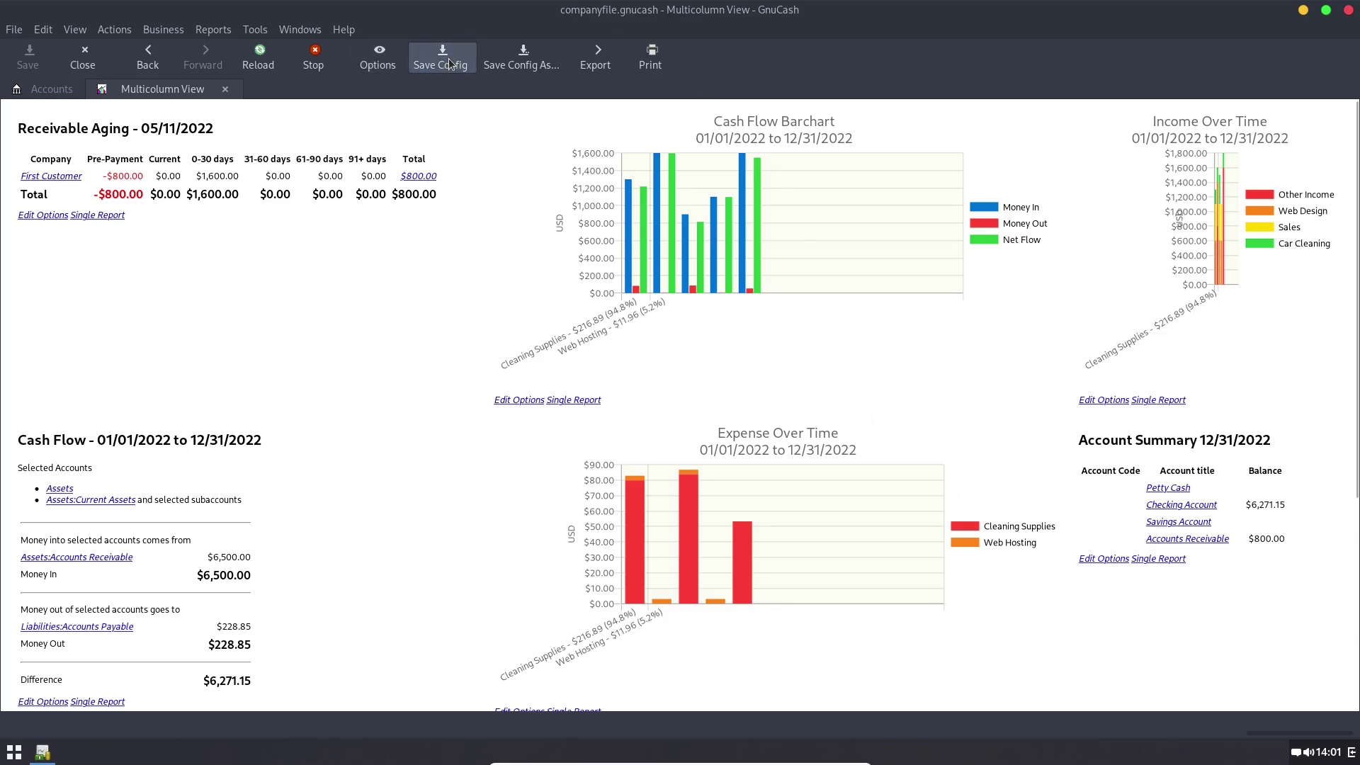
click(521, 54)
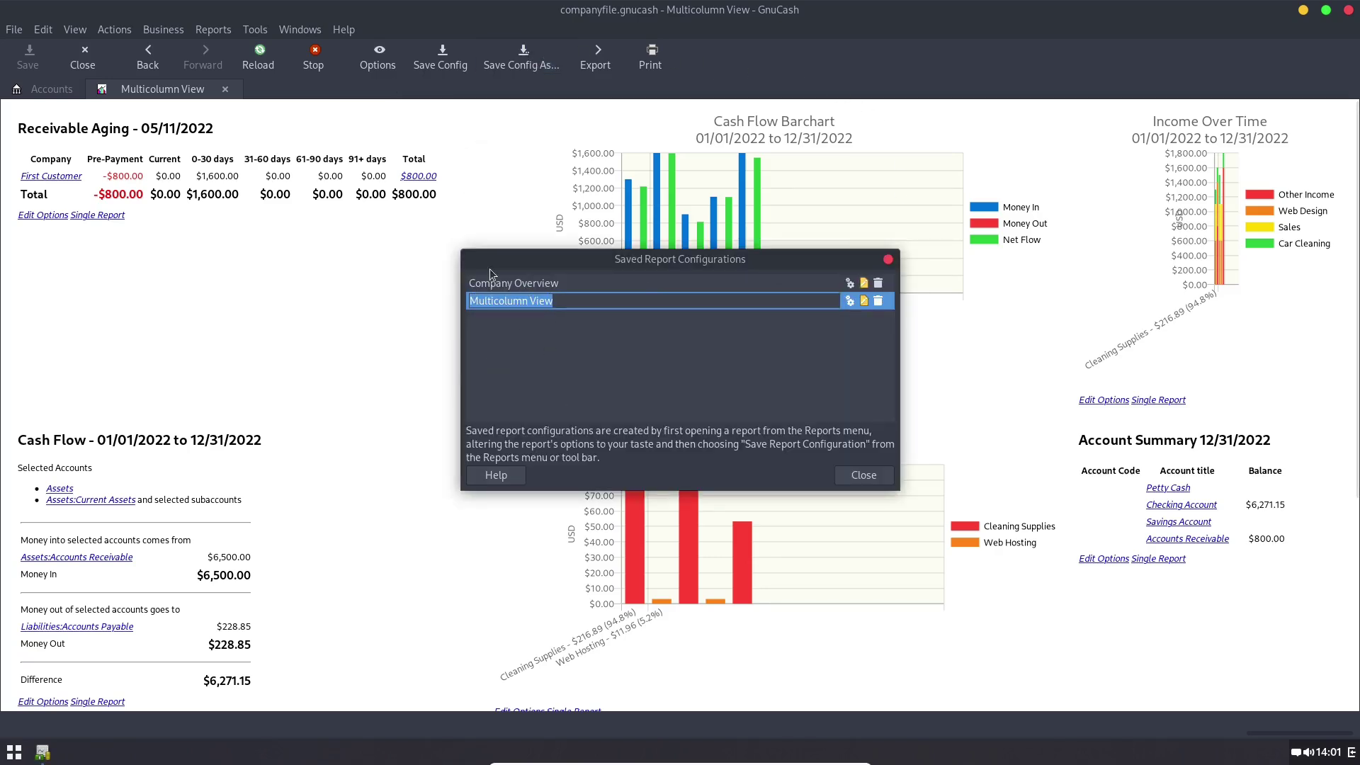
click(864, 476)
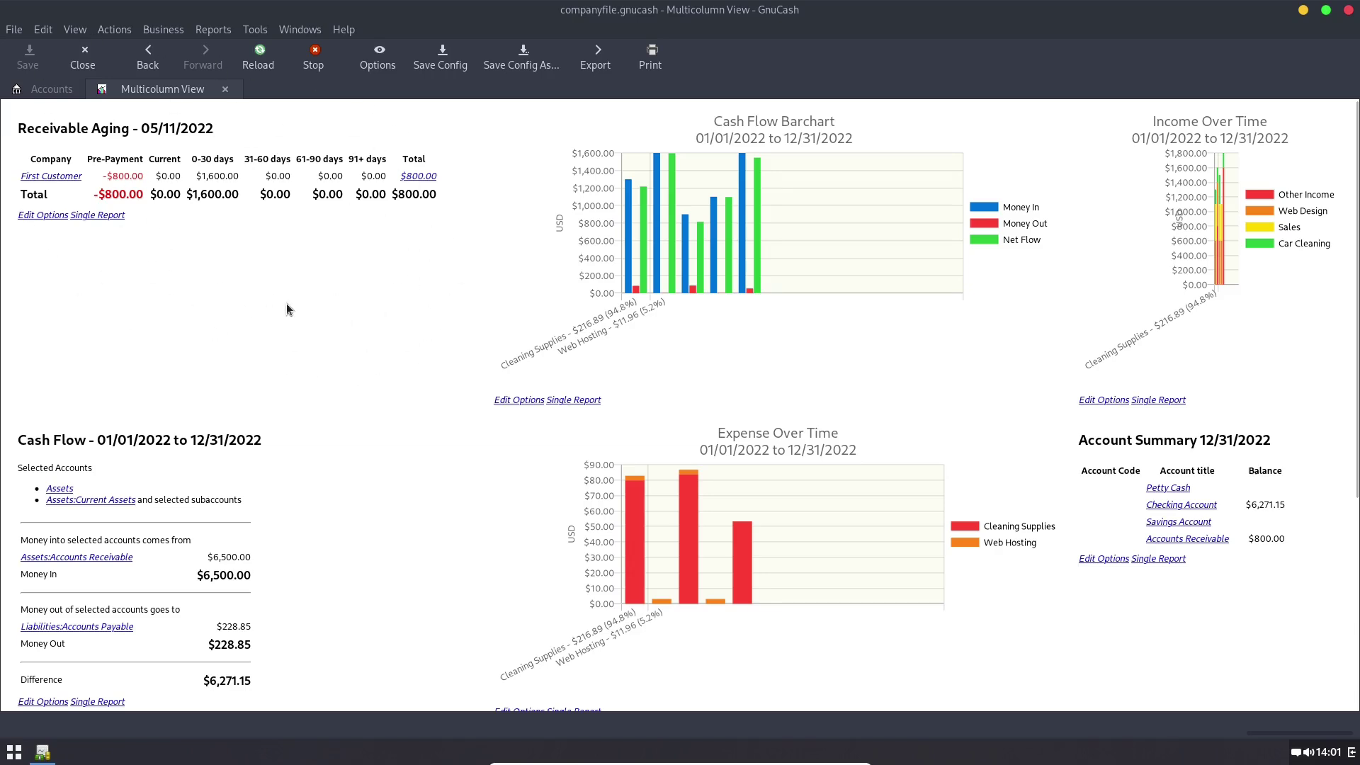
Step: Highlight the Cash Flow report text, deselect it, and scroll through the dashboard
drag(462, 431, 429, 623)
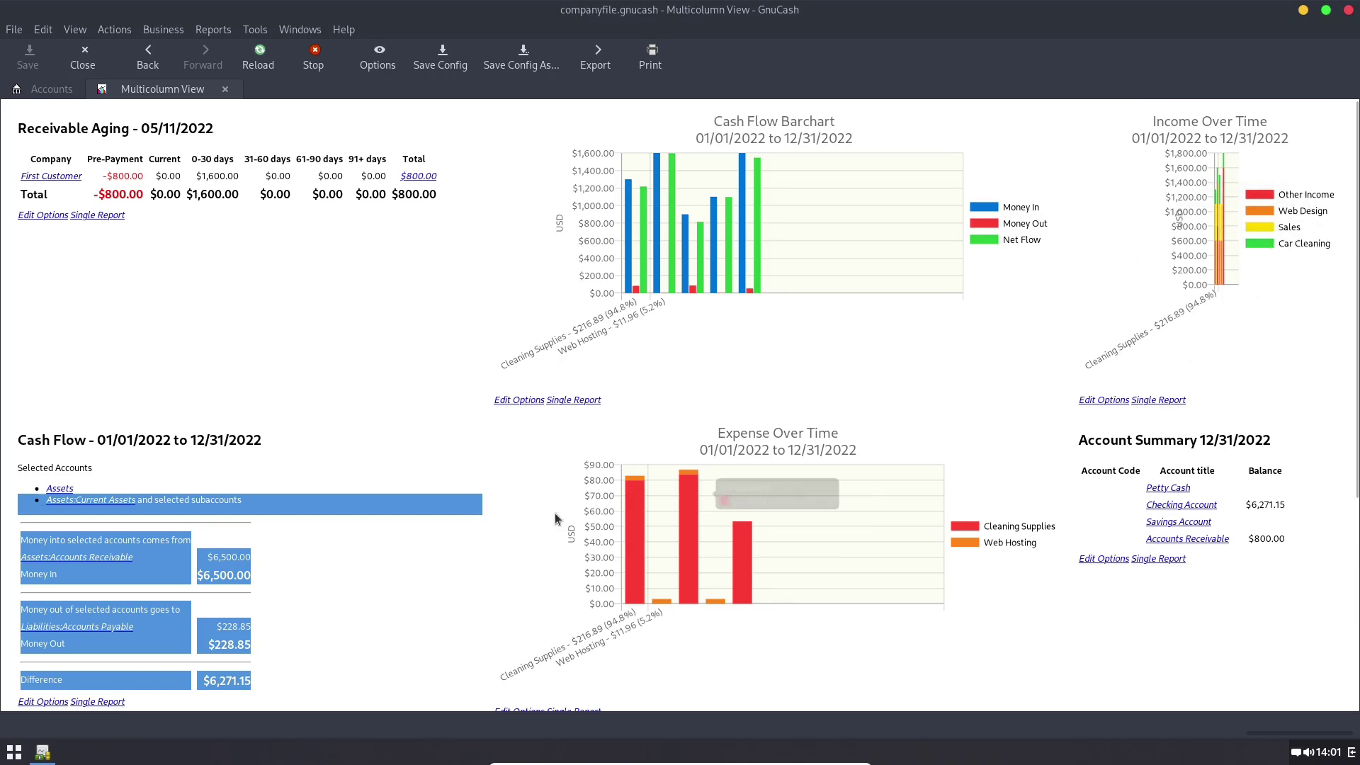
click(351, 210)
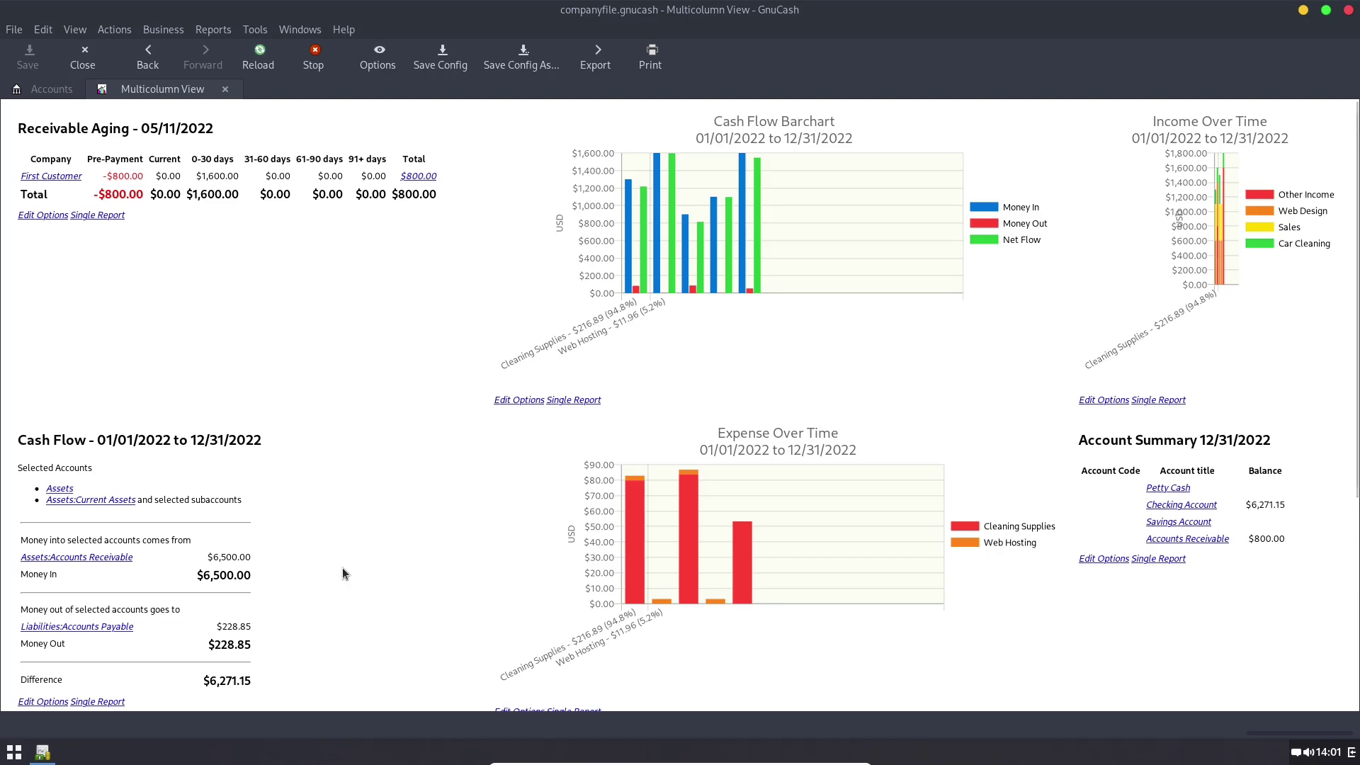
scroll(273, 426, down, 3)
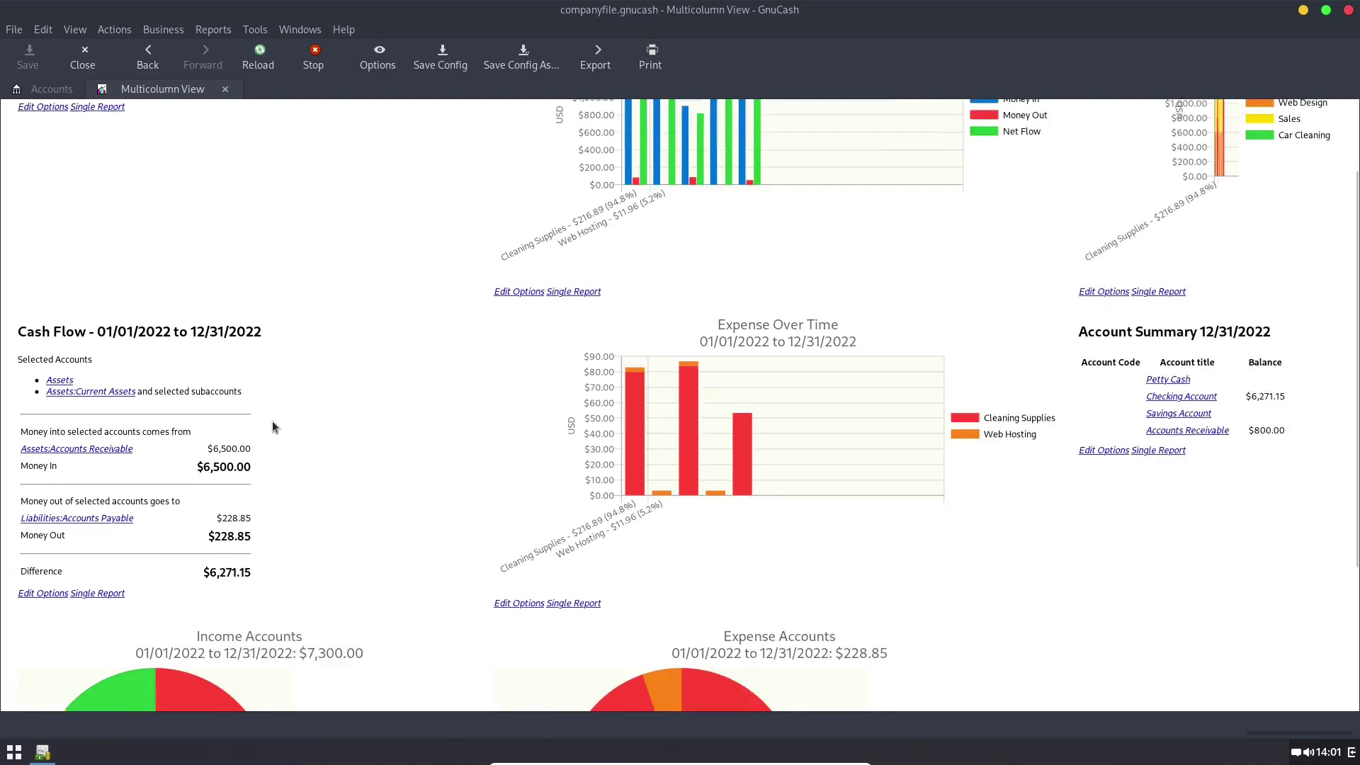
scroll(273, 426, down, 4)
scroll(297, 433, up, 4)
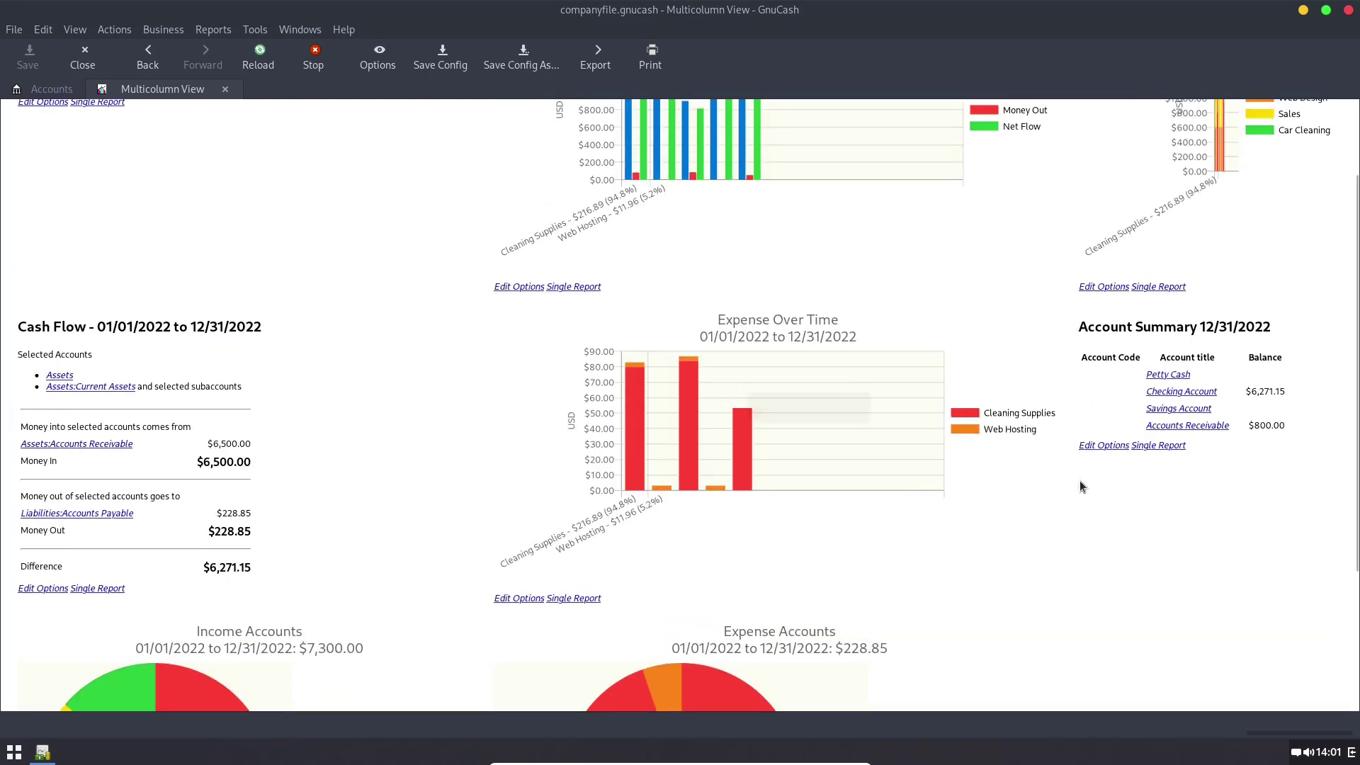
scroll(1081, 486, up, 1)
scroll(1081, 486, up, 3)
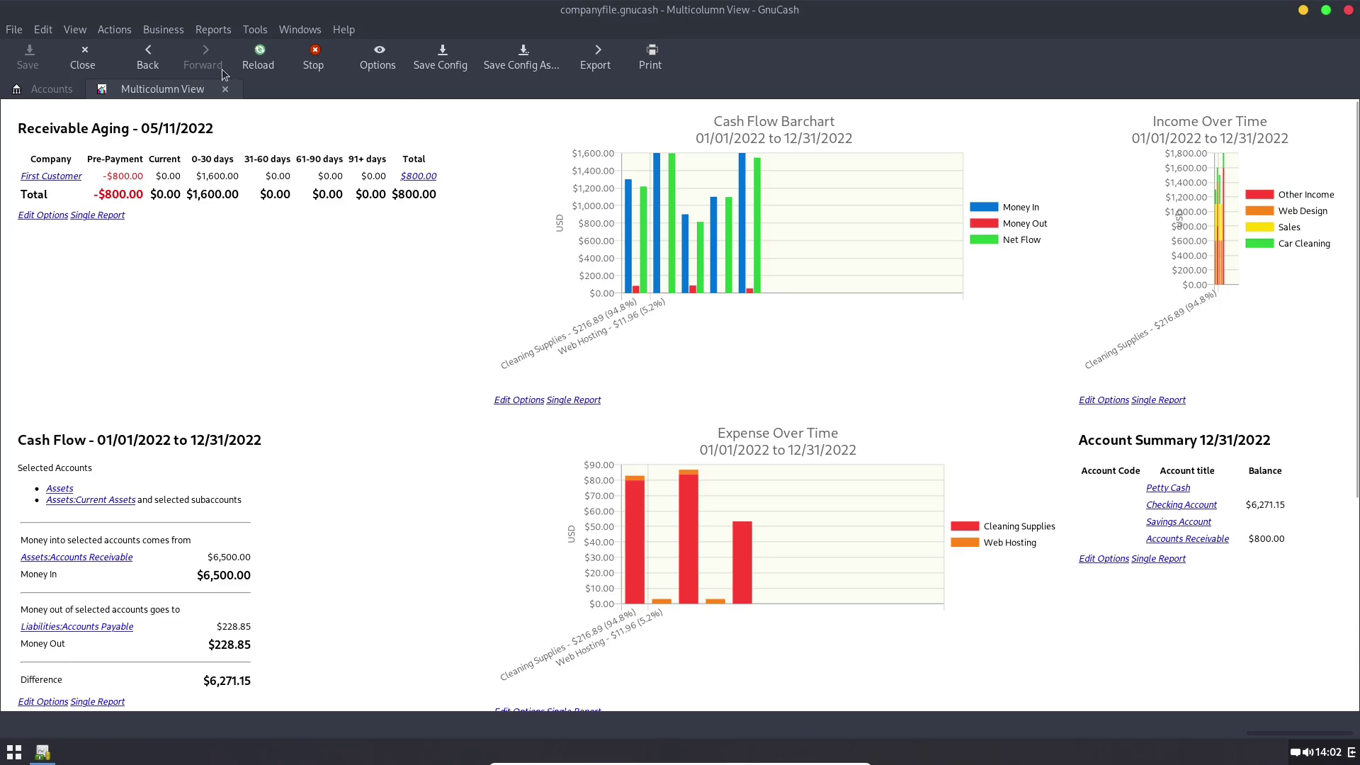
Step: Close the Multicolumn View tab, then look through the Business menu and its neighbours
click(225, 90)
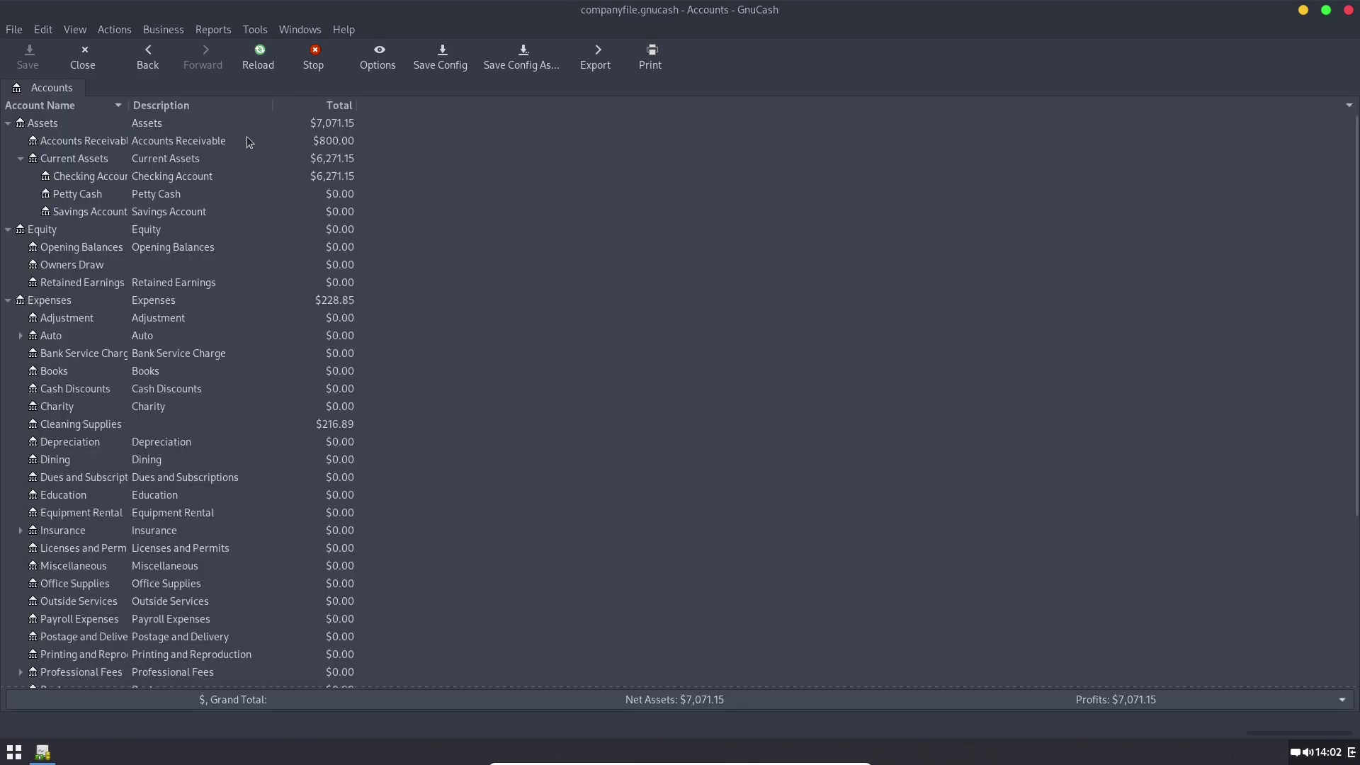
click(151, 27)
mouse_move(177, 97)
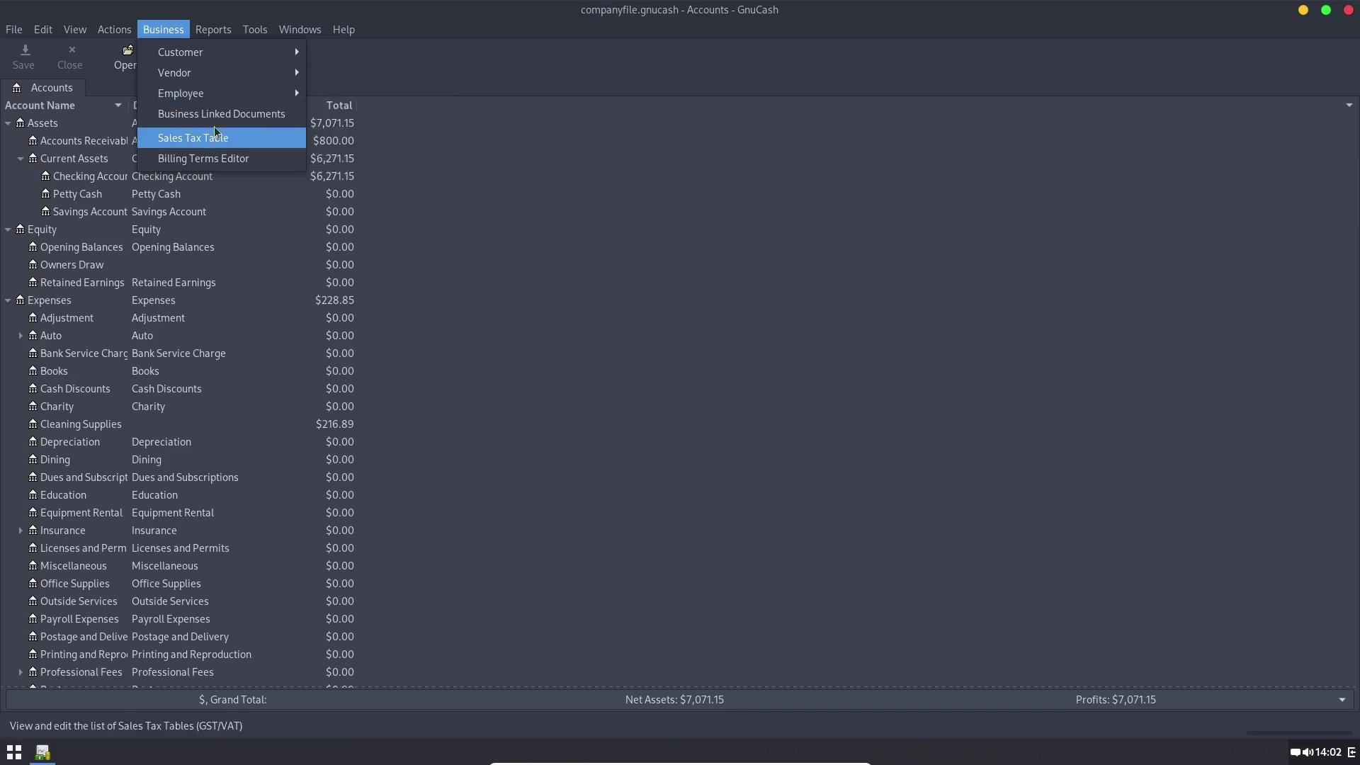
mouse_move(222, 31)
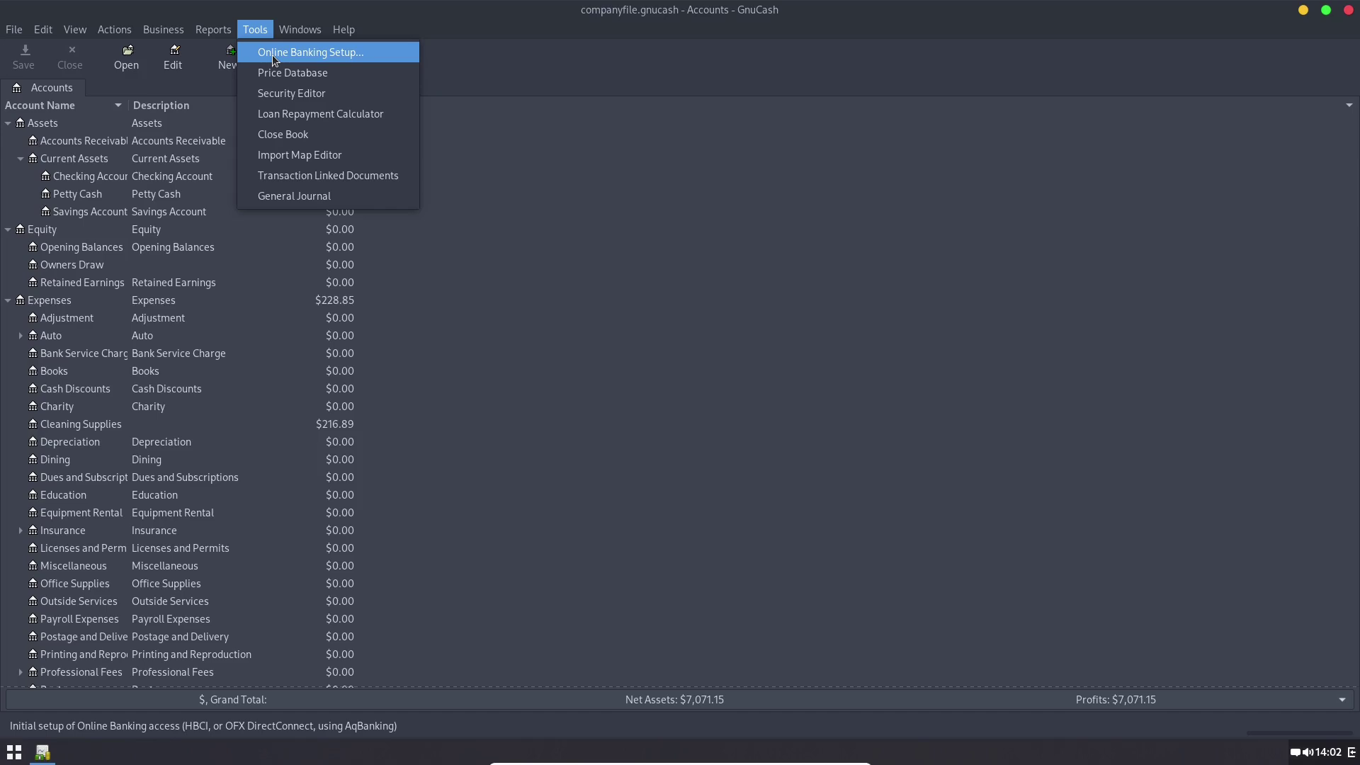
Step: Open the Price Database, start a price with type left Unknown, then cancel and close it
click(285, 71)
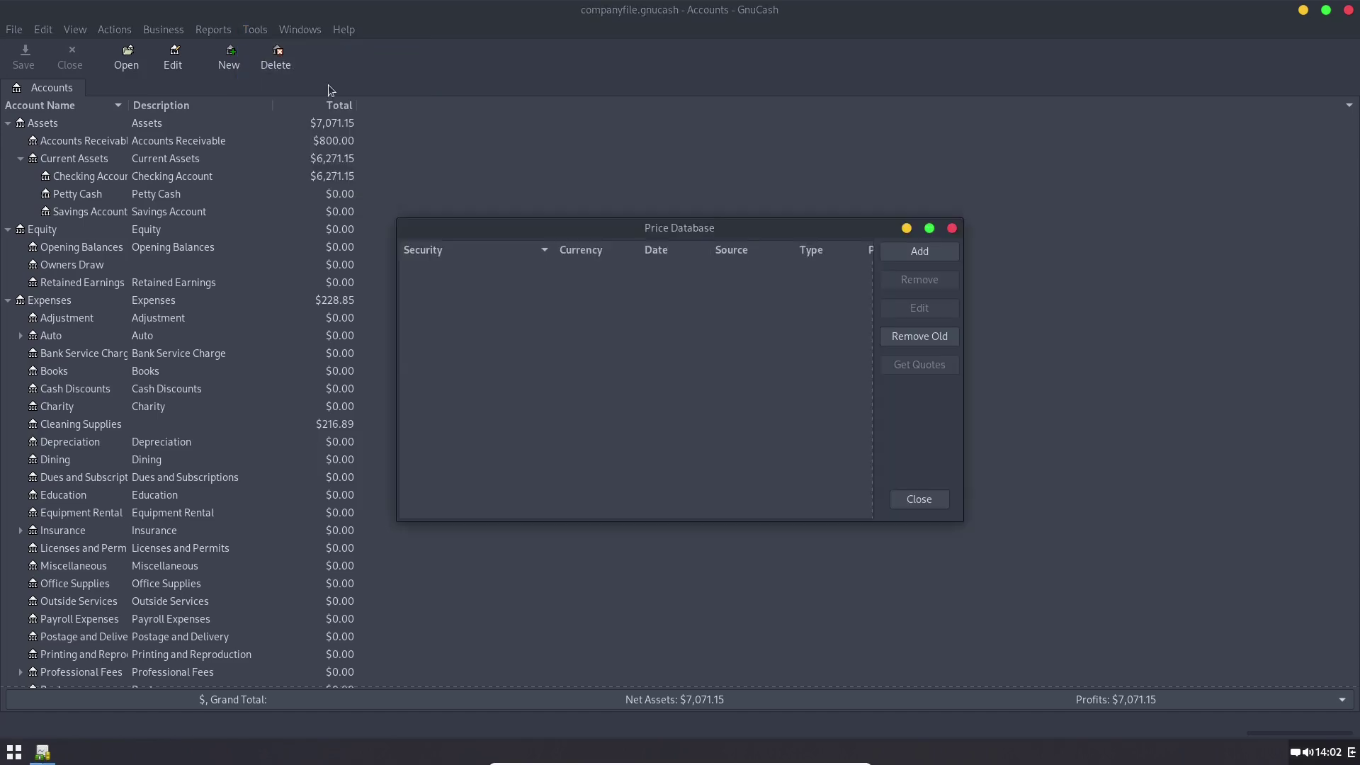
click(919, 252)
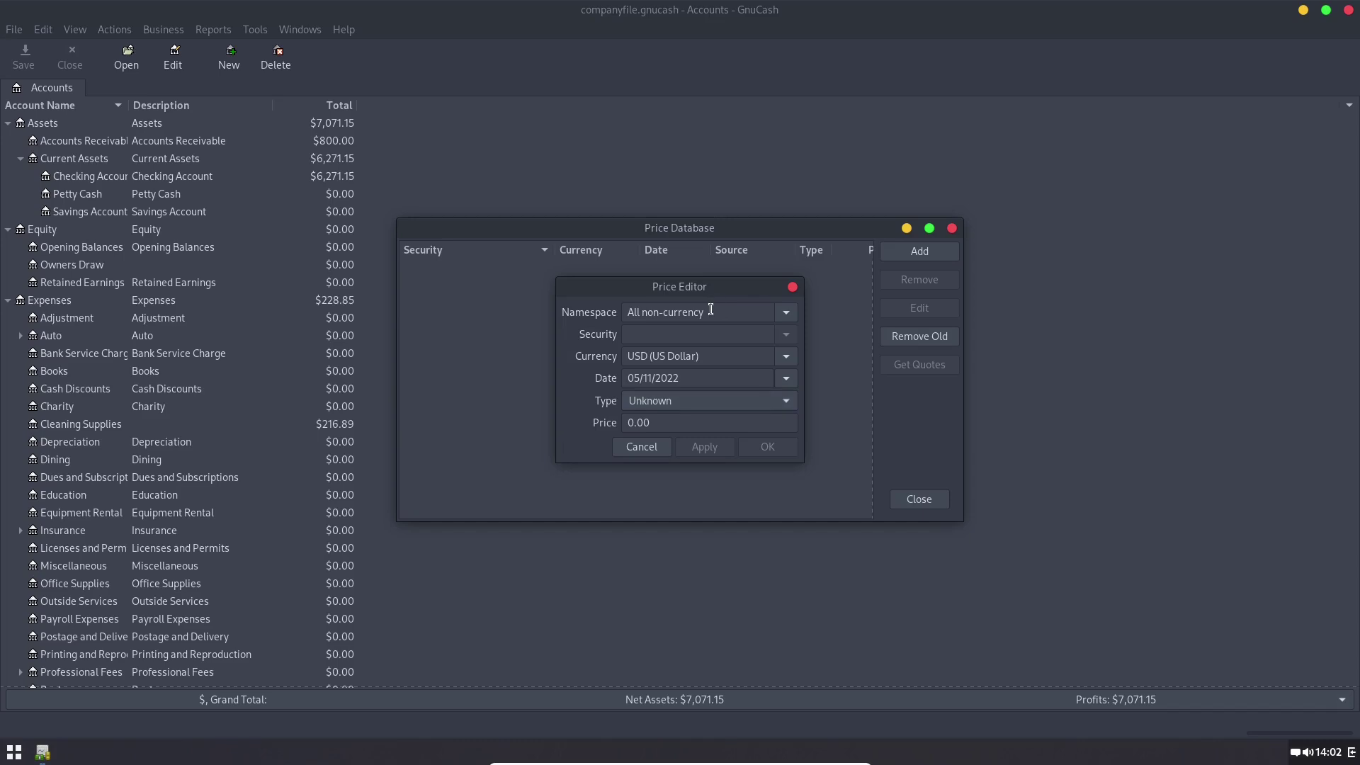
click(660, 401)
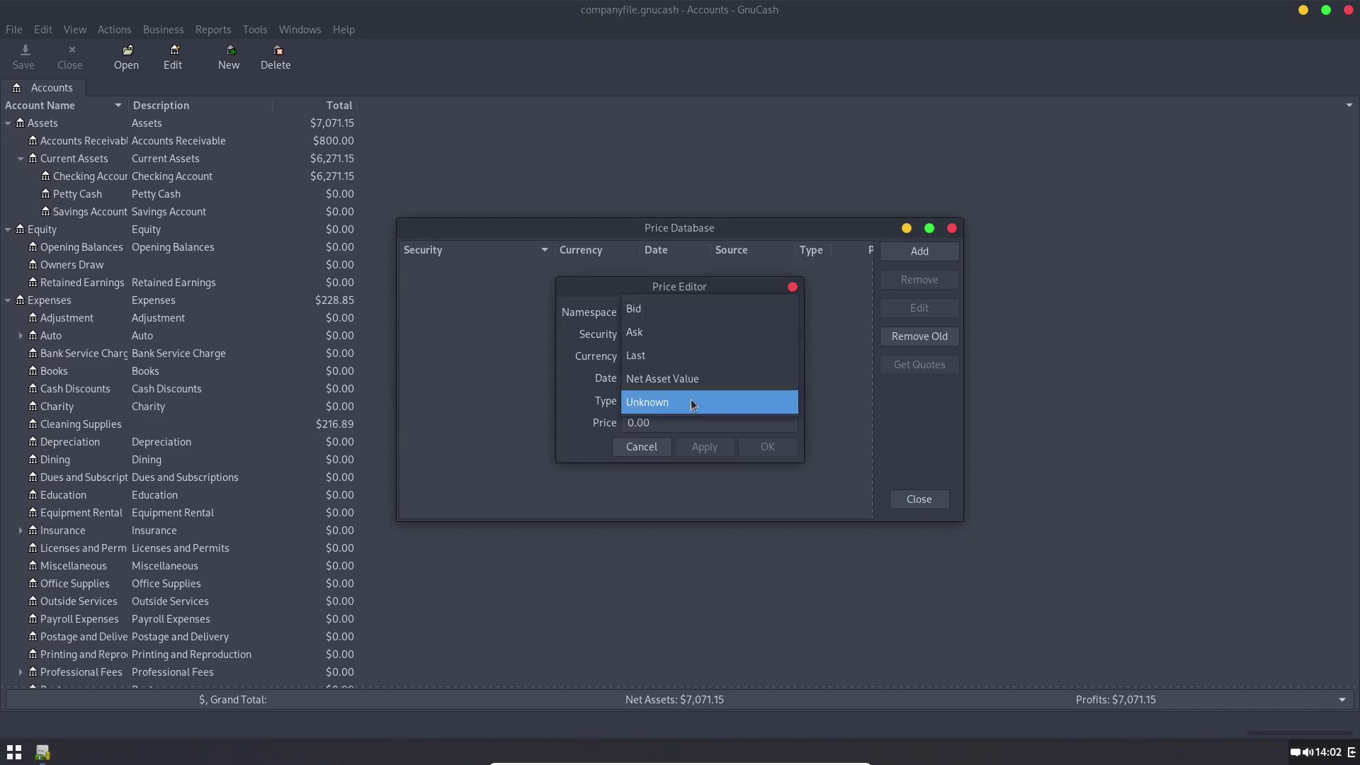
click(680, 401)
click(691, 398)
click(693, 402)
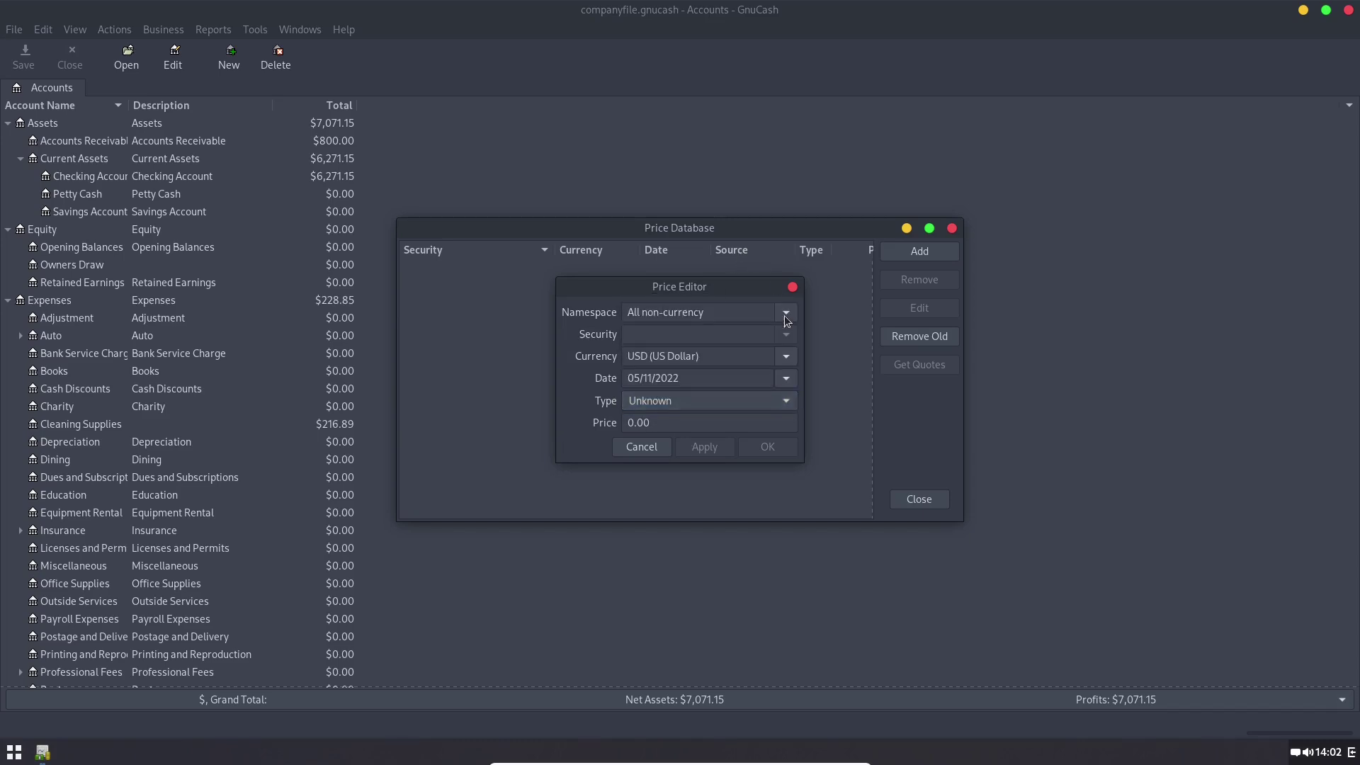
click(666, 451)
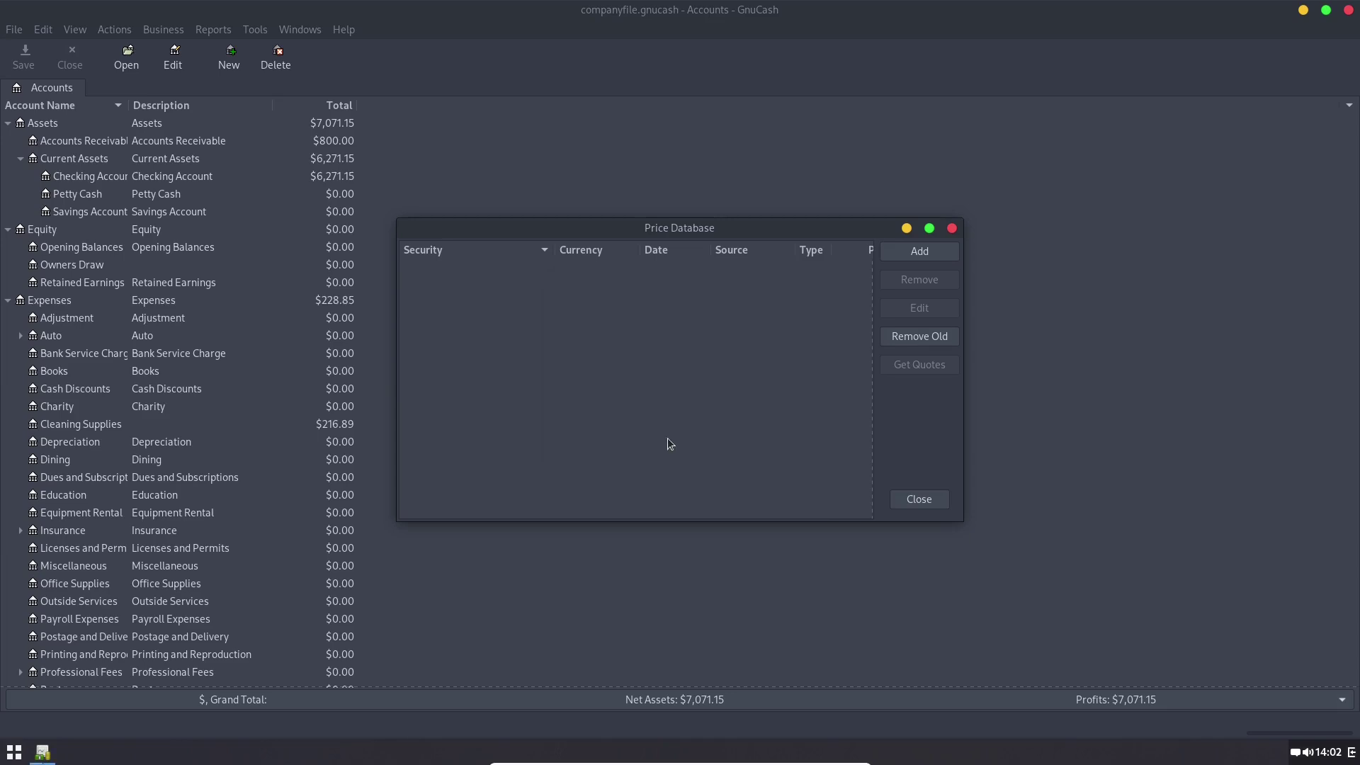
click(952, 227)
click(572, 248)
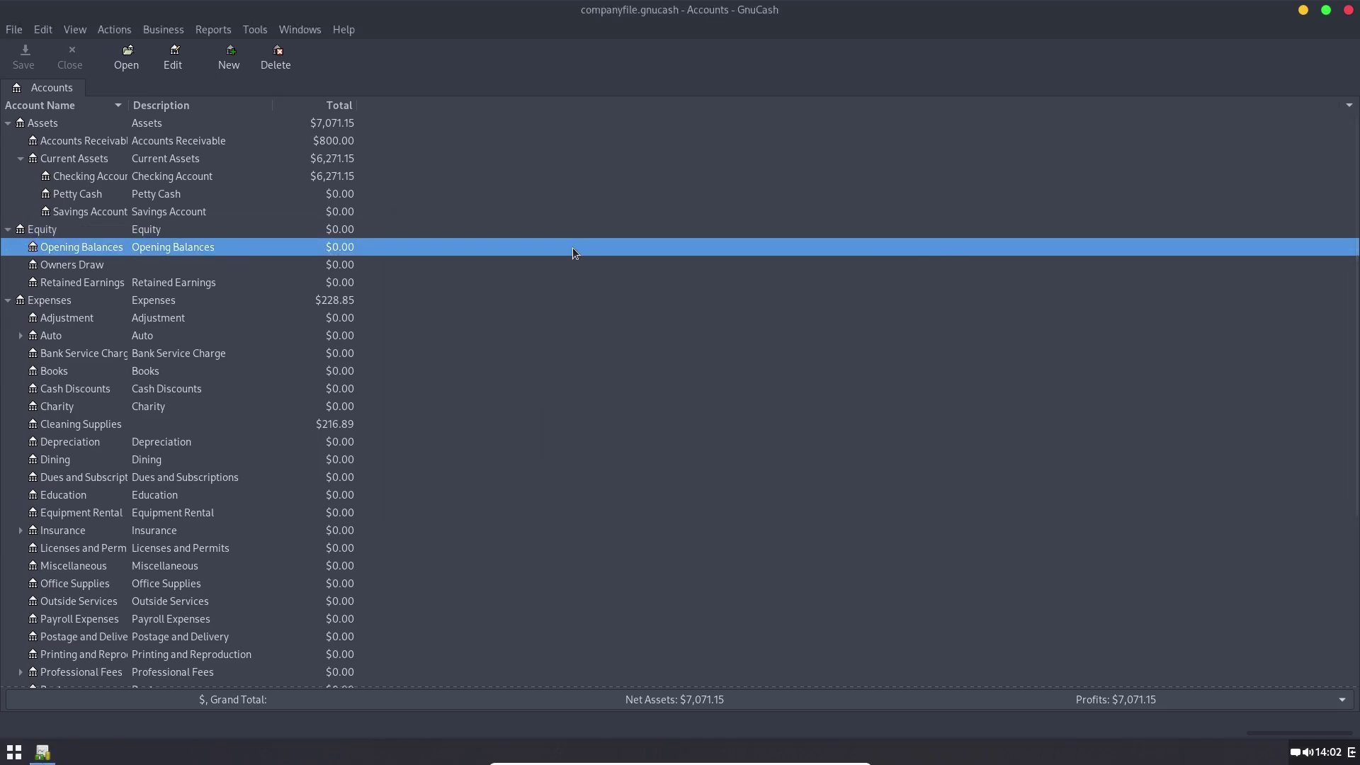
Step: Browse the Reports, Tools and Business menus, then start a new customer invoice
click(217, 30)
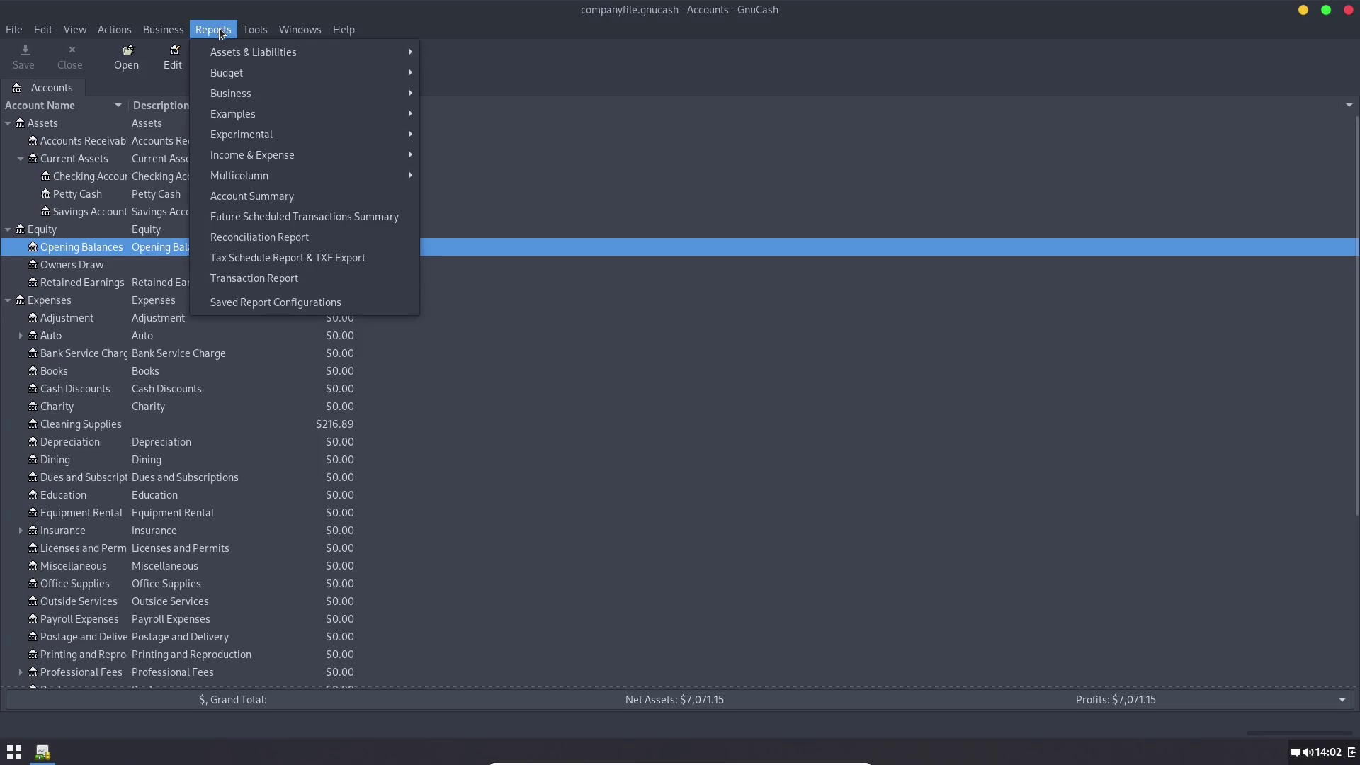
mouse_move(248, 32)
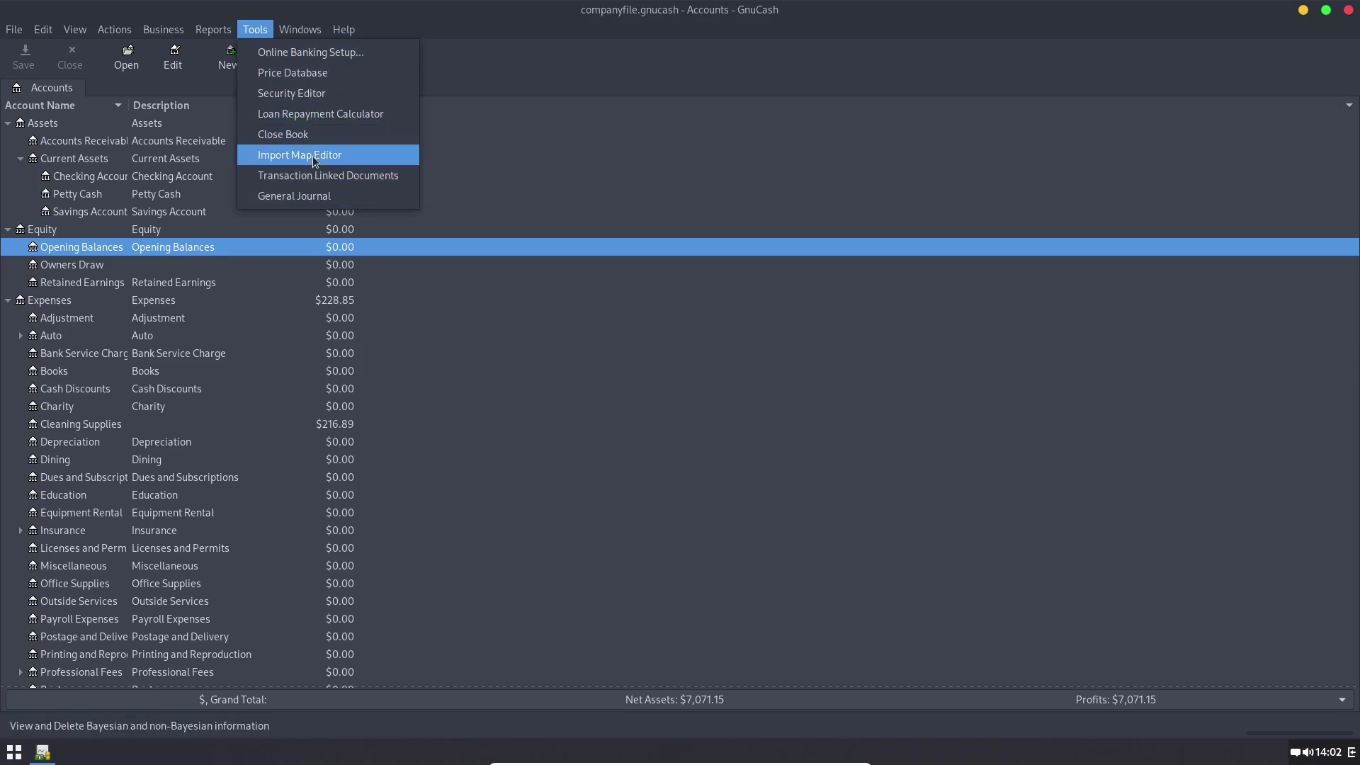
mouse_move(182, 29)
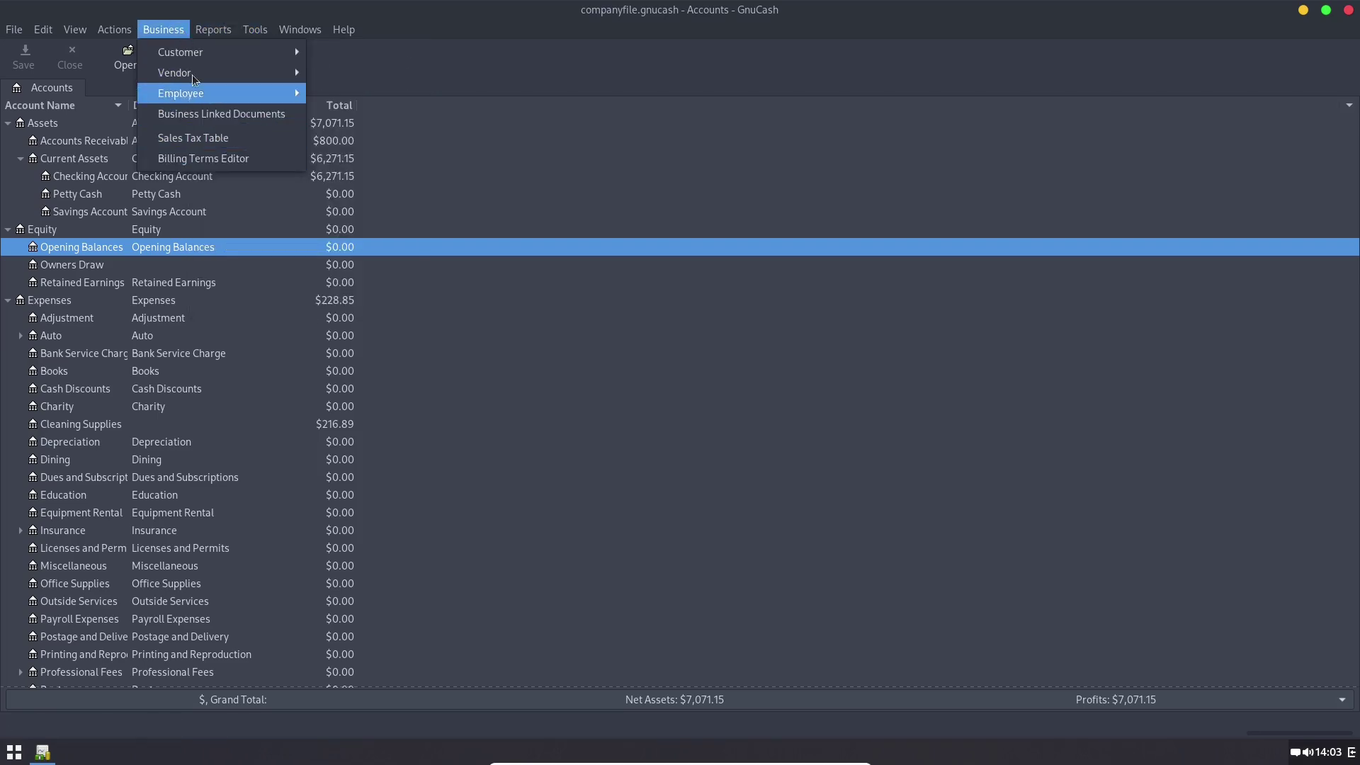
mouse_move(121, 30)
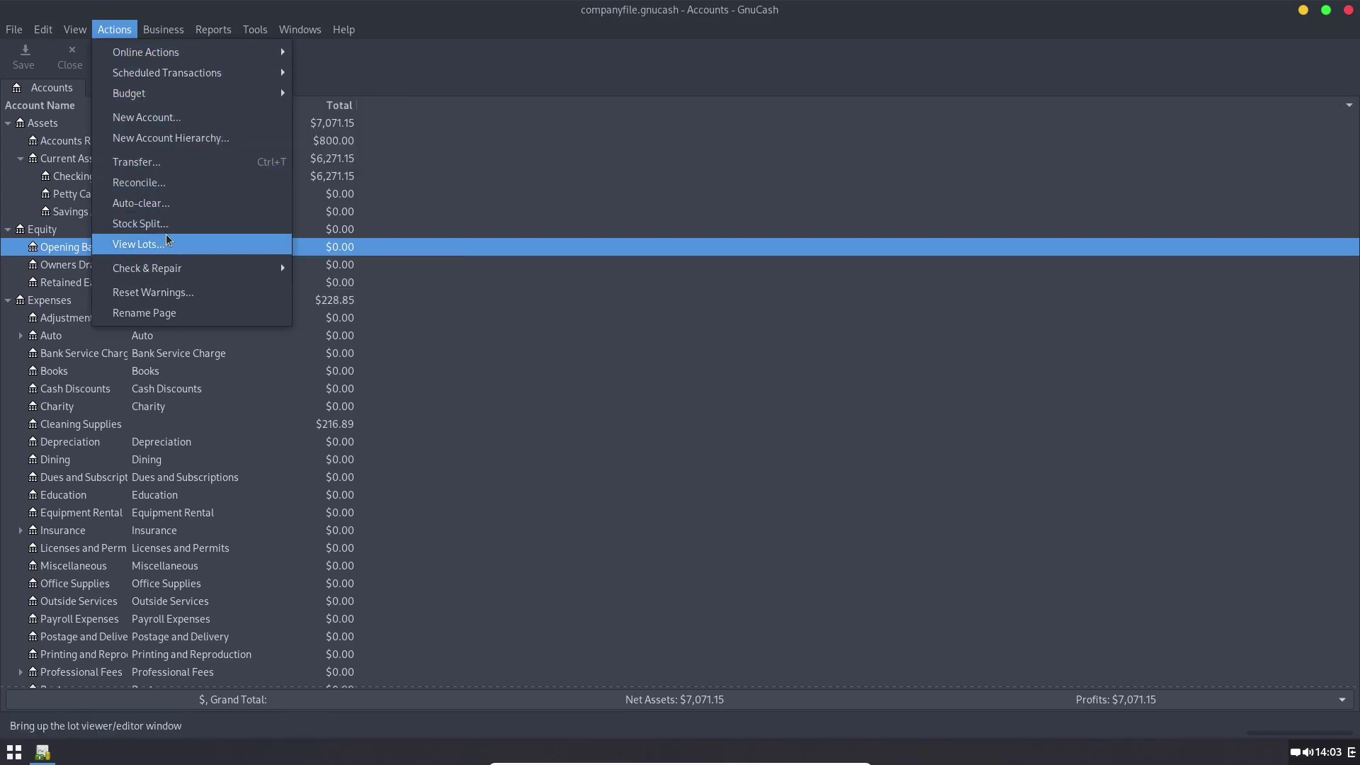
click(558, 197)
click(165, 31)
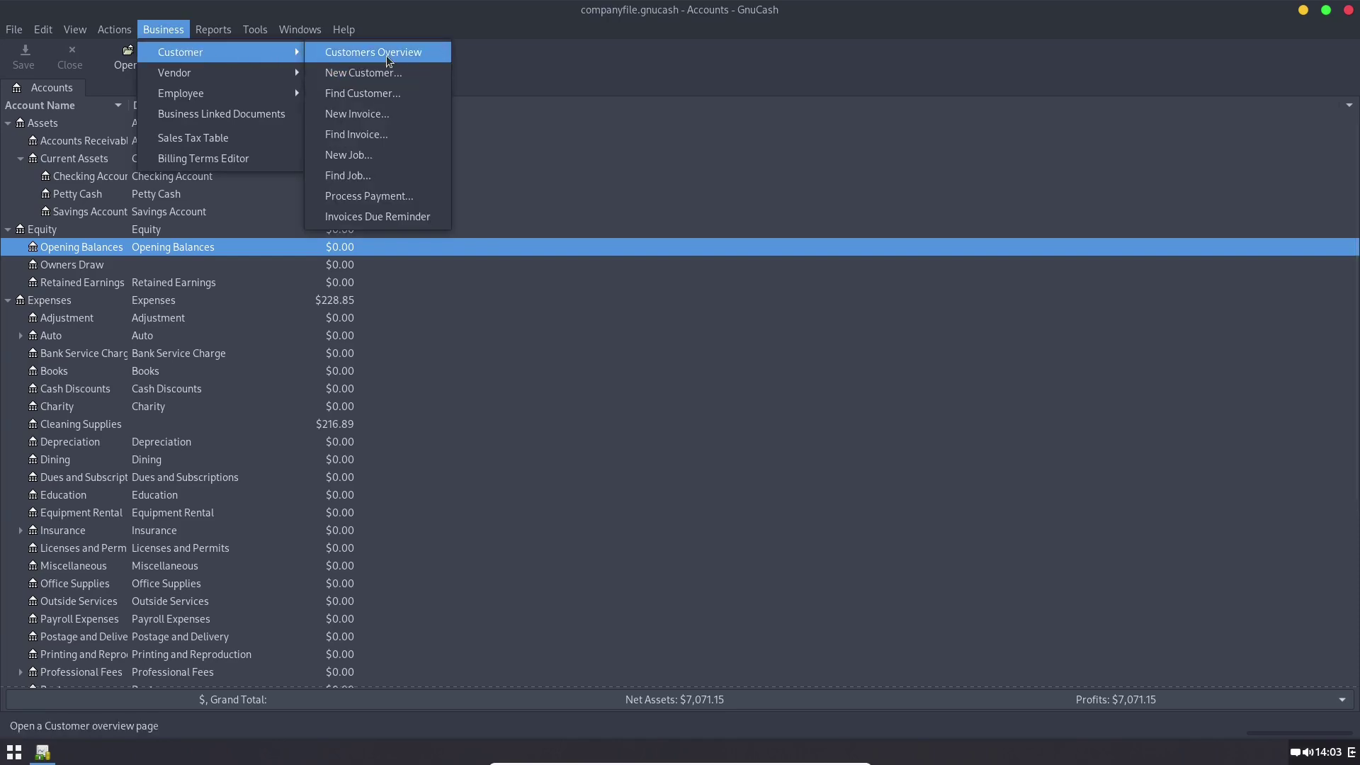
click(367, 117)
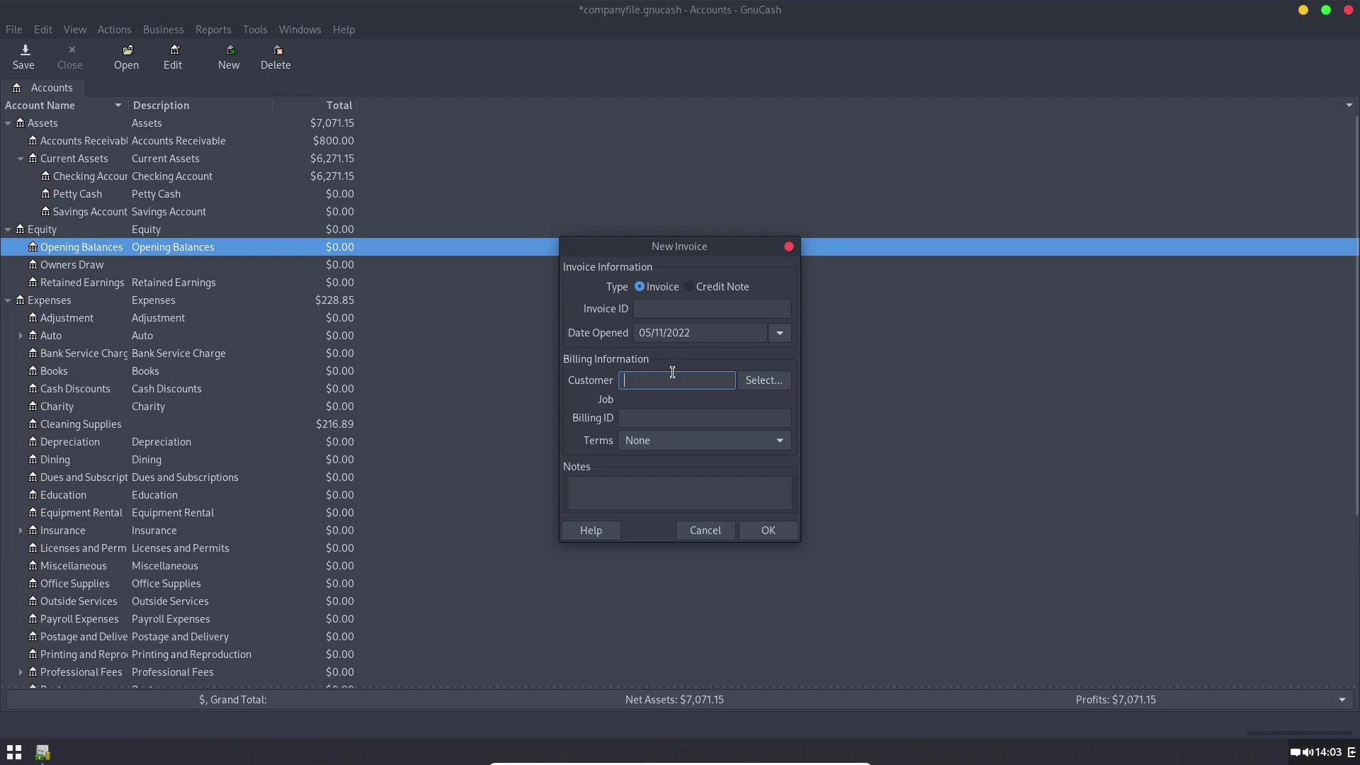
Step: Create the new invoice for First Customer
text(F)
click(677, 399)
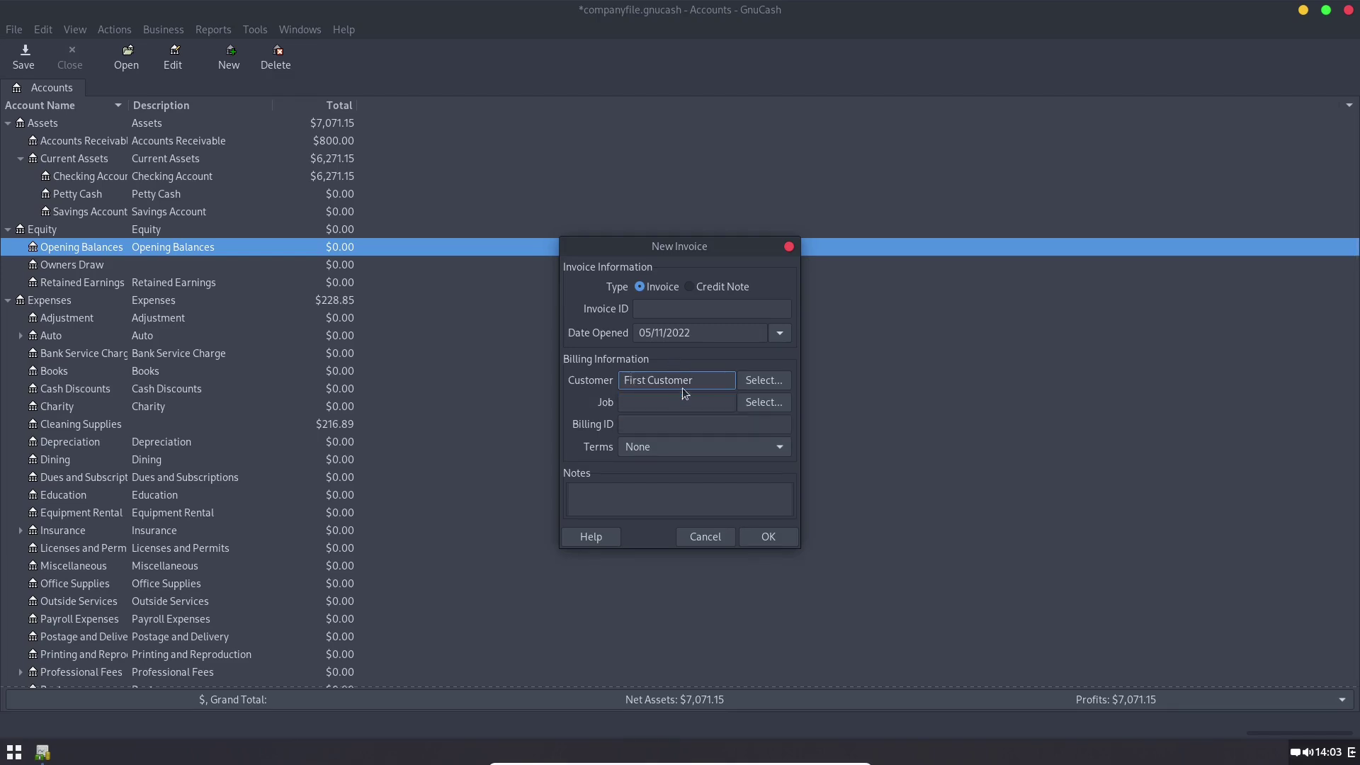
click(768, 530)
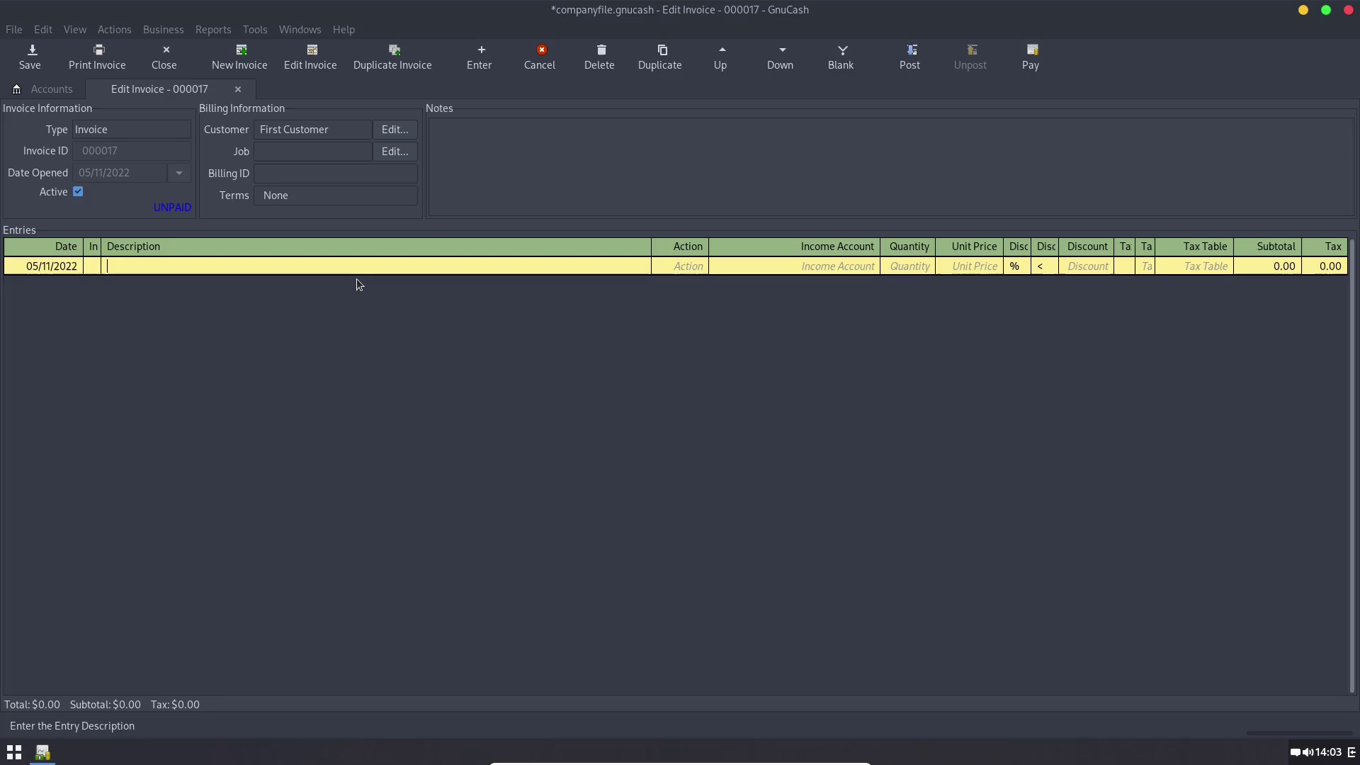
Step: Enter a Backyard Cleanup line at 800.00, then post invoice 000017
text(Backyard Cleanup)
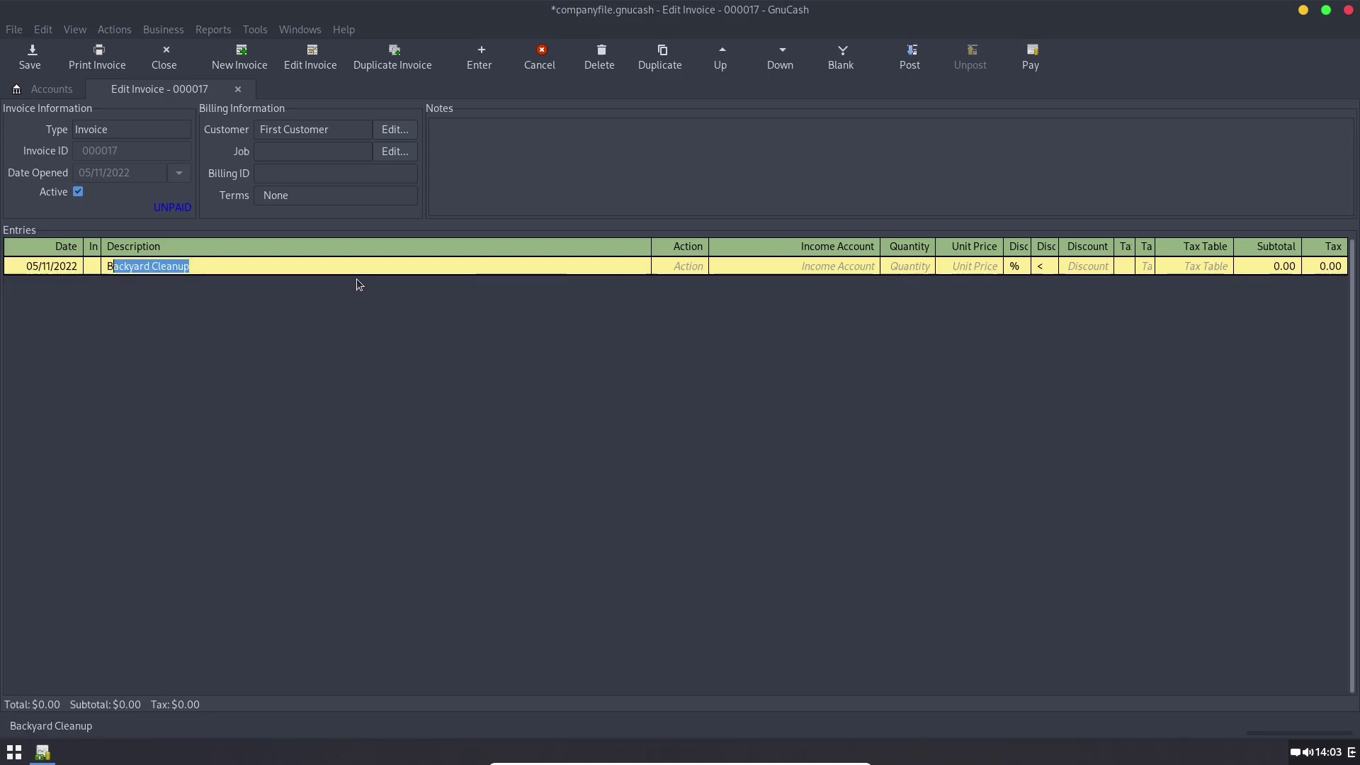
key(Tab)
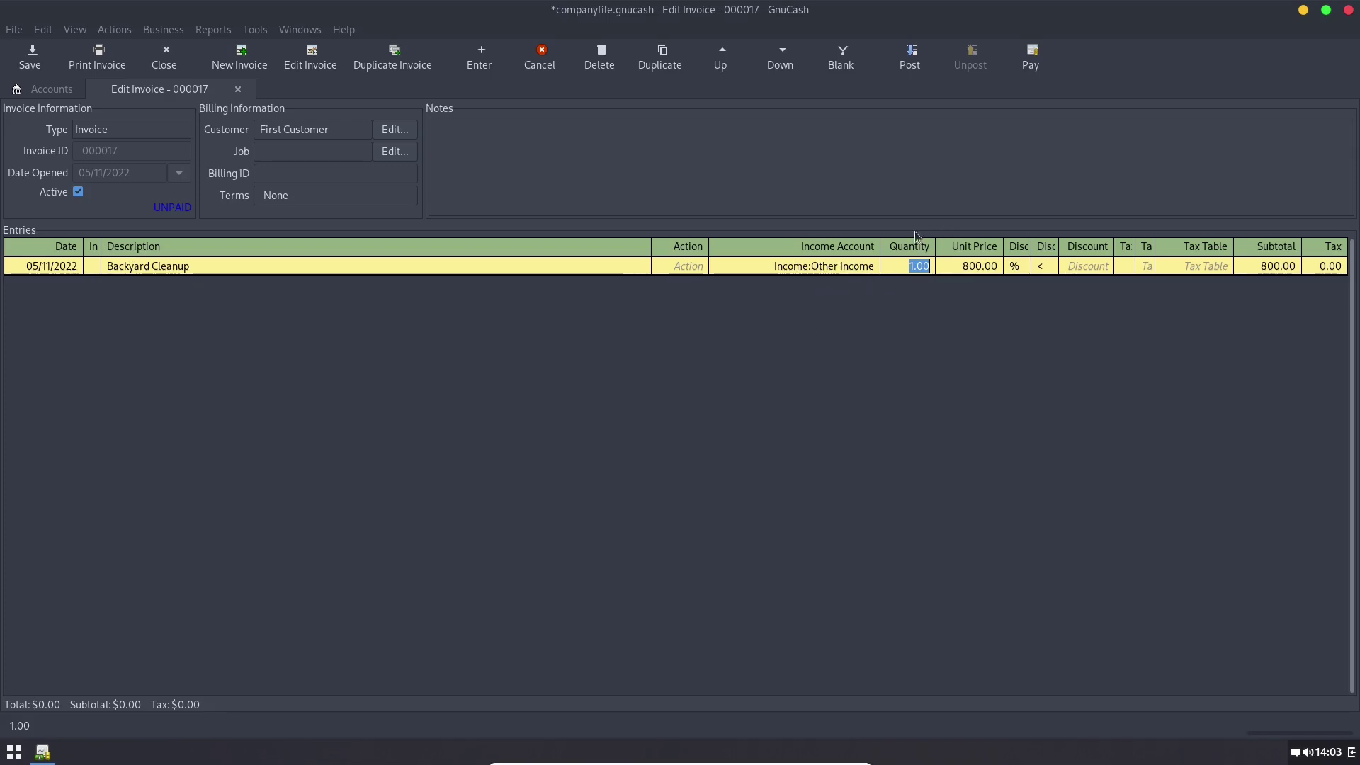
click(975, 265)
key(Return)
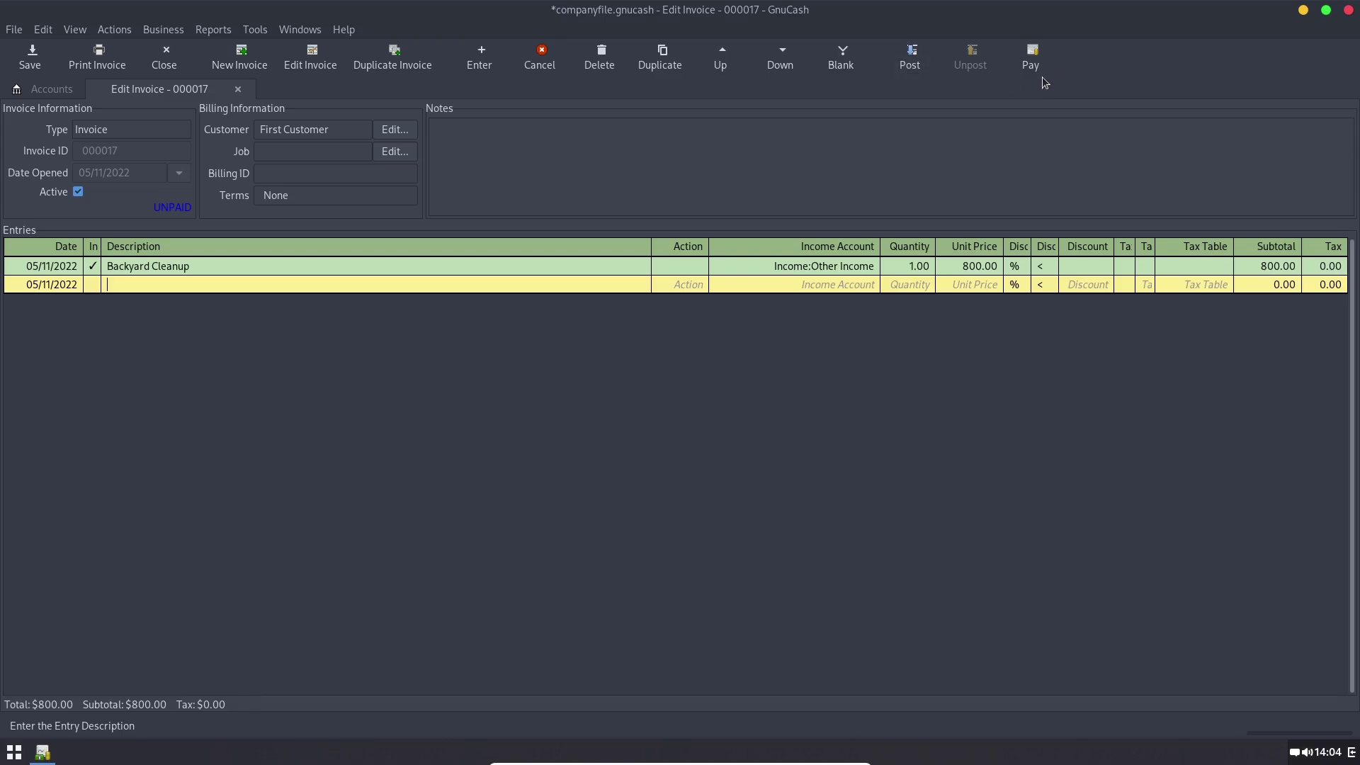
click(909, 56)
Step: Post invoice 000017, pay 800.00 into Checking Account with Num 854, and close it
click(783, 445)
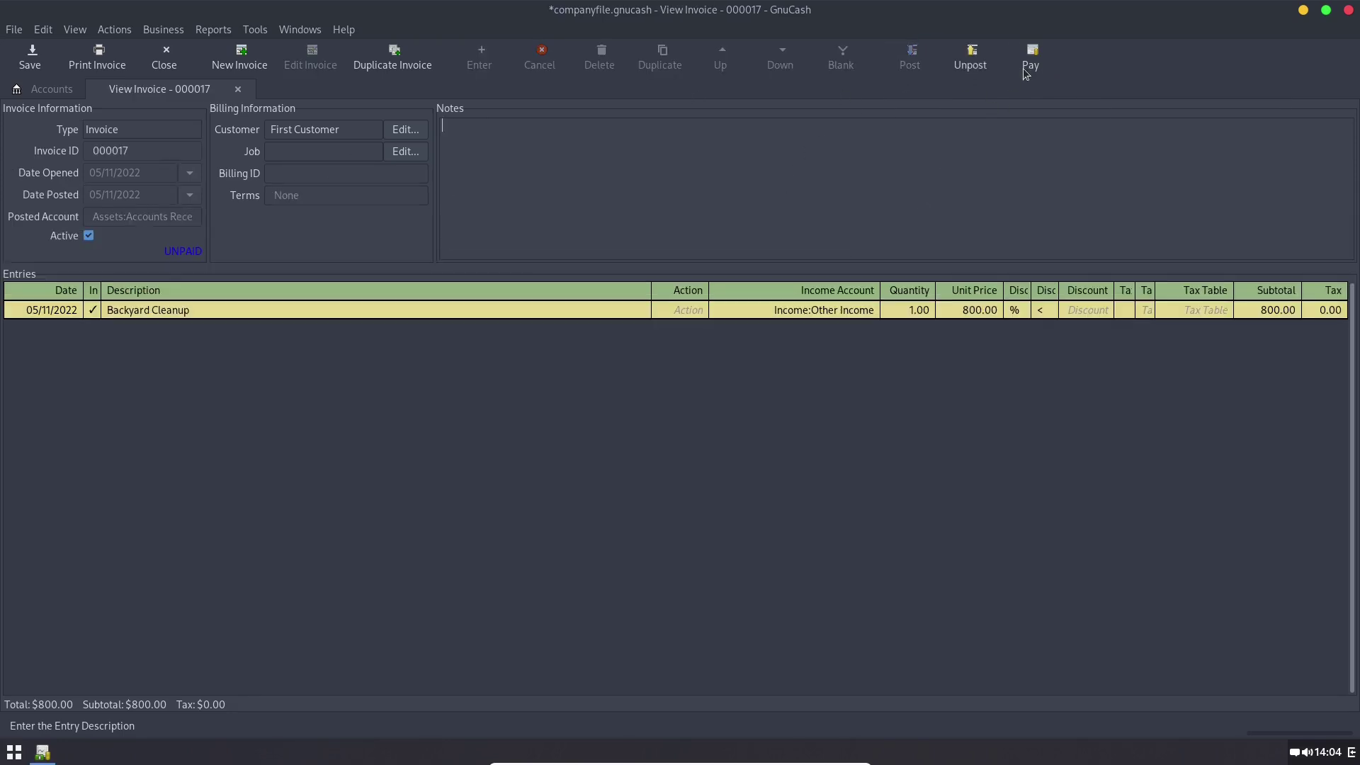
click(1031, 56)
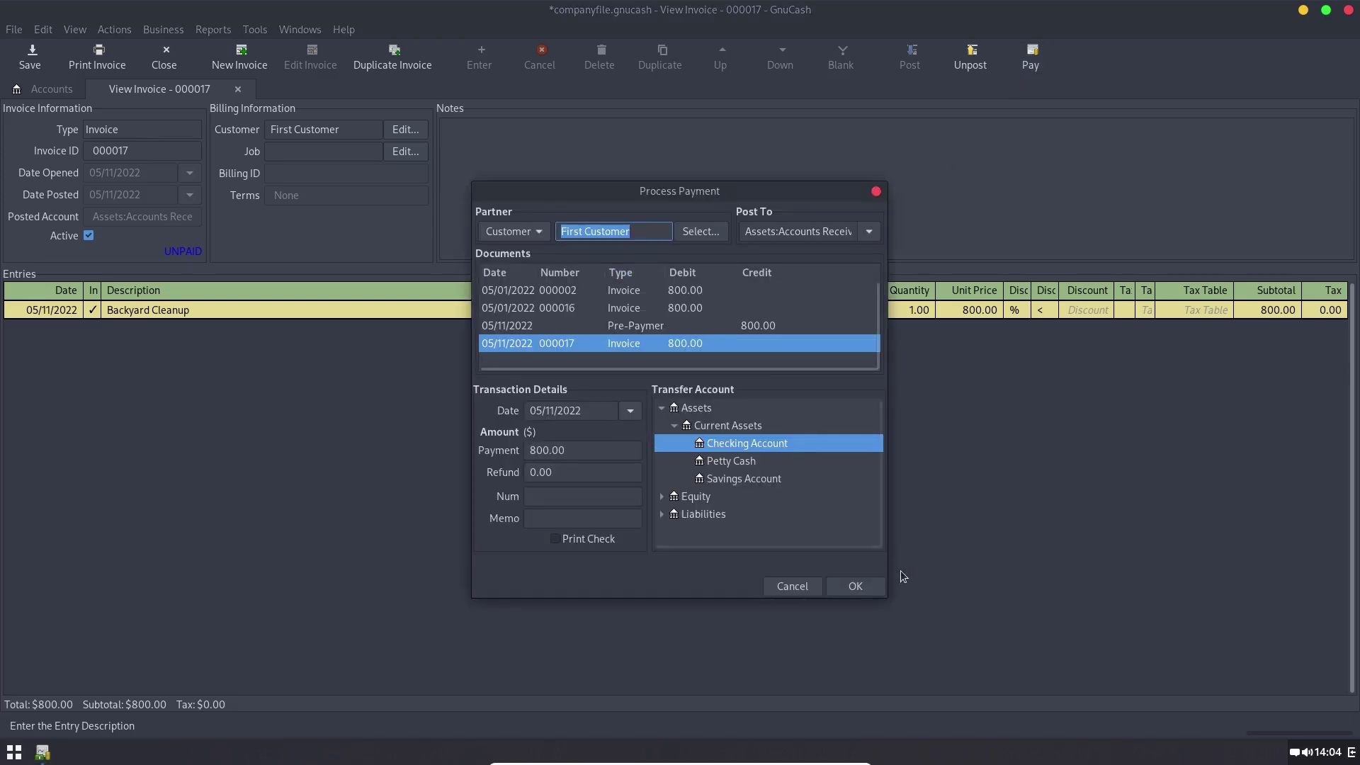
click(609, 495)
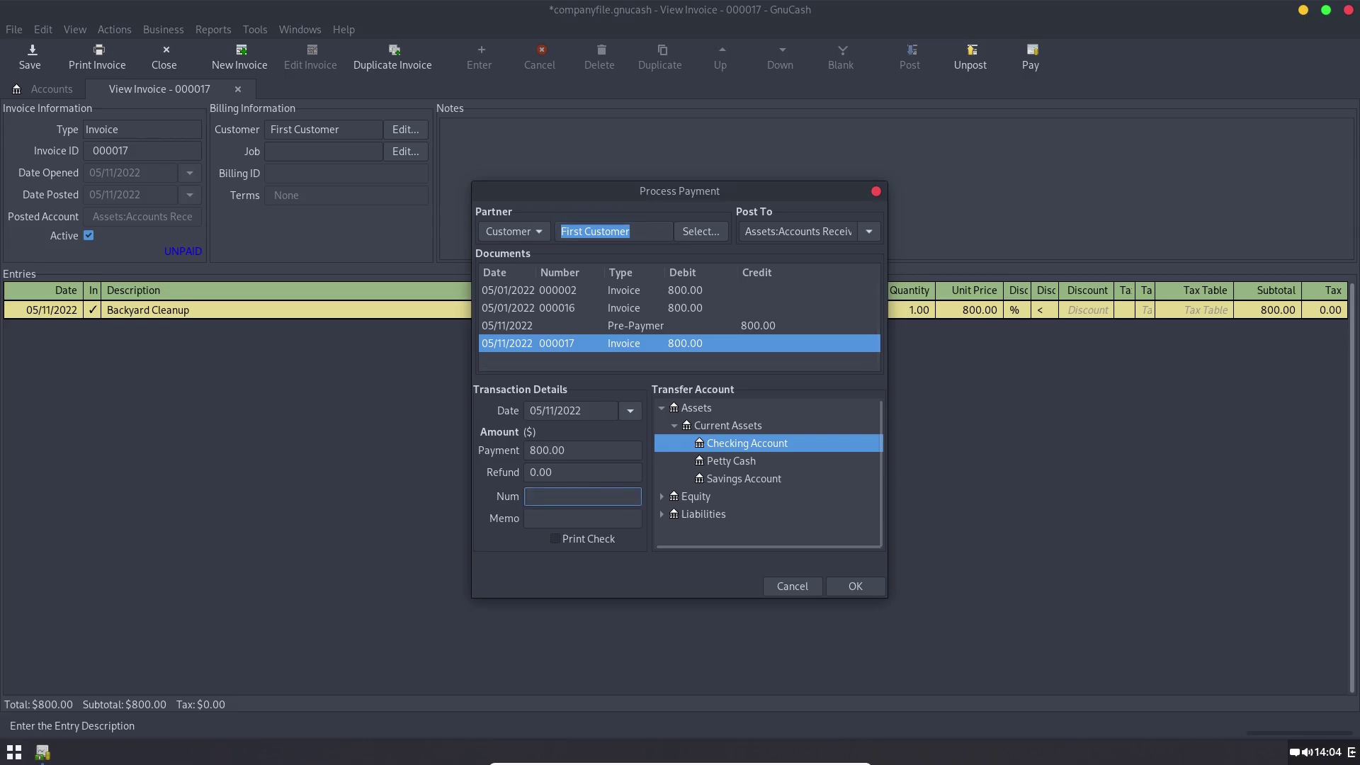
text(8546)
click(855, 586)
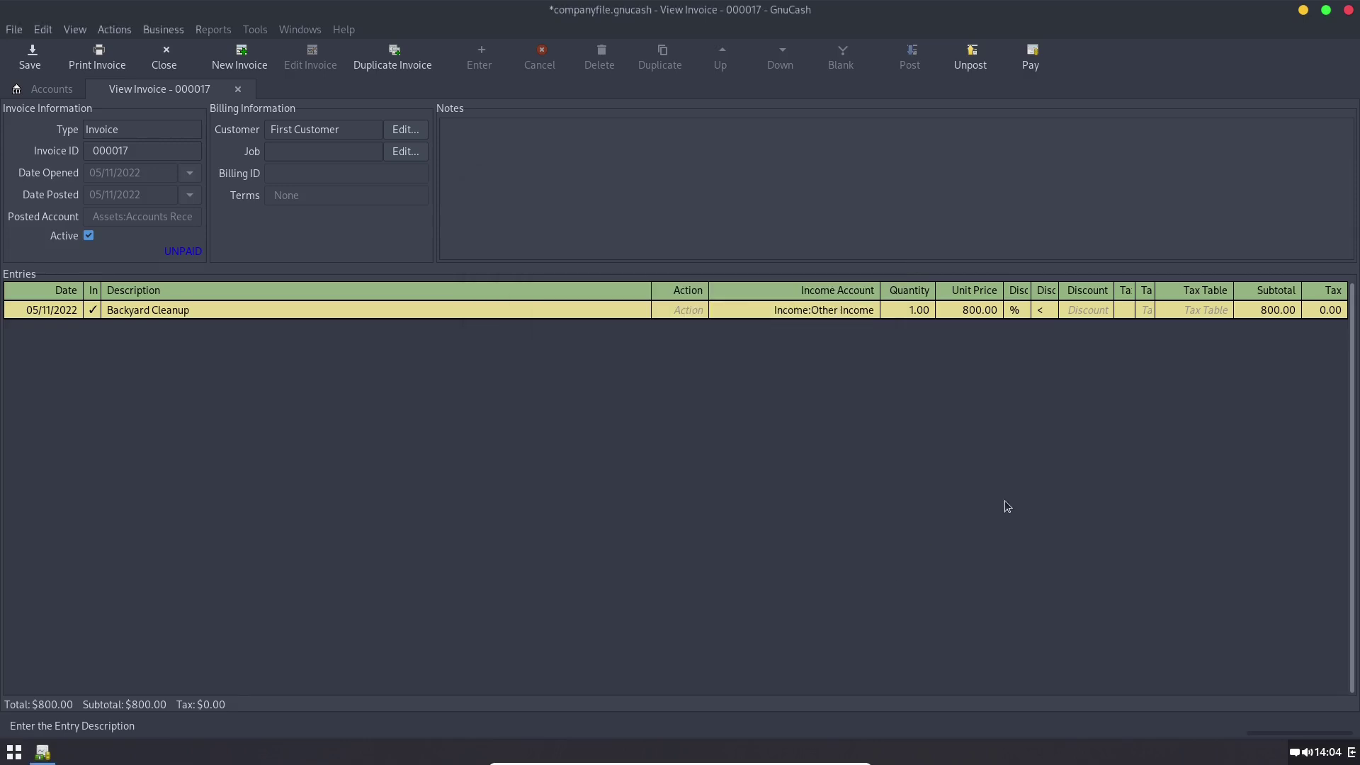
click(238, 89)
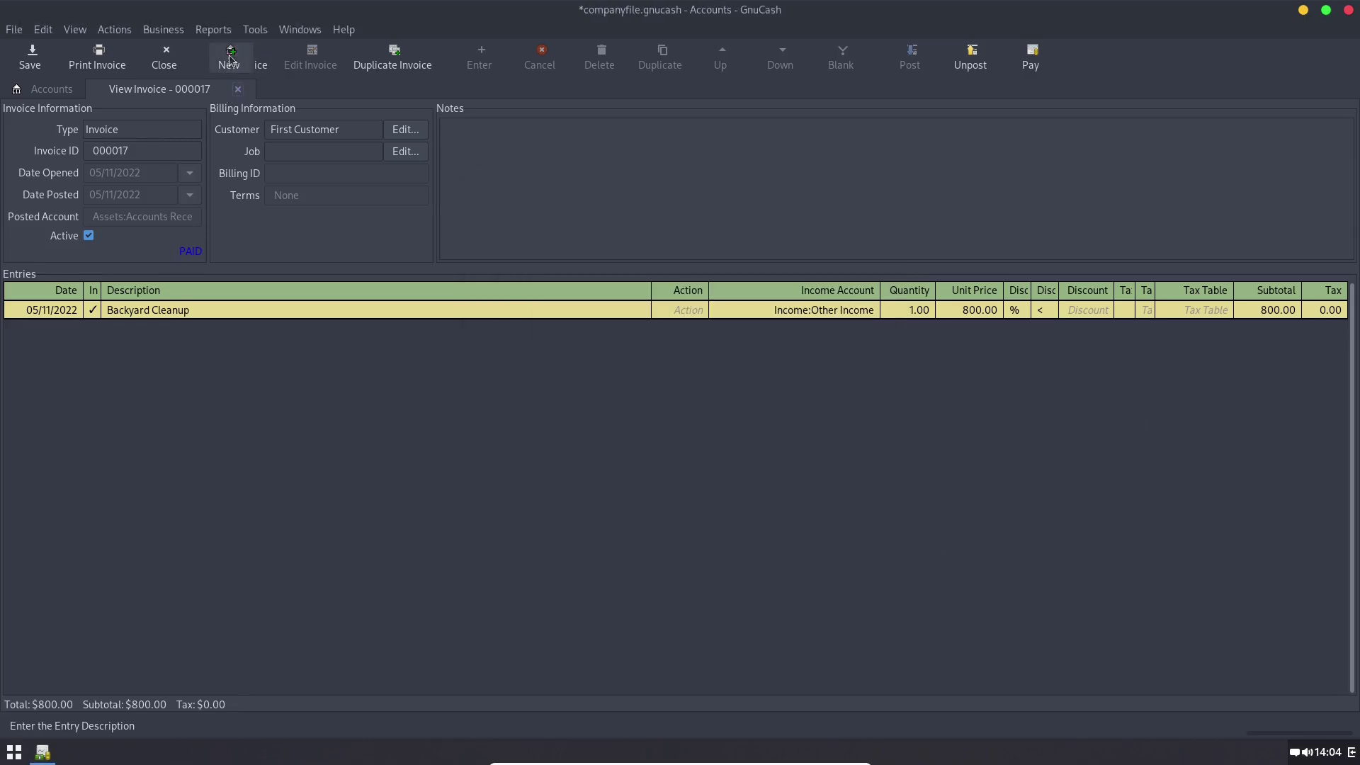
Step: Open First Customer's report from Customers Overview, view invoice 000017, then close both
click(165, 29)
mouse_move(214, 51)
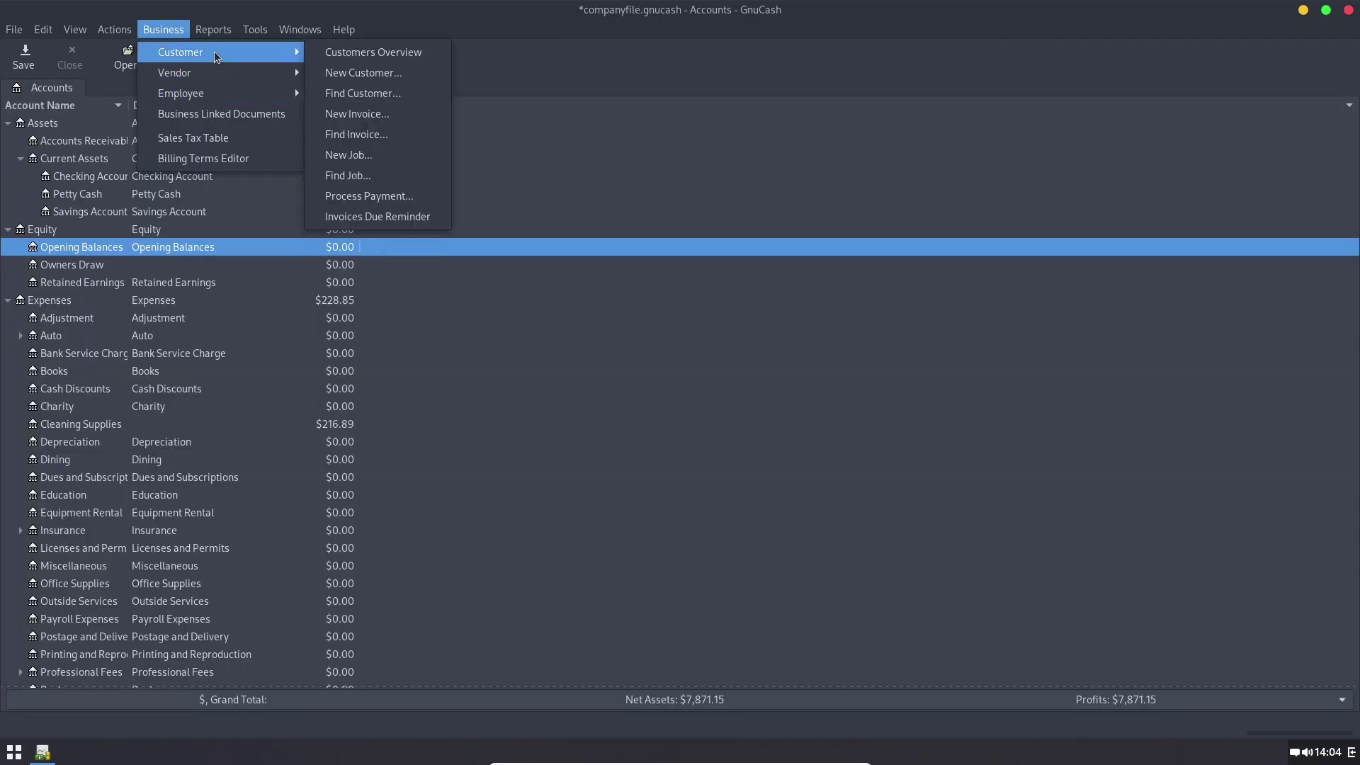
click(391, 52)
double_click(49, 143)
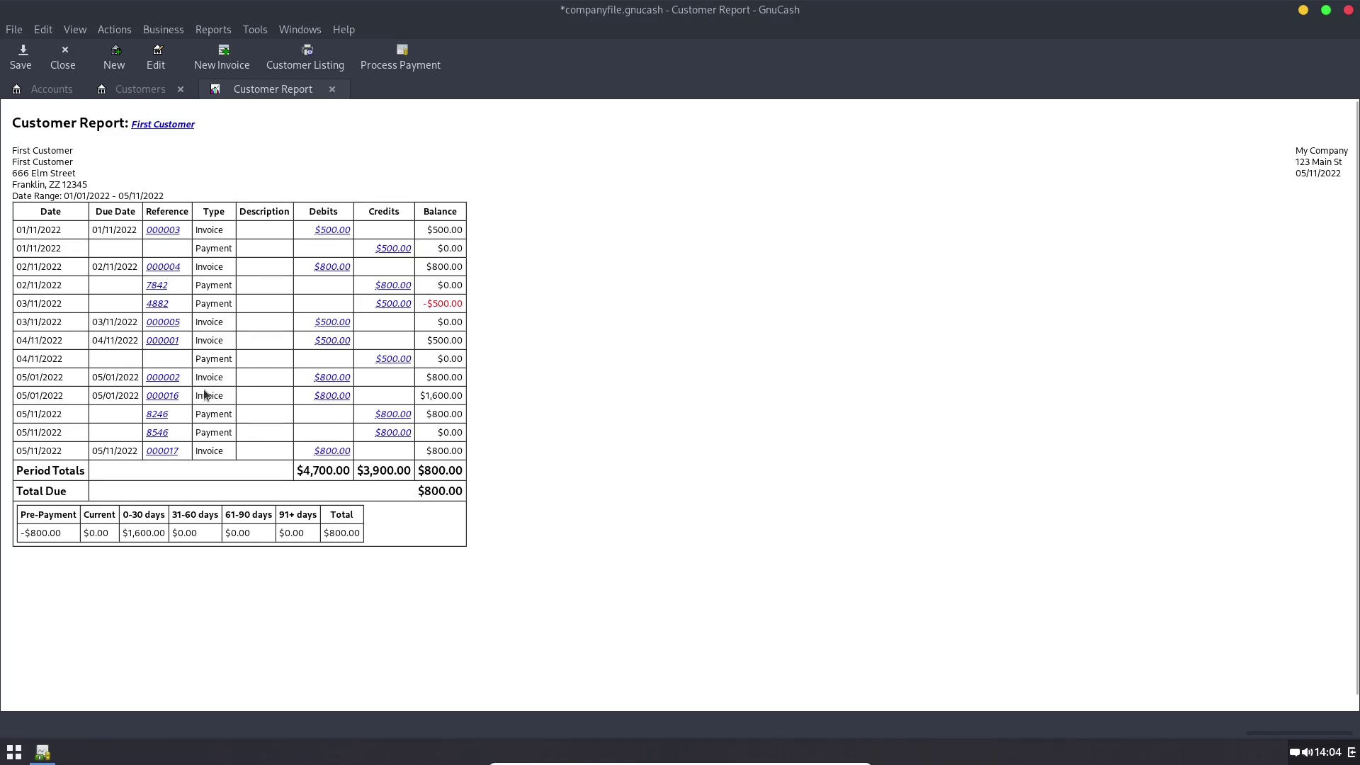
click(169, 450)
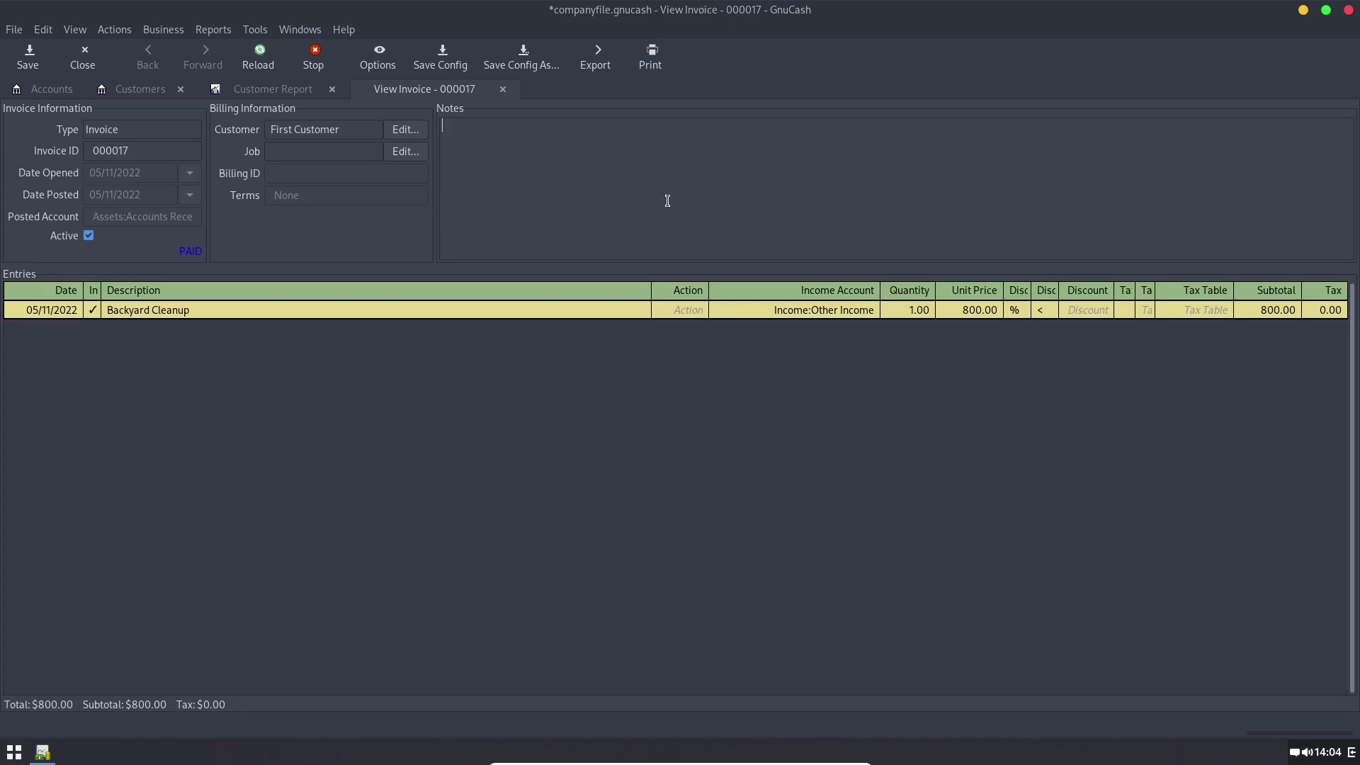
click(503, 88)
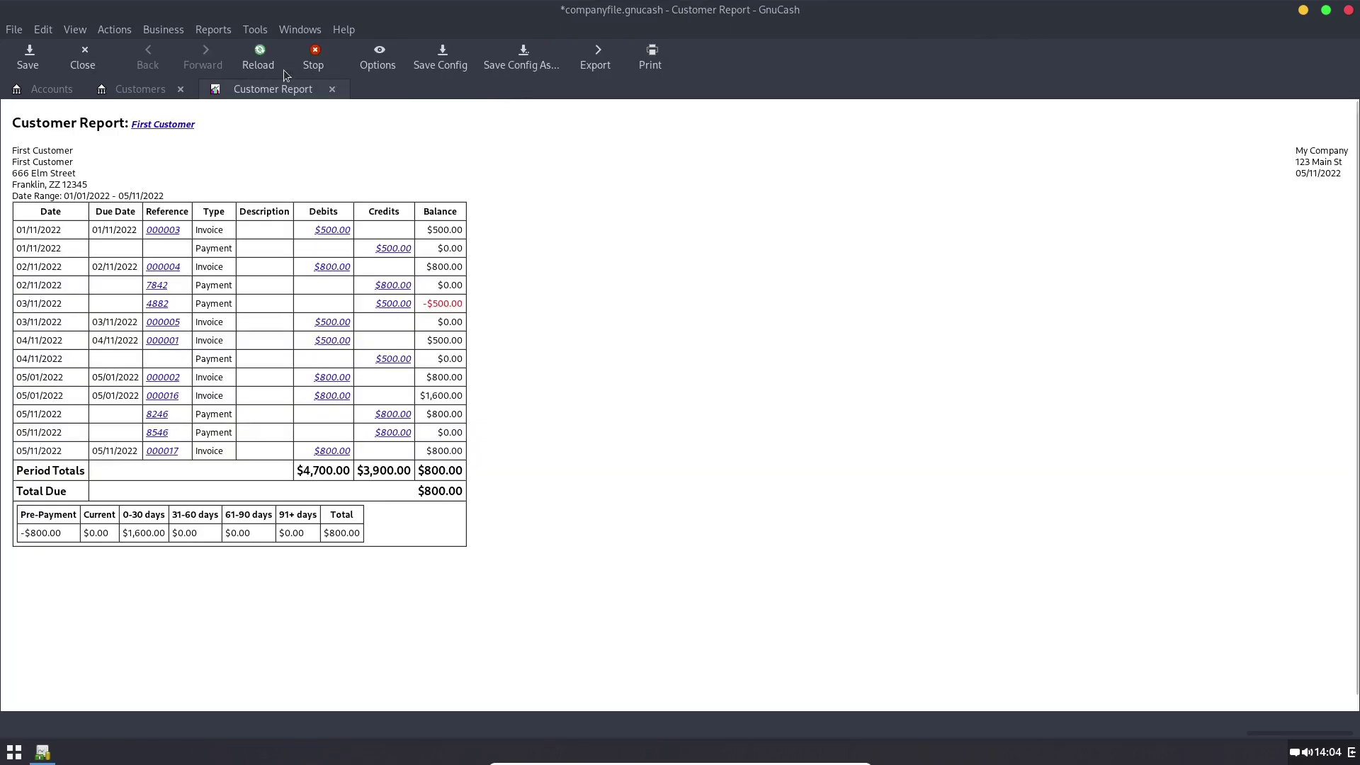
click(333, 89)
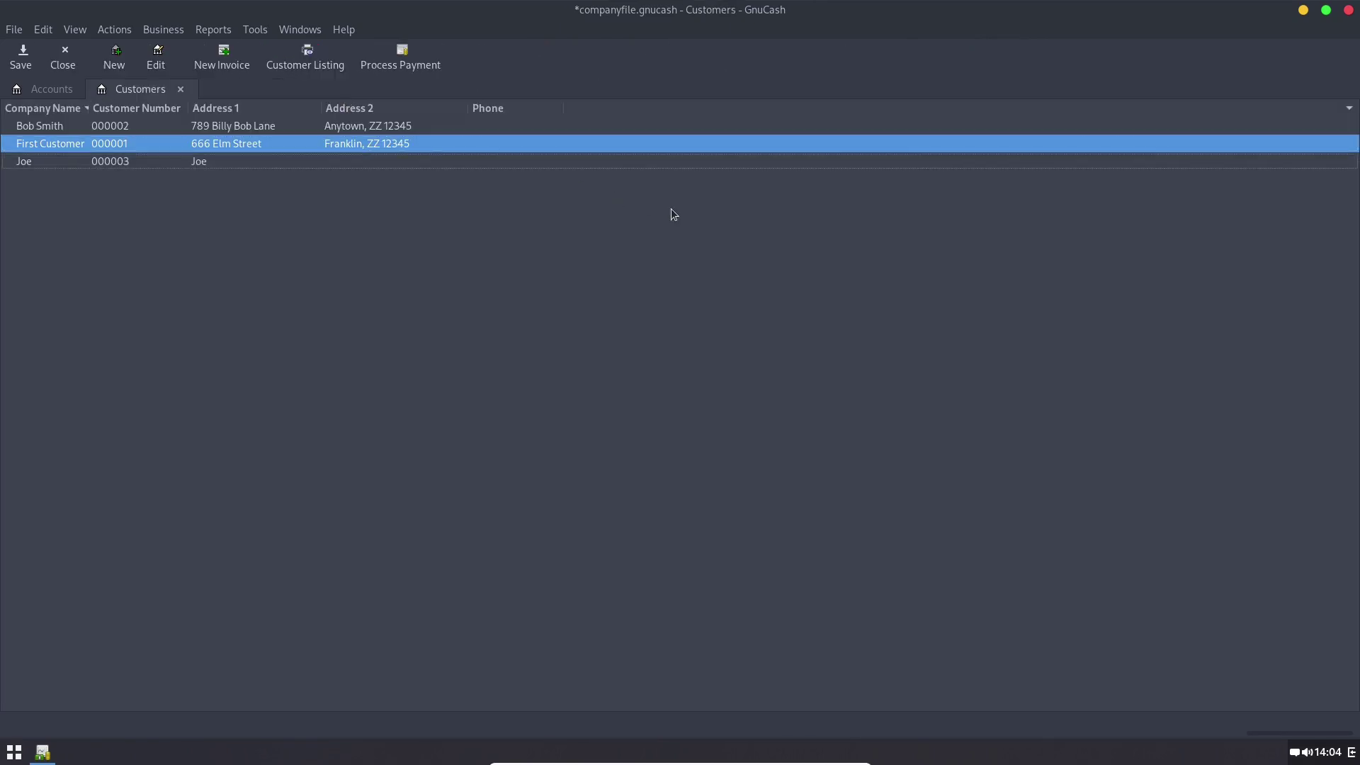